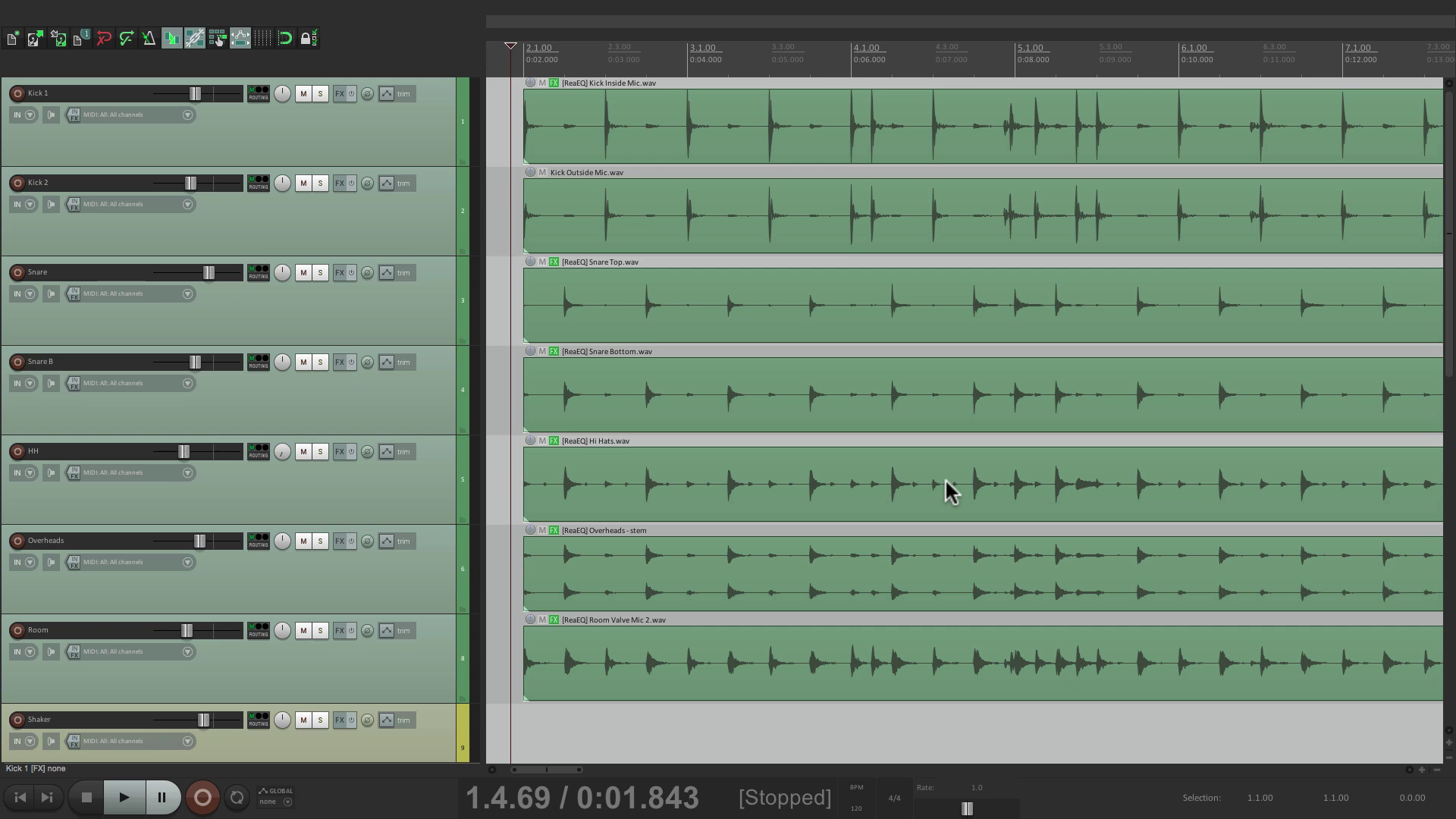
- Solo the Snare track, make it much taller, and audition it alone
{"action": "key", "text": "space"}
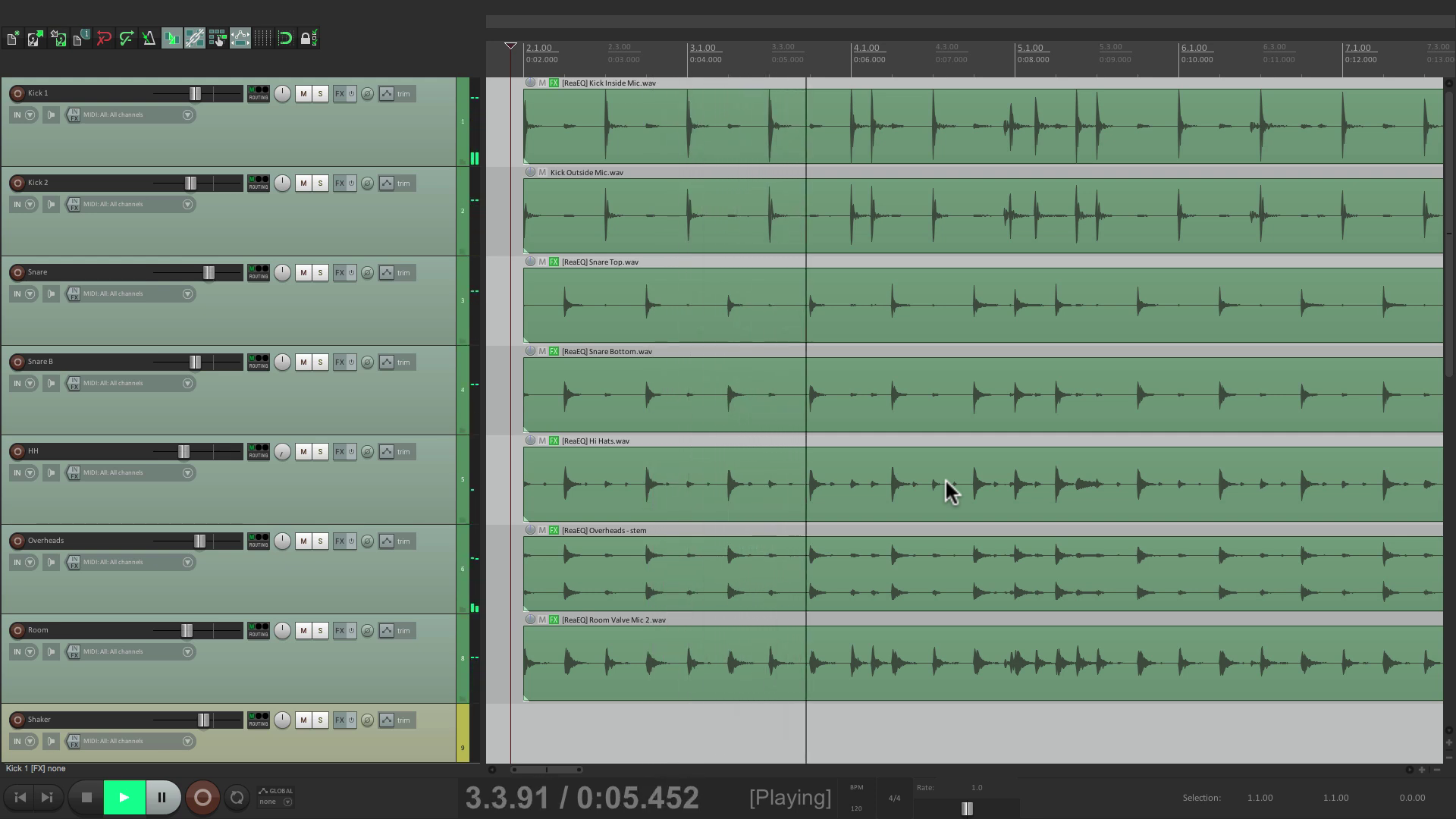
{"action": "key", "text": "space"}
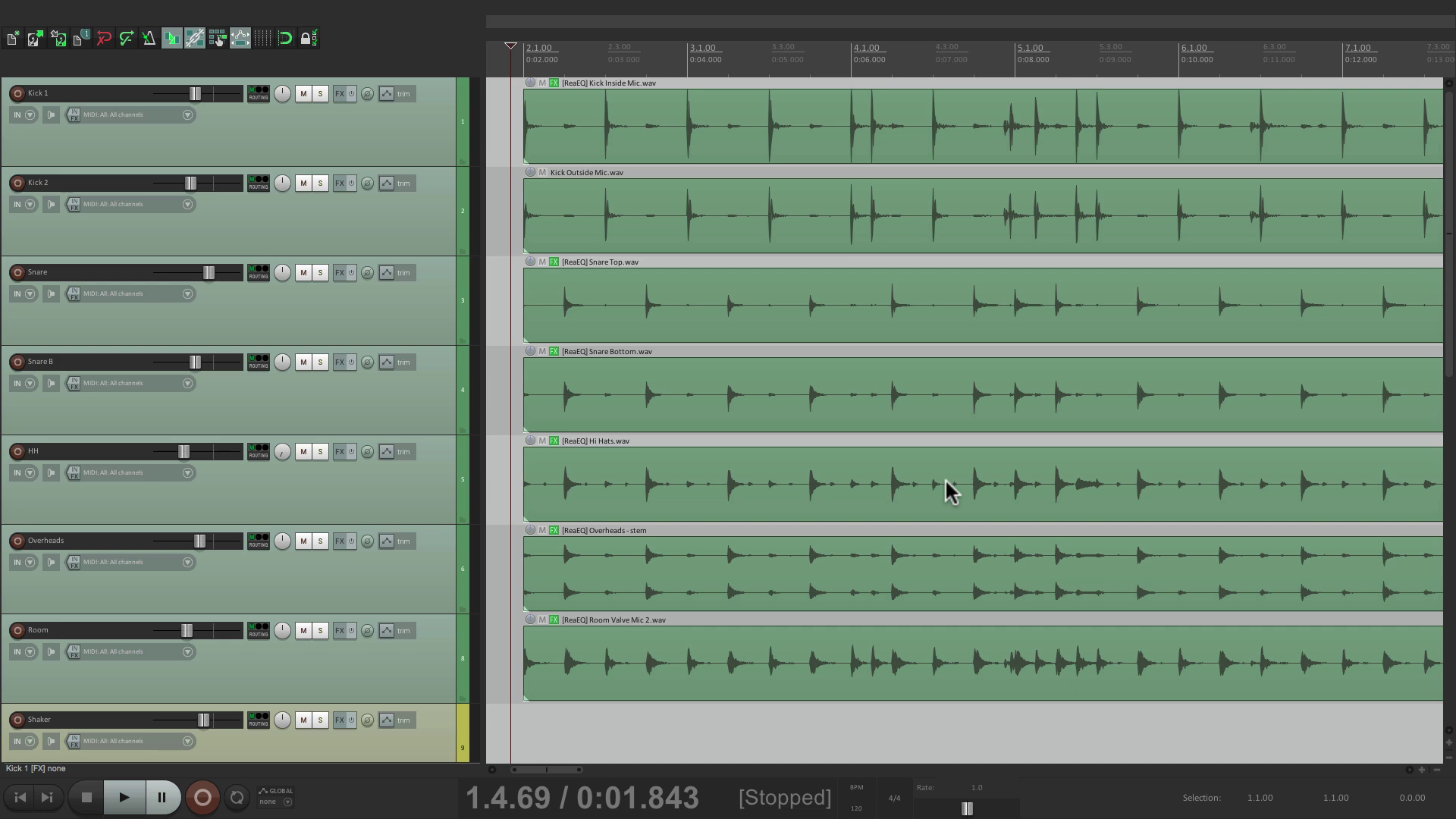
{"action": "left_click", "coordinate": [320, 273]}
{"action": "key", "text": "space"}
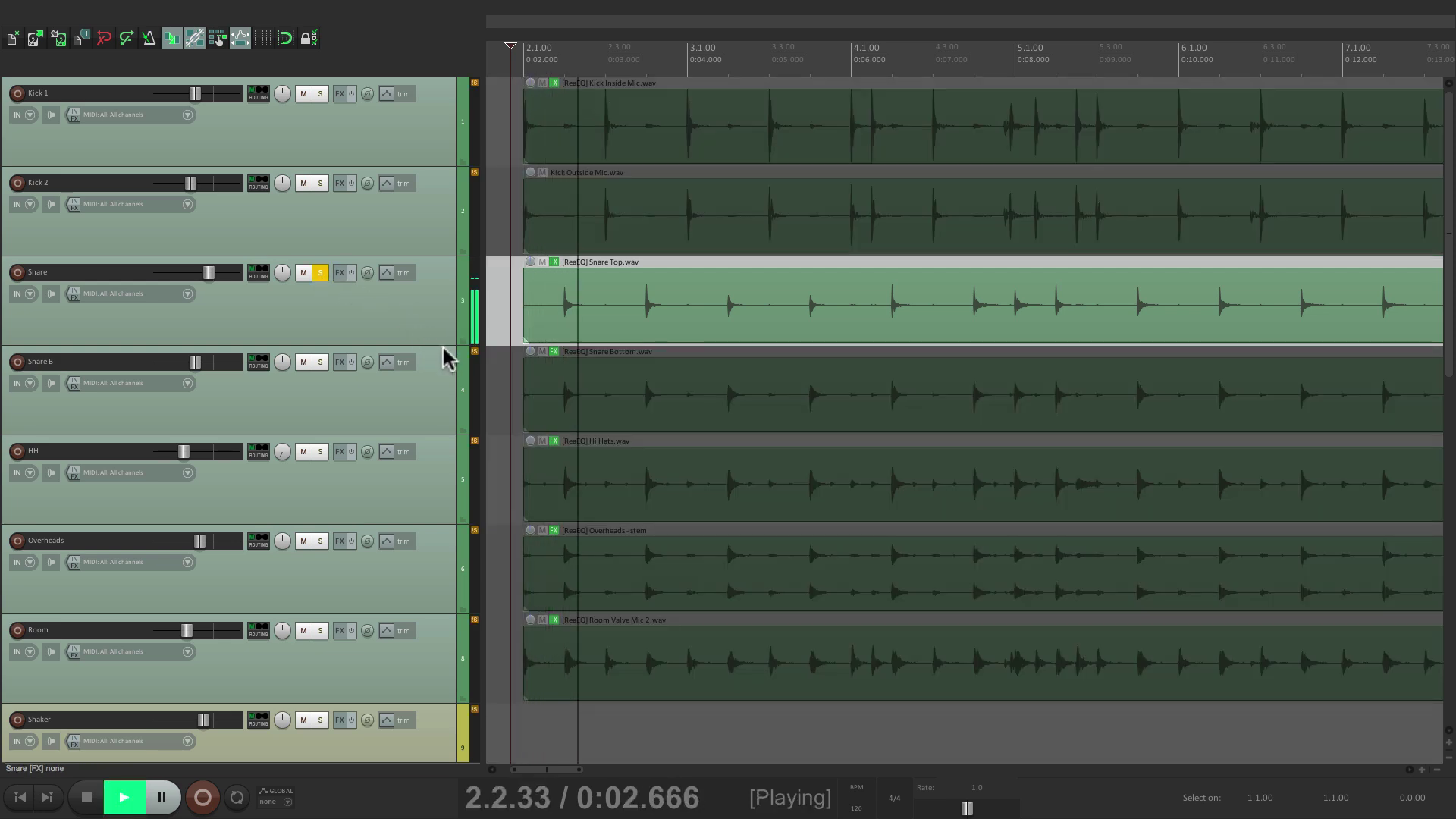
{"action": "left_click_drag", "start_coordinate": [440, 343], "coordinate": [436, 642]}
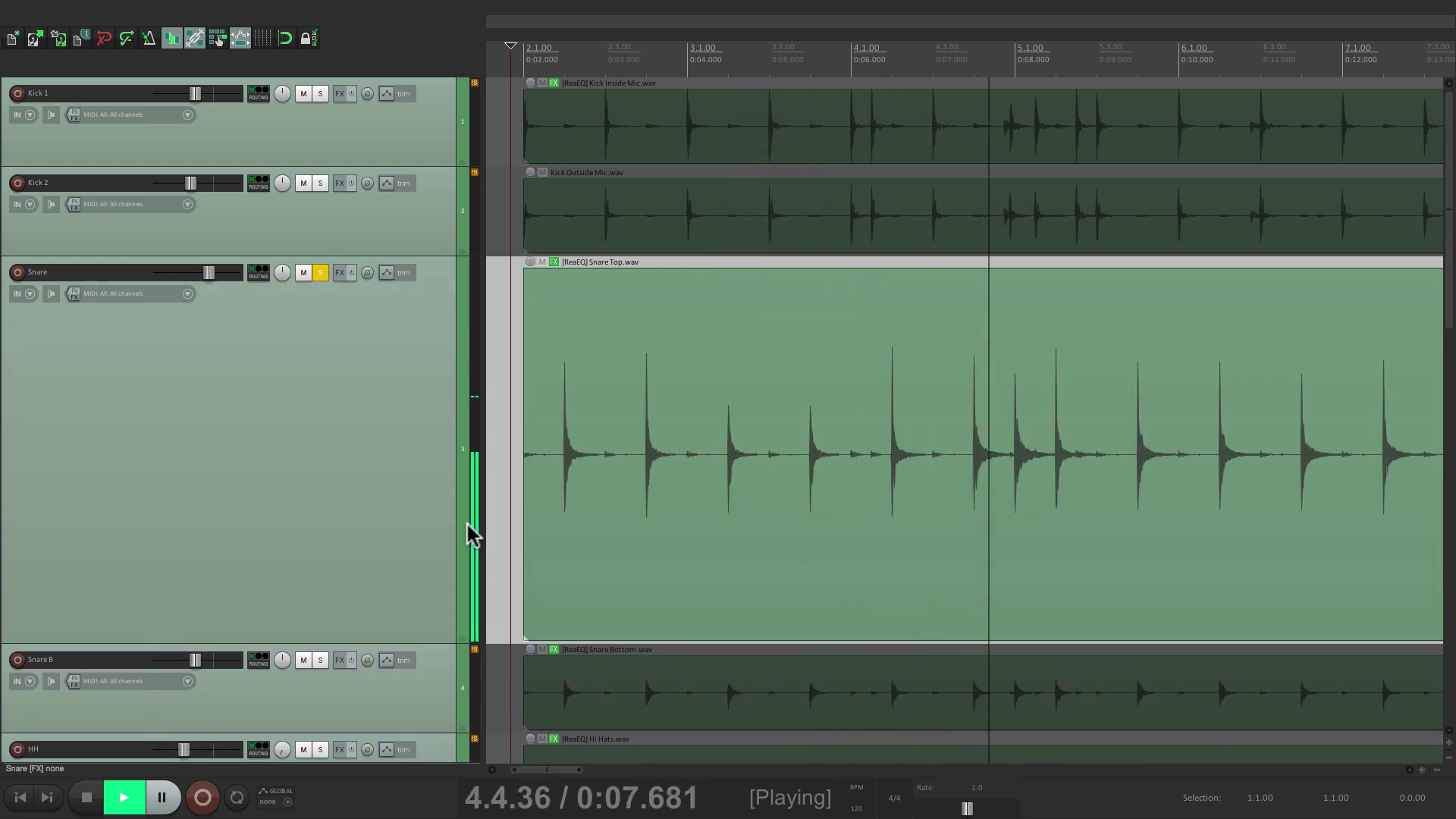
{"action": "key", "text": "space"}
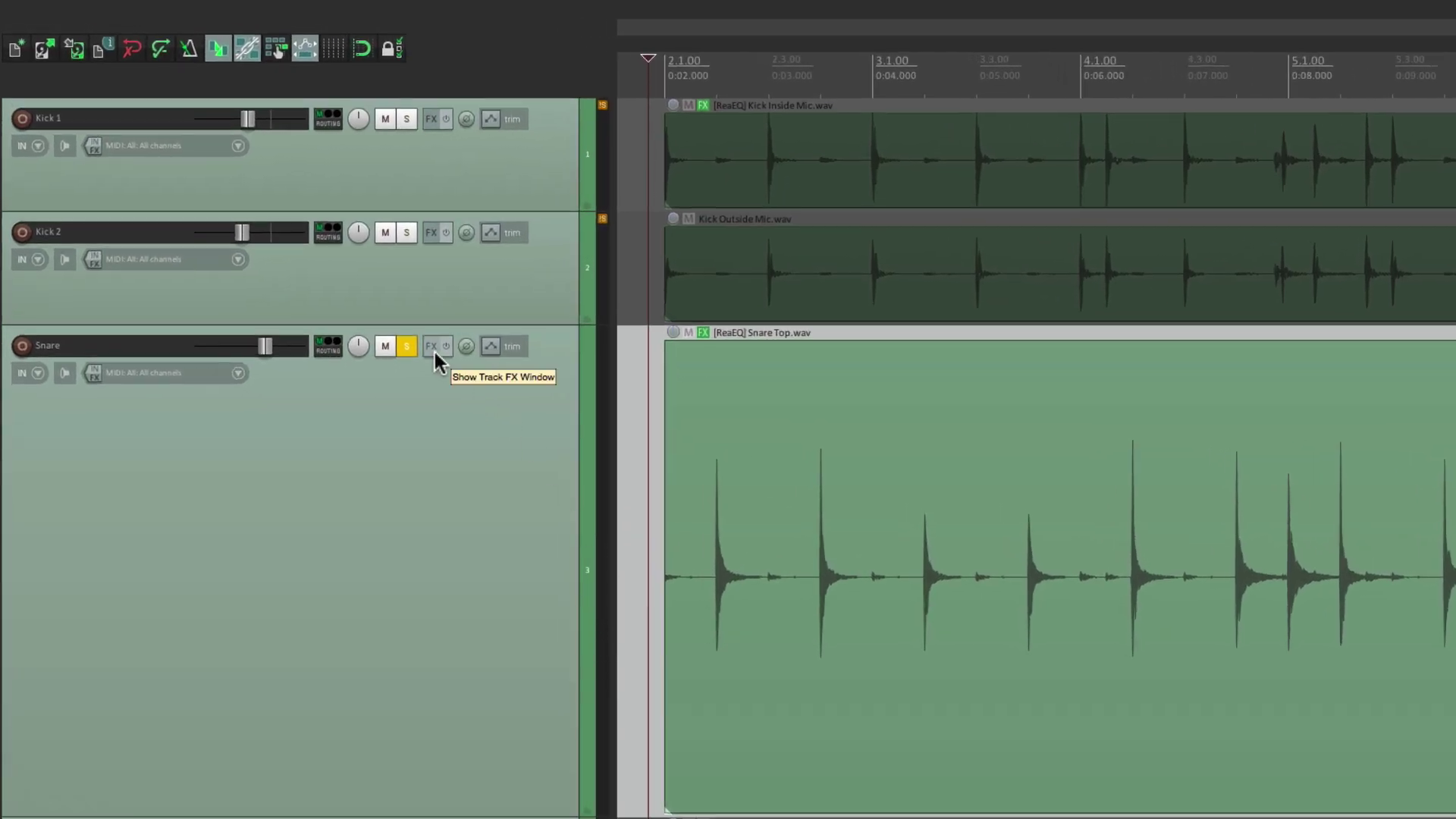
- Show the Snare track's JS effects filtered to 'Transient'
{"action": "left_click", "coordinate": [433, 347]}
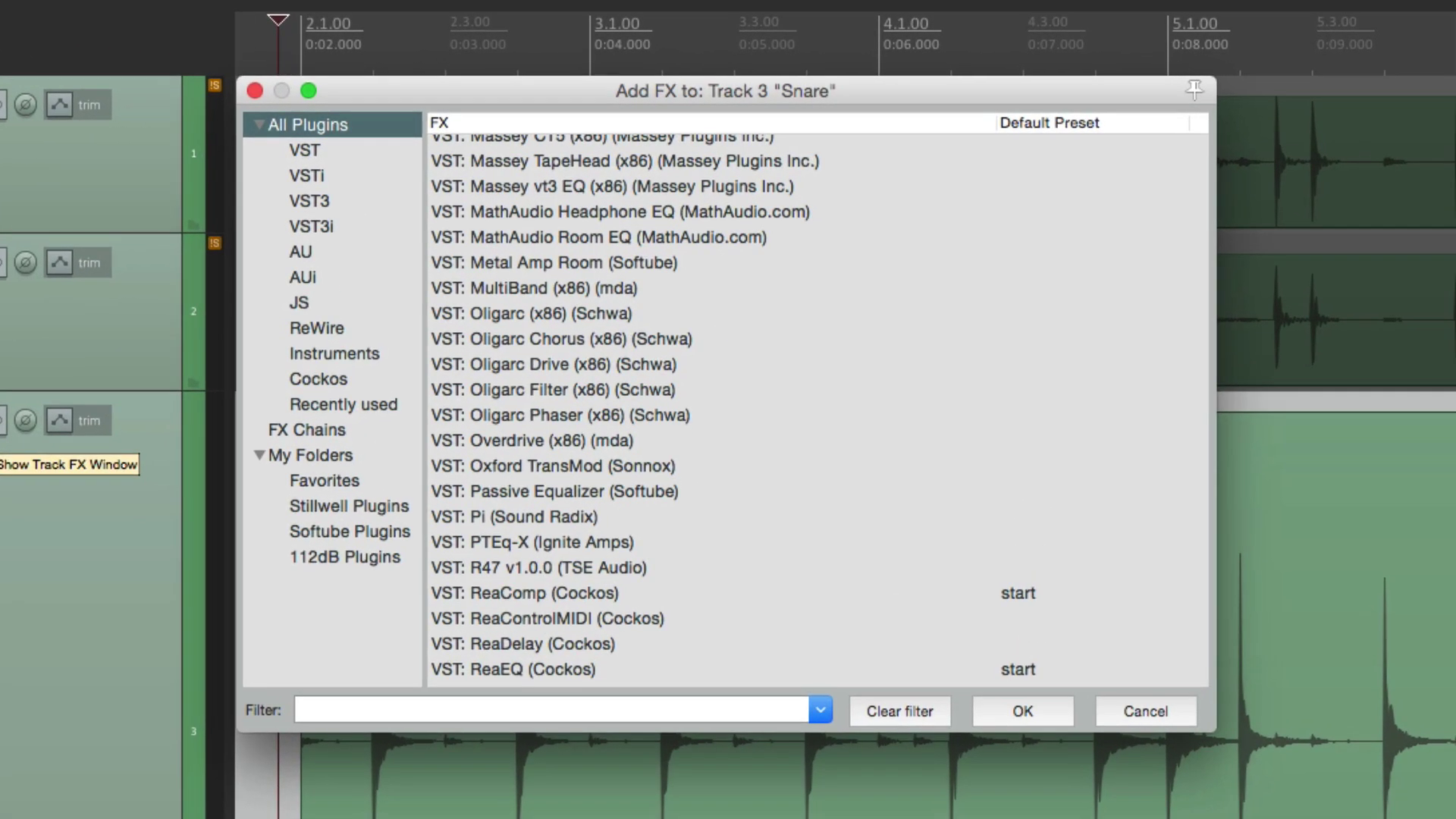
{"action": "left_click", "coordinate": [382, 307]}
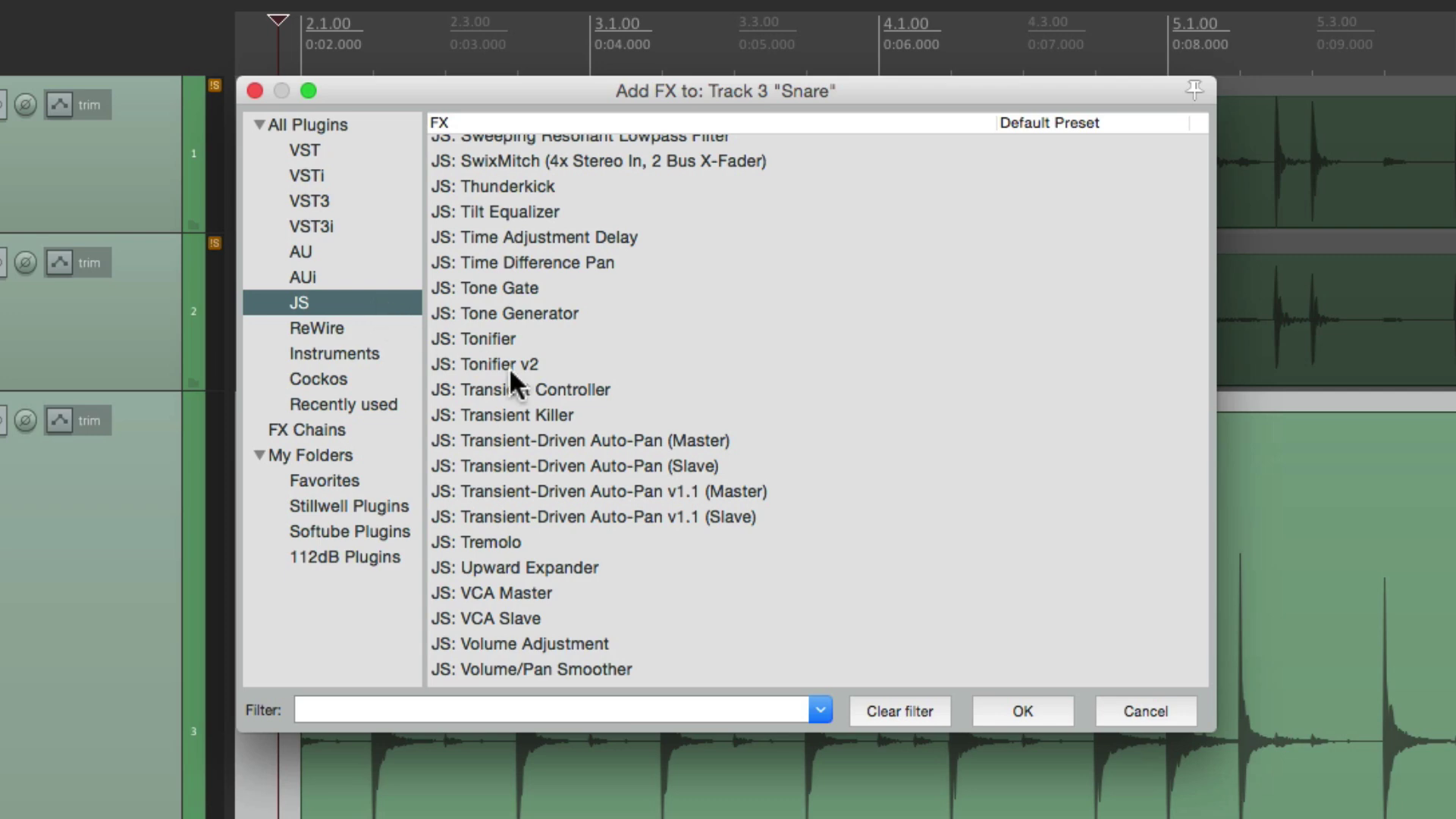
{"action": "scroll", "coordinate": [591, 379], "scroll_direction": "up", "scroll_amount": 12}
{"action": "scroll", "coordinate": [652, 377], "scroll_direction": "down", "scroll_amount": 12}
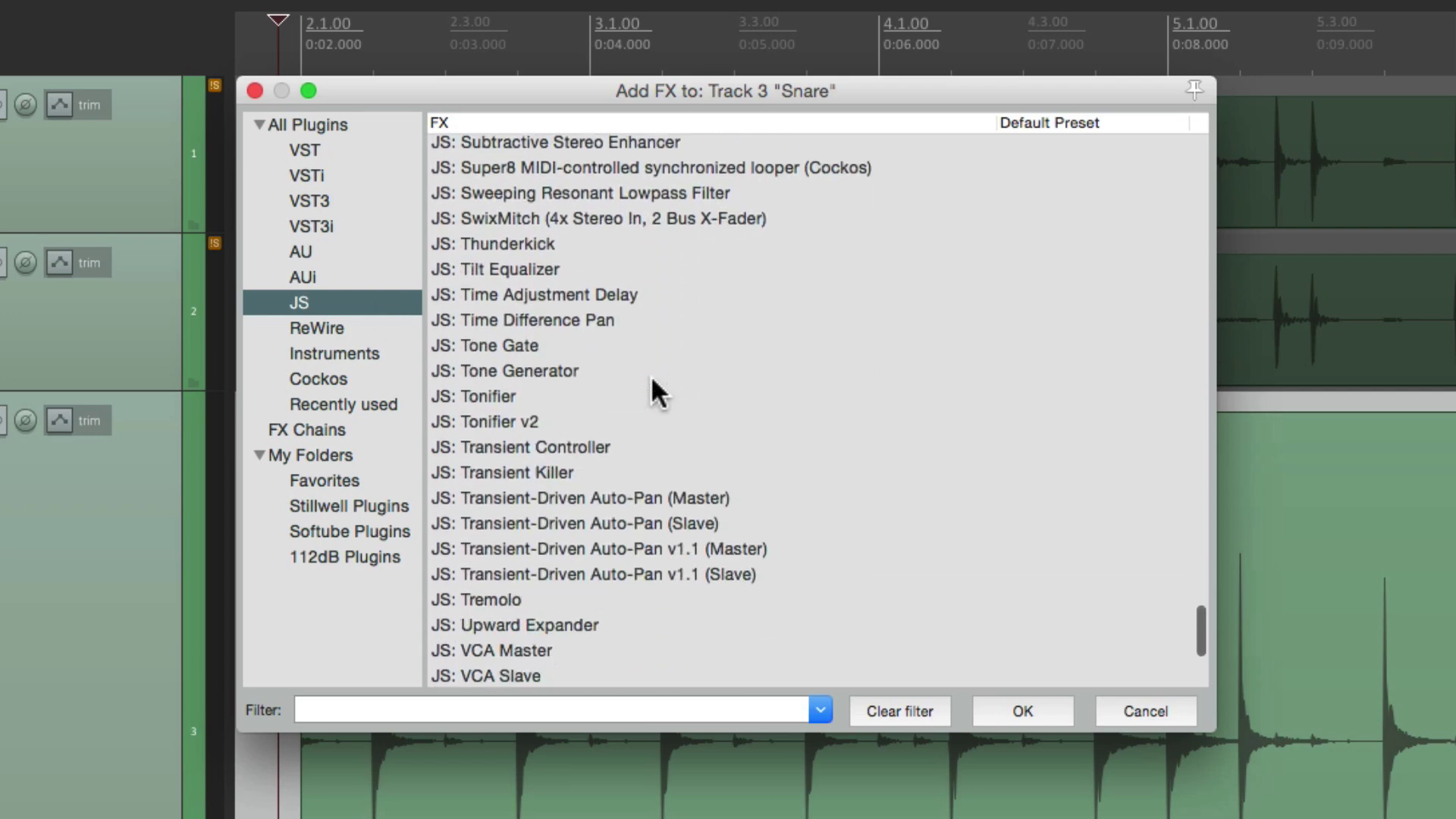
{"action": "scroll", "coordinate": [650, 375], "scroll_direction": "down", "scroll_amount": 1}
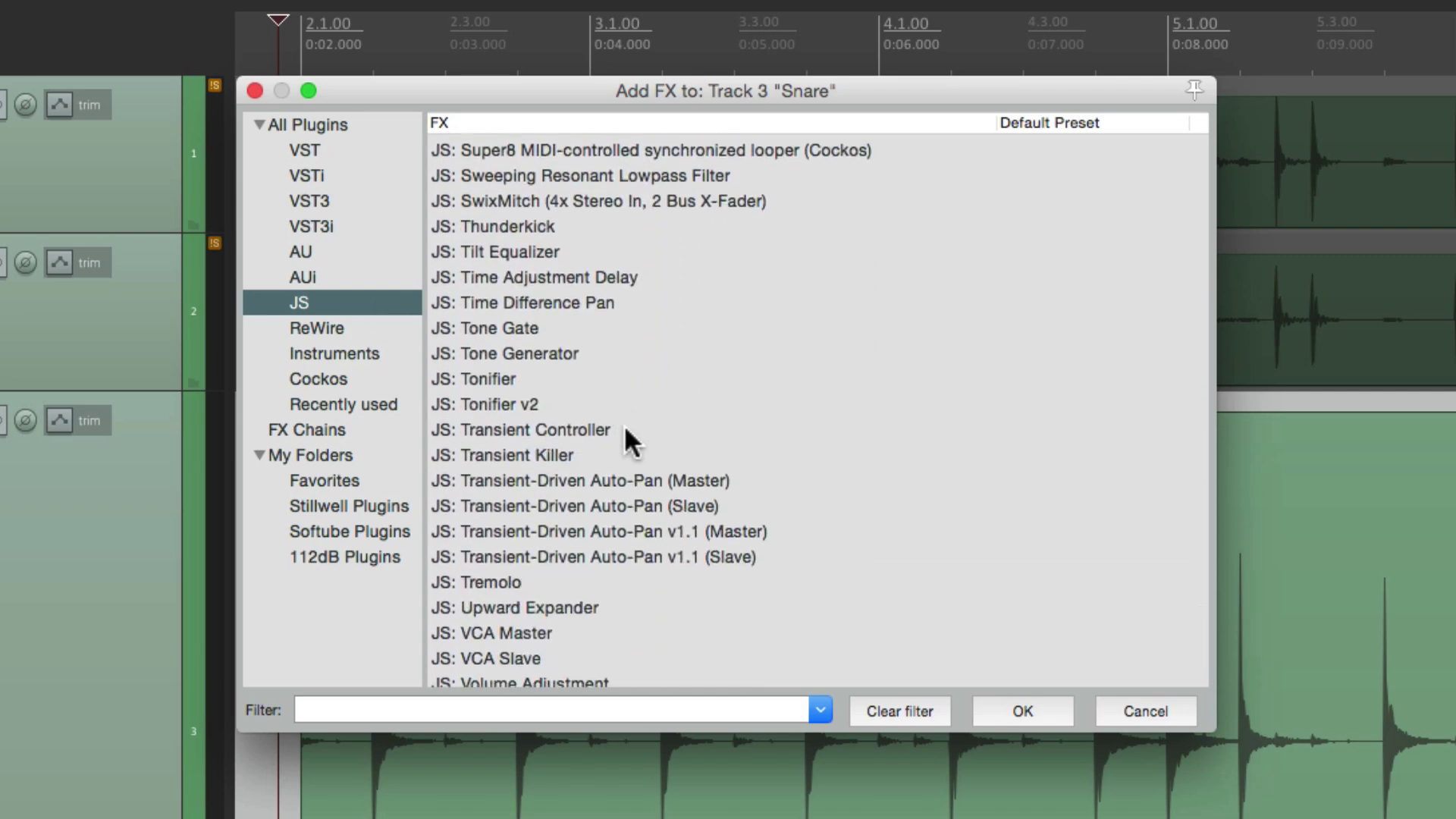
{"action": "left_click", "coordinate": [470, 706]}
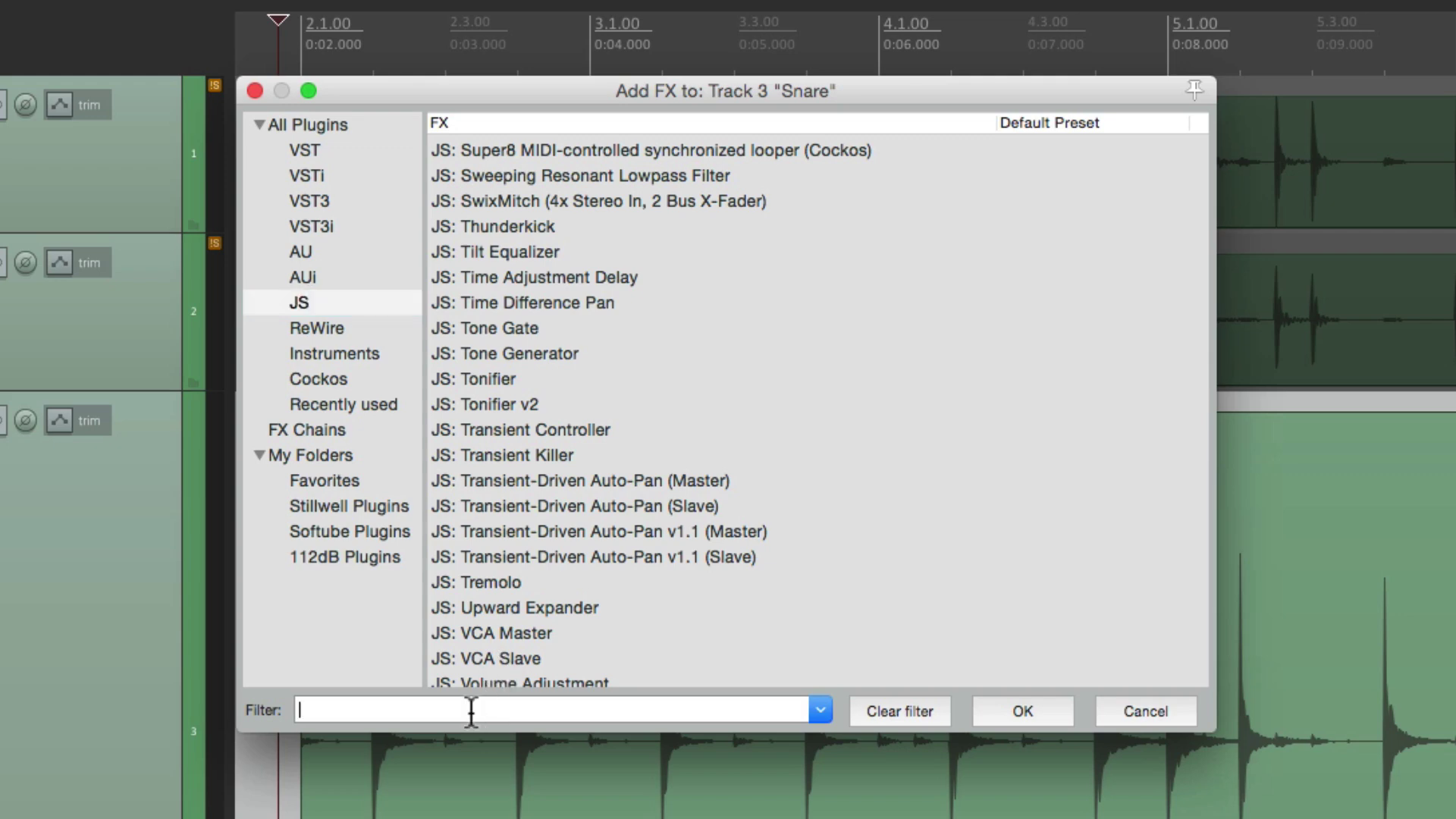
{"action": "type", "text": "Transient"}
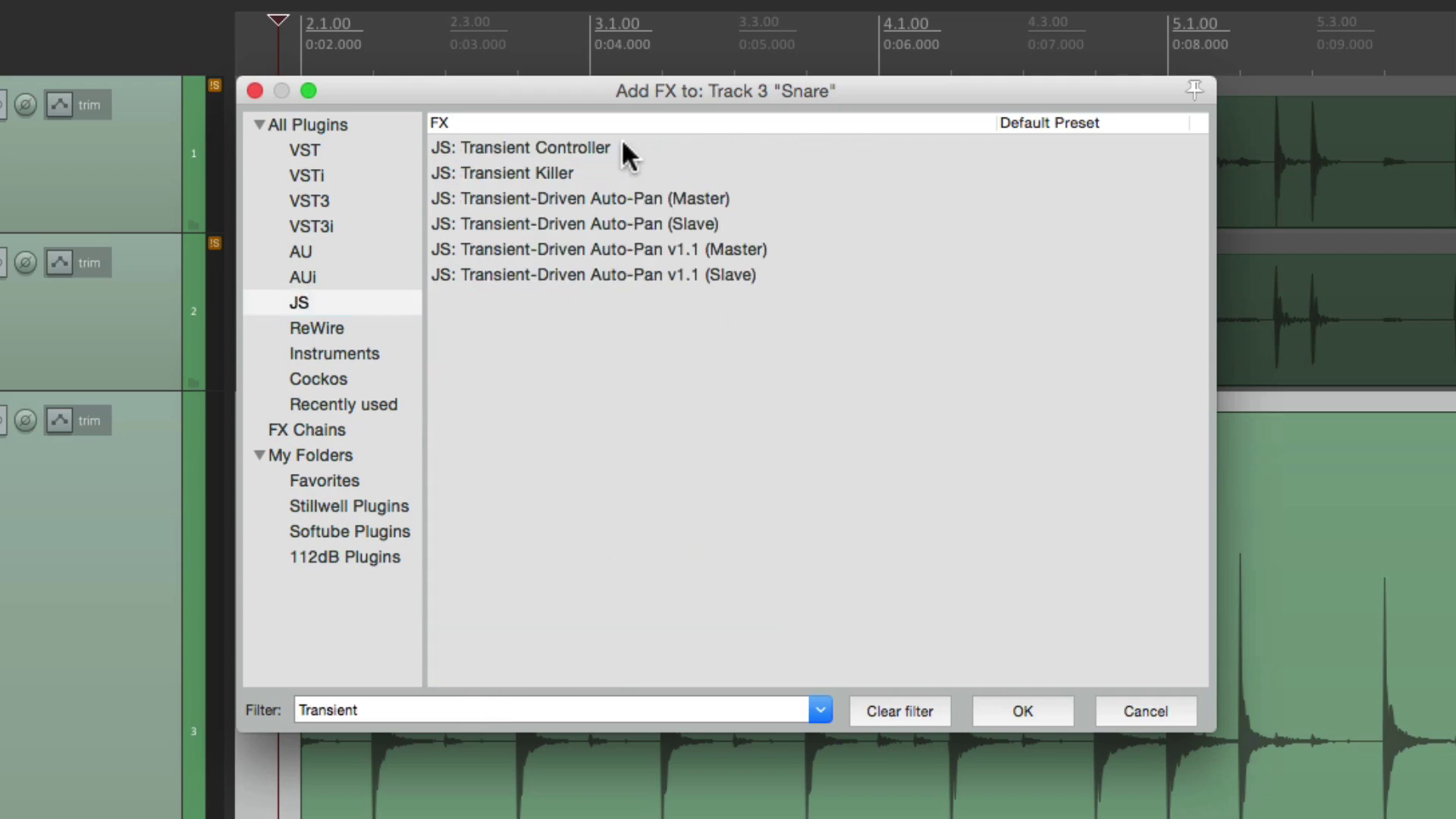
- Add JS: Transient Controller to the Snare track and float its window
{"action": "double_click", "coordinate": [623, 146]}
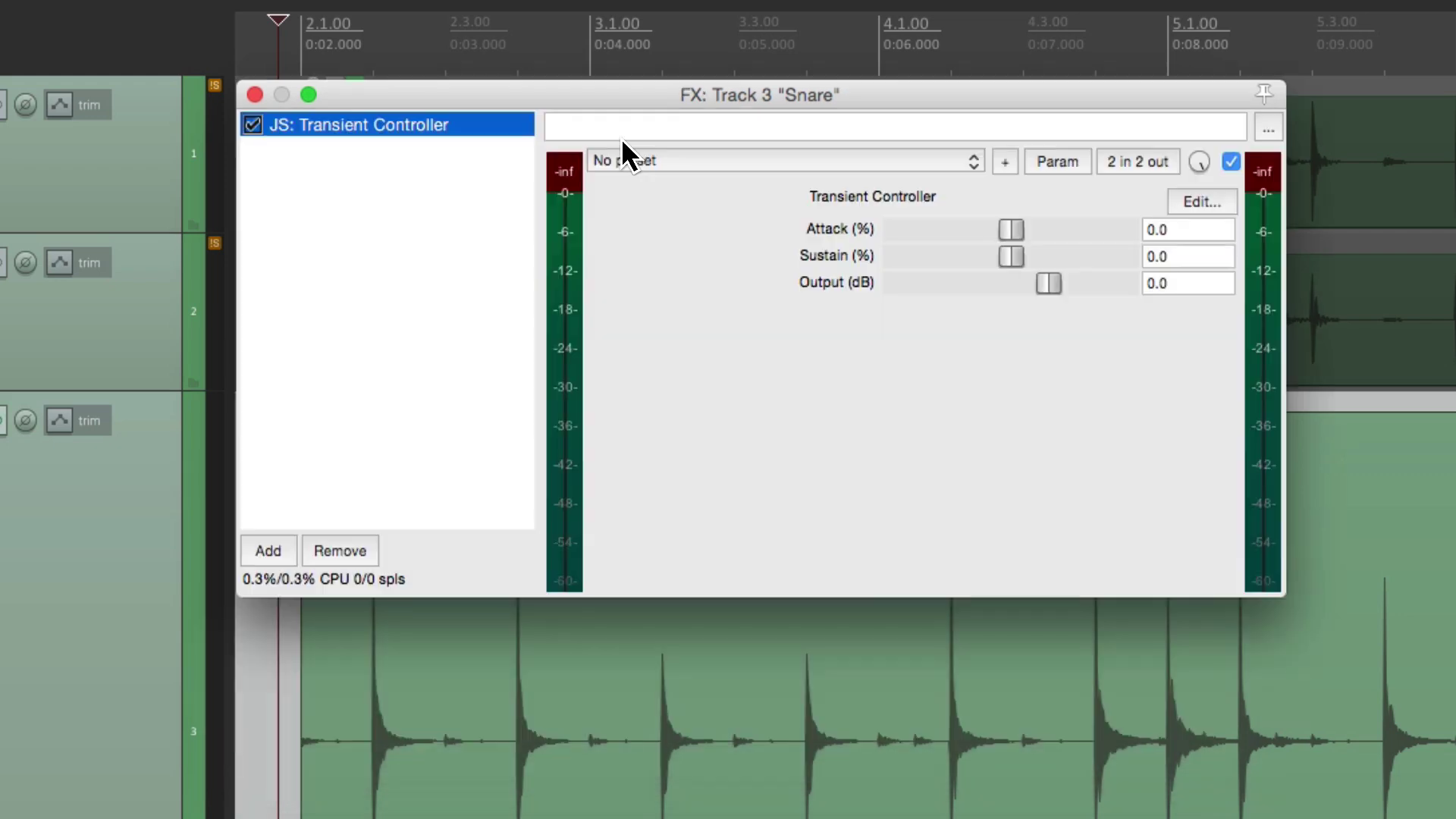
{"action": "double_click", "coordinate": [466, 125]}
{"action": "left_click", "coordinate": [255, 94]}
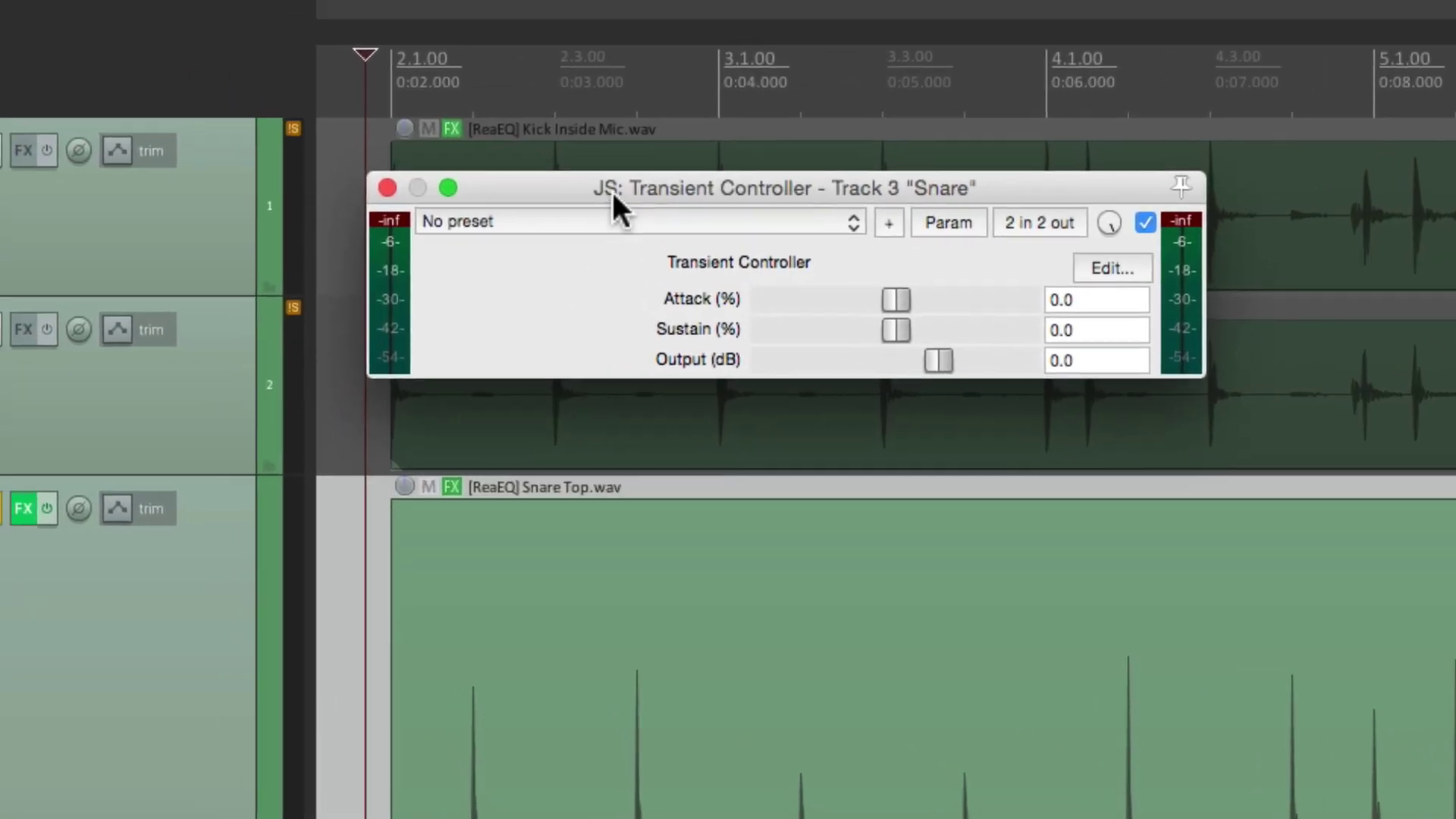
{"action": "left_click_drag", "start_coordinate": [494, 139], "coordinate": [464, 113]}
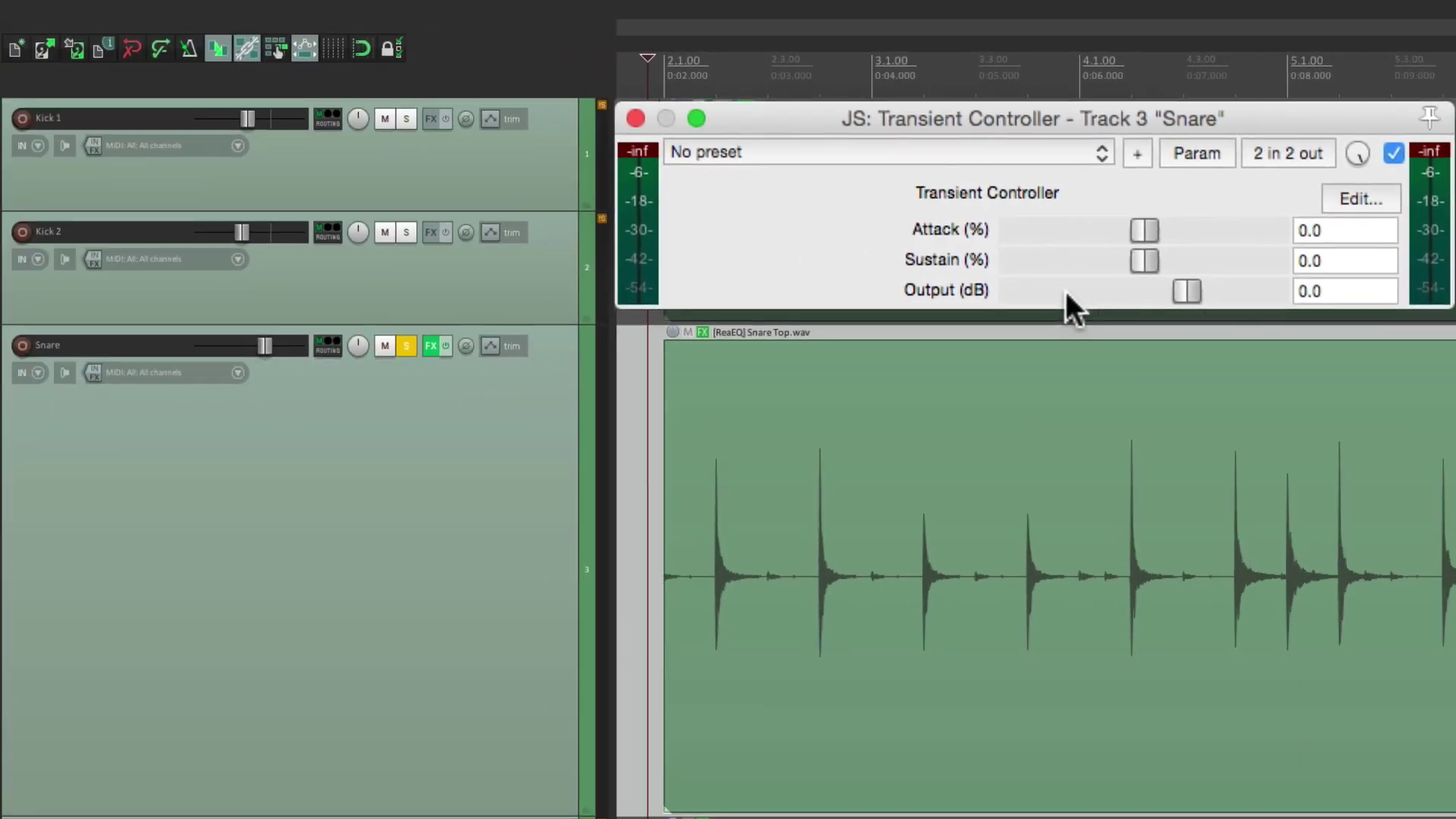
- Raise Attack to 45 during playback, then unsolo the snare and bypass its effects
{"action": "key", "text": "space"}
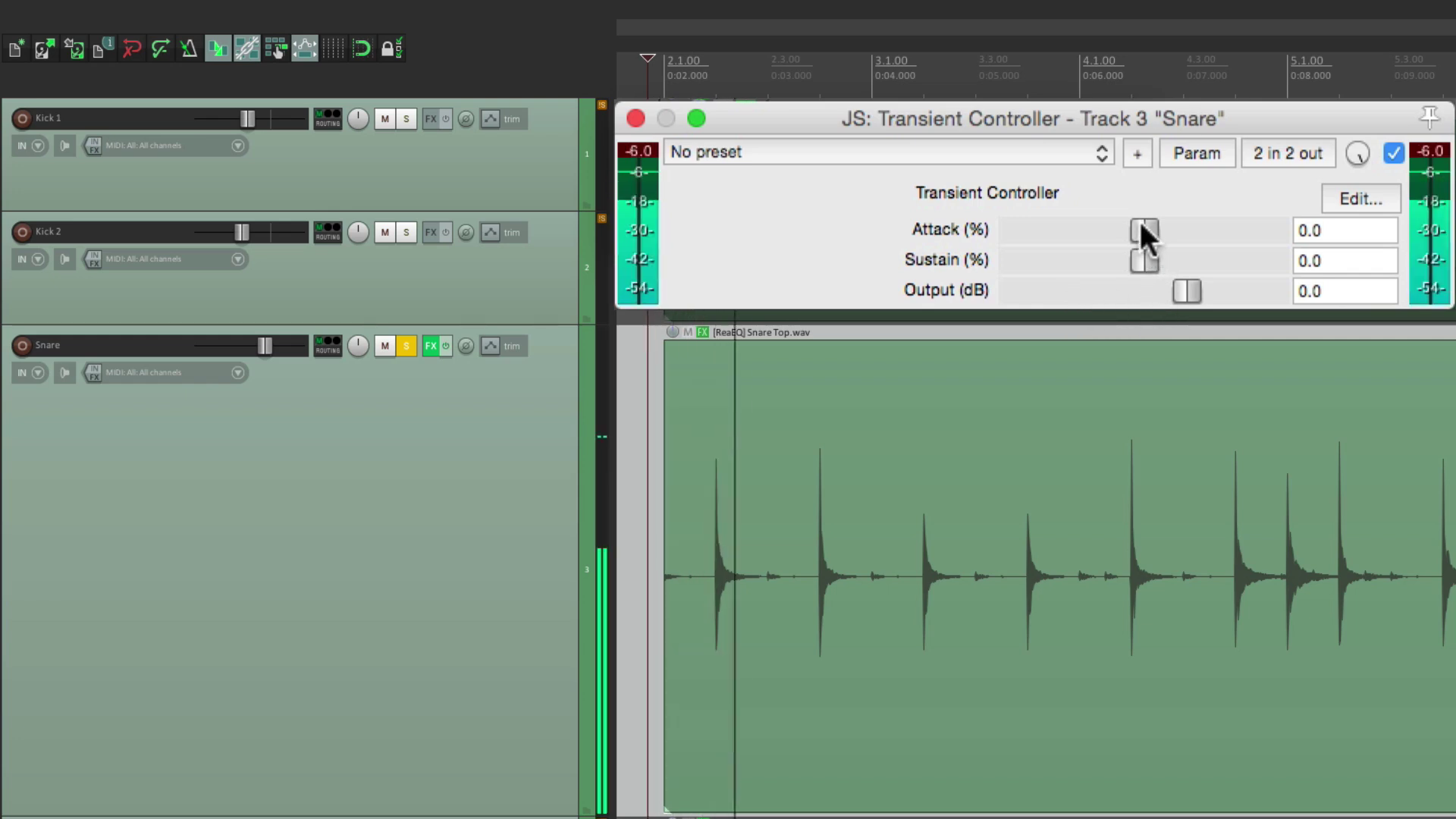
{"action": "left_click_drag", "start_coordinate": [1137, 226], "coordinate": [1198, 234]}
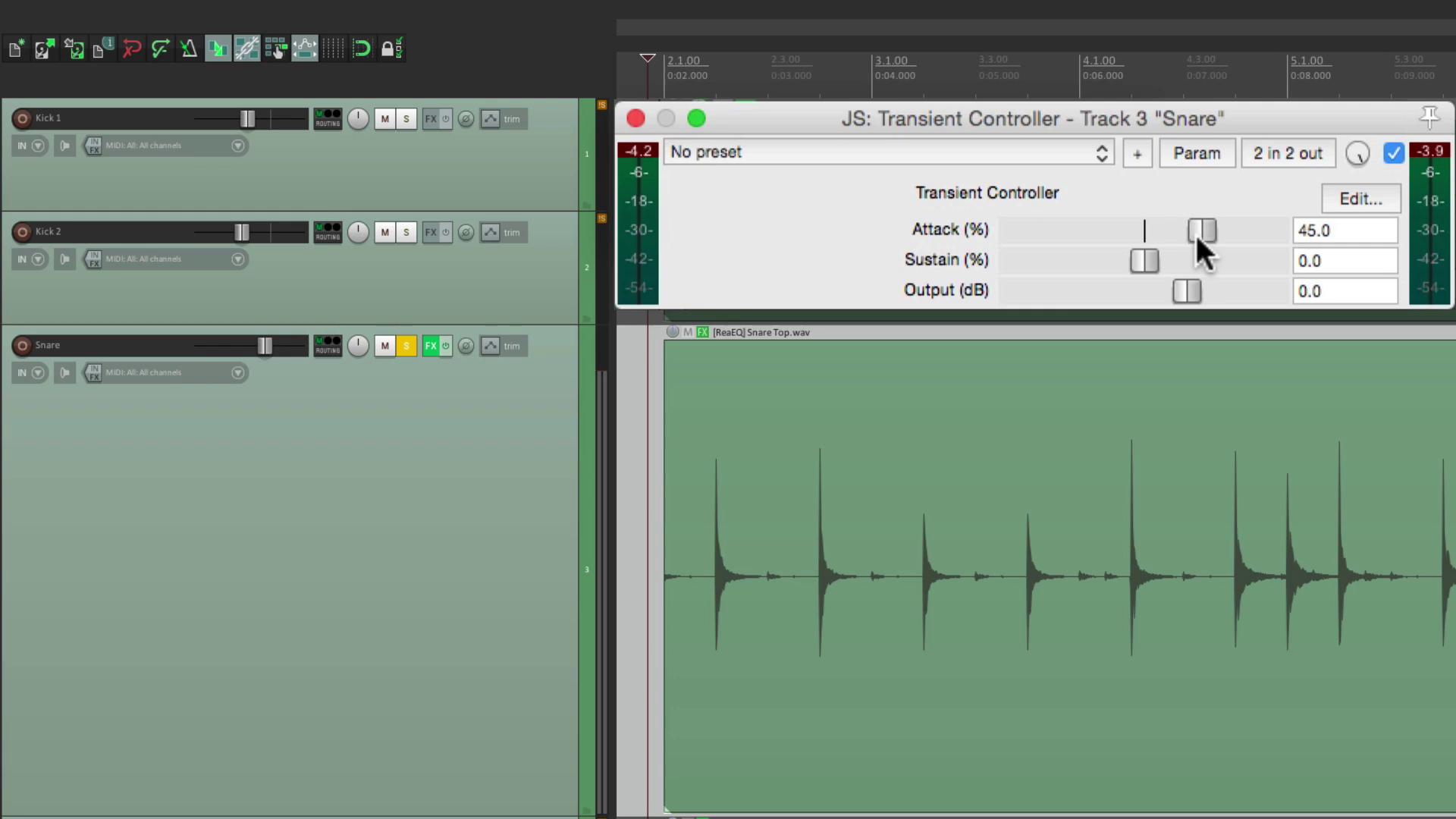
{"action": "left_click", "coordinate": [407, 346]}
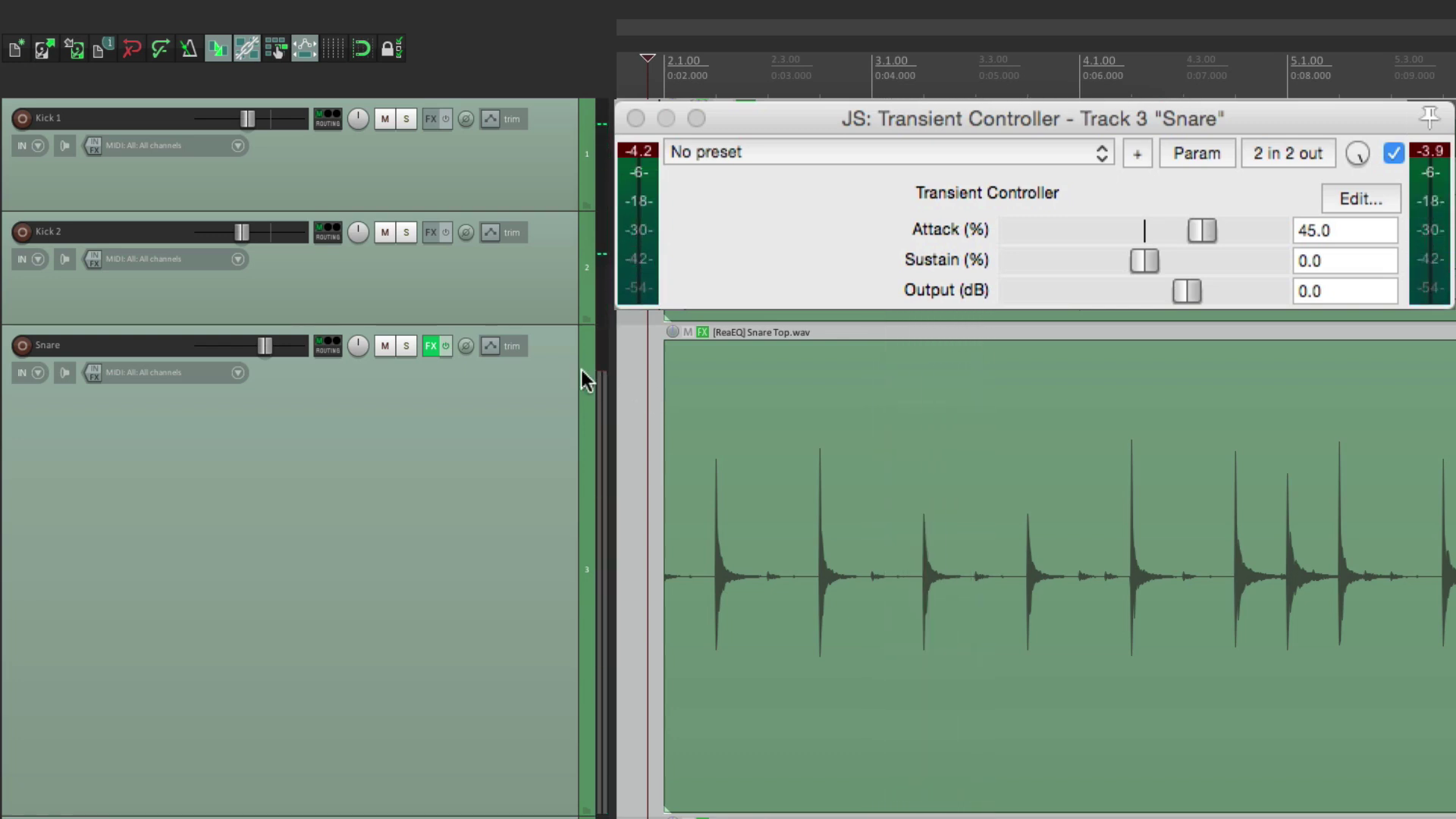
{"action": "left_click", "coordinate": [446, 346]}
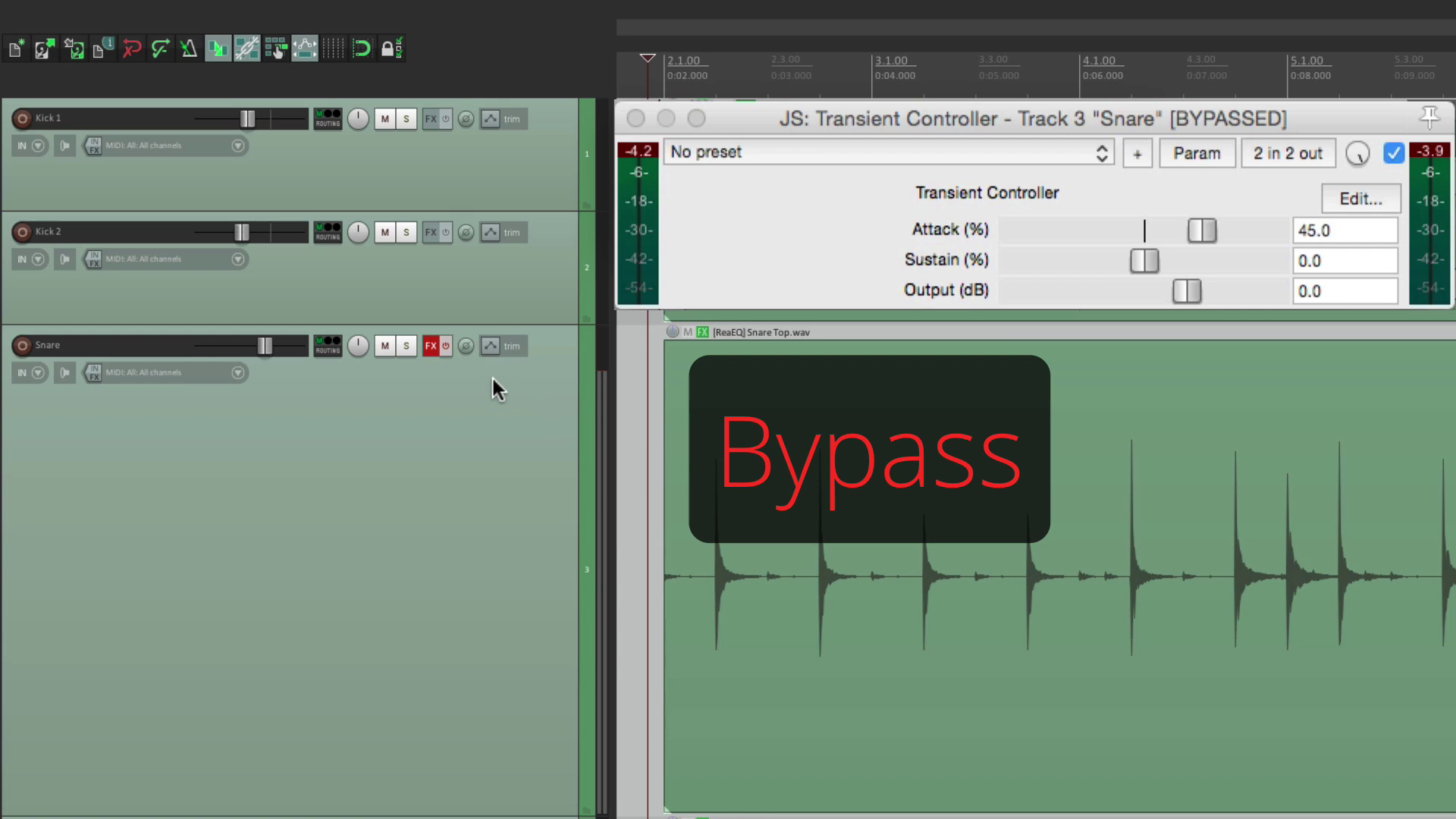
- Re-enable the snare effects, cut Attack to -81.0 while soloed, then hear the full mix
{"action": "left_click", "coordinate": [446, 346]}
{"action": "left_click", "coordinate": [406, 347]}
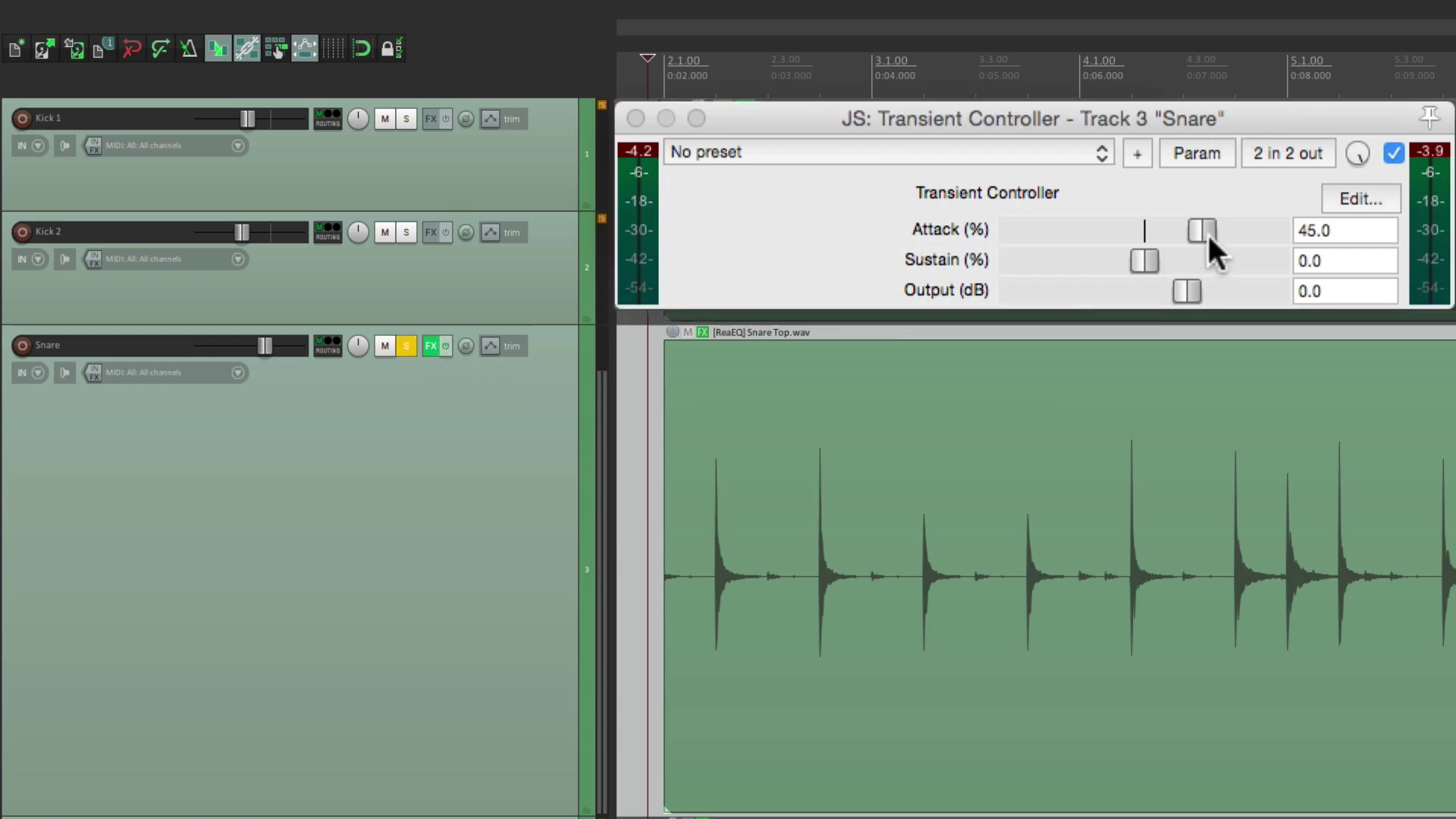
{"action": "key", "text": "space"}
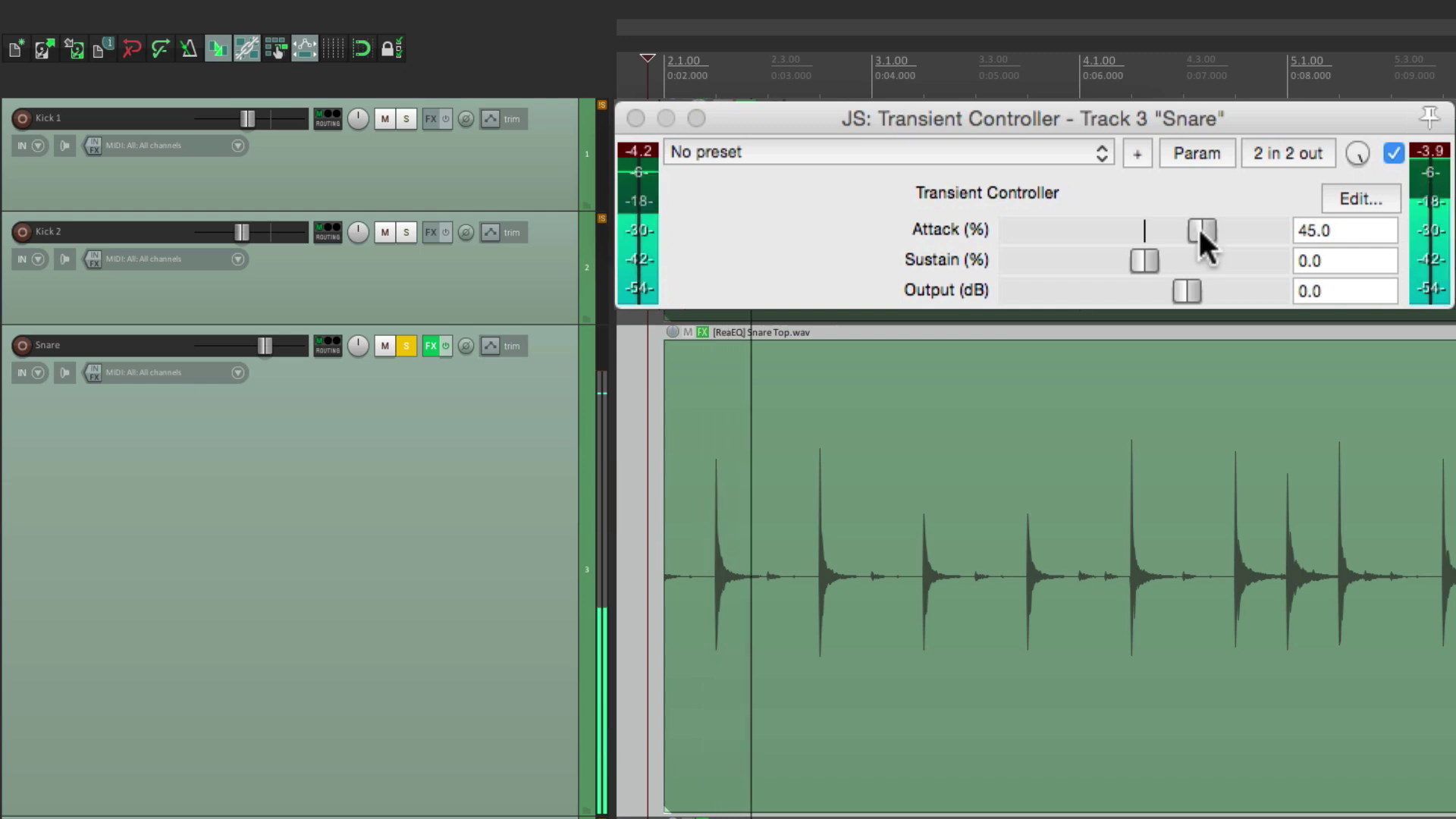
{"action": "left_click_drag", "start_coordinate": [1198, 225], "coordinate": [1037, 228]}
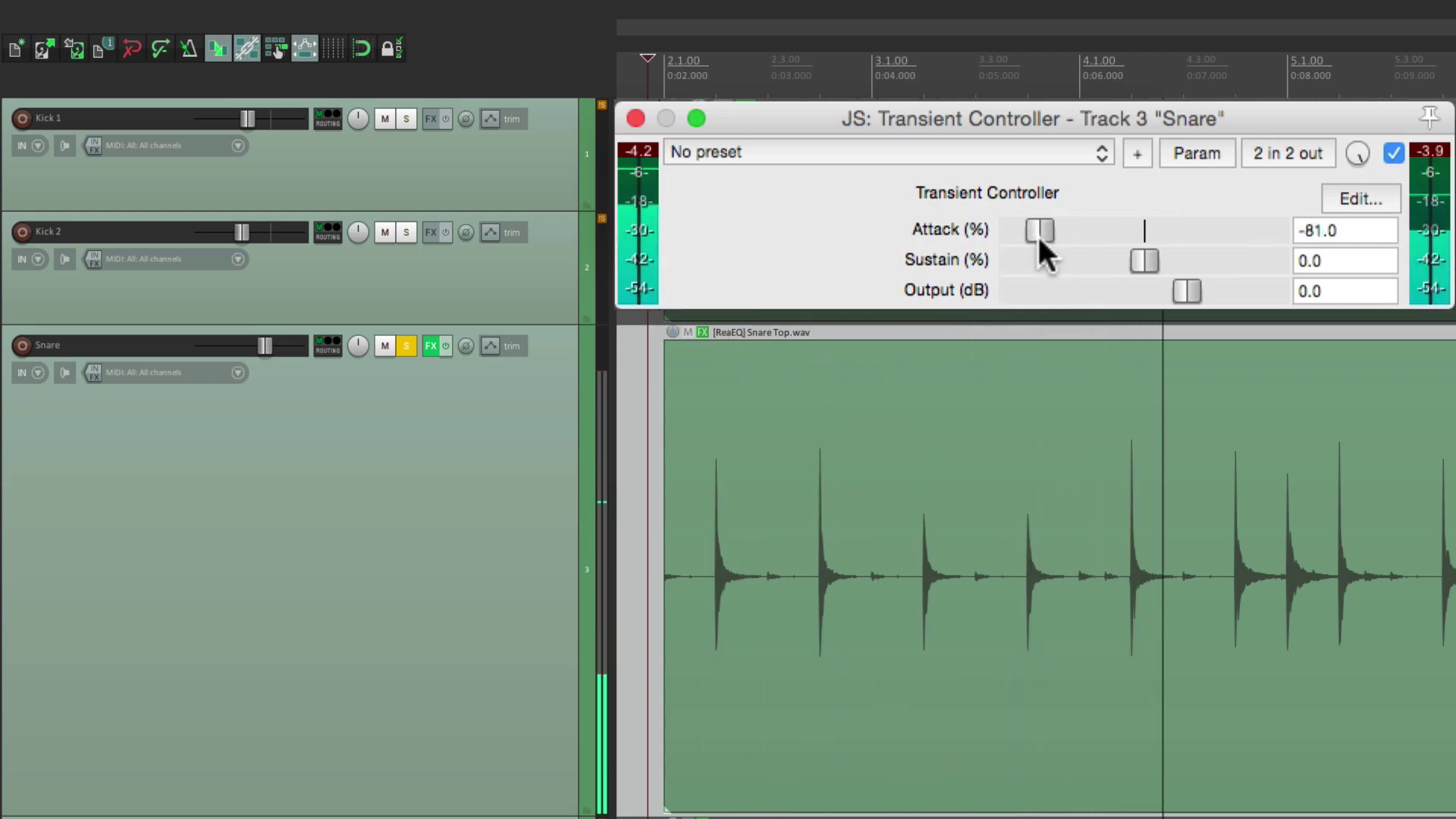
{"action": "key", "text": "space"}
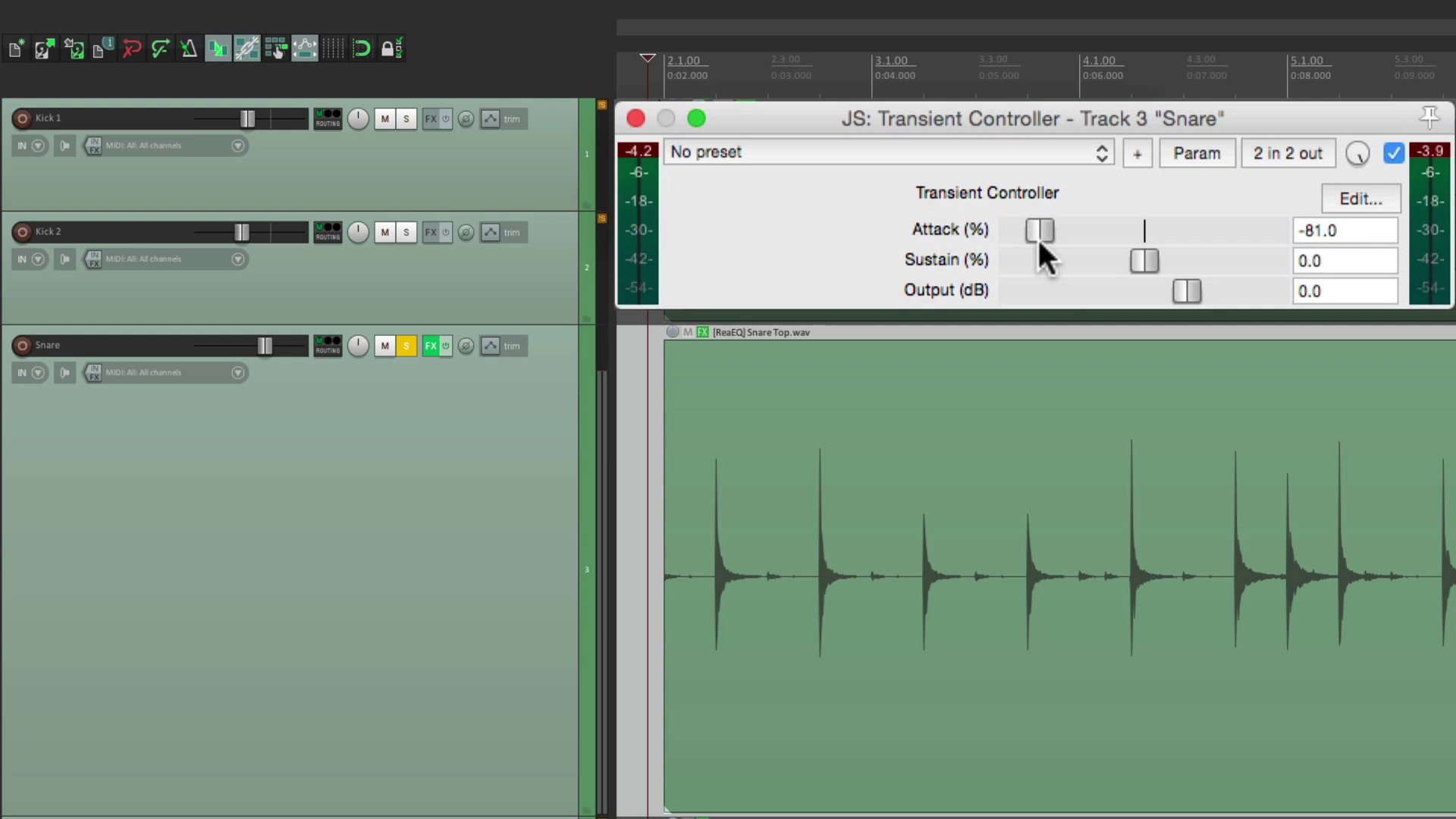
{"action": "left_click", "coordinate": [406, 346]}
{"action": "key", "text": "space"}
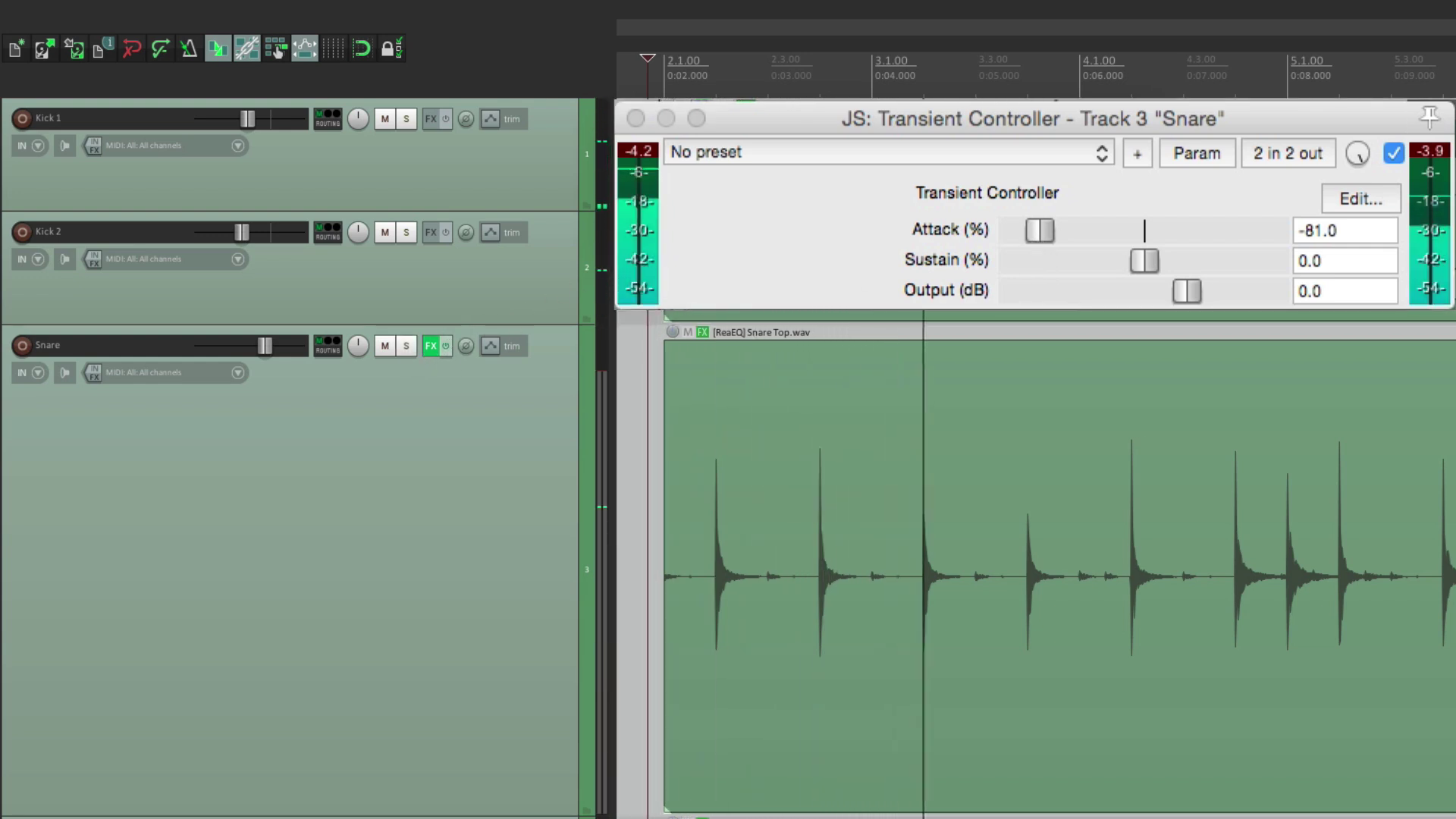
{"action": "key", "text": "space"}
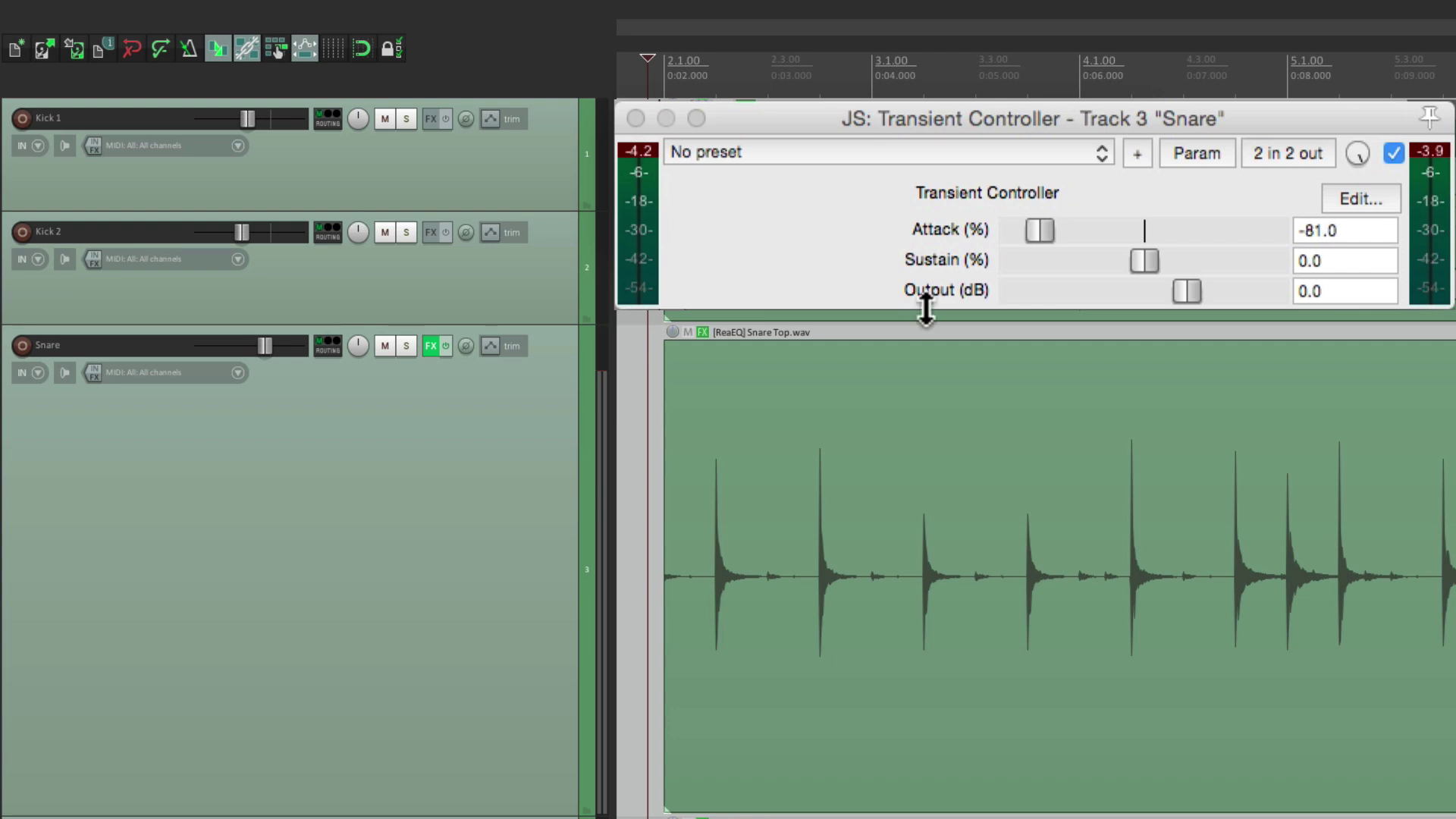
- Reset snare Attack to 0, experiment with Sustain, then settle on Attack 29% and Sustain 0%
{"action": "left_click", "coordinate": [407, 347]}
{"action": "double_click", "coordinate": [1042, 230]}
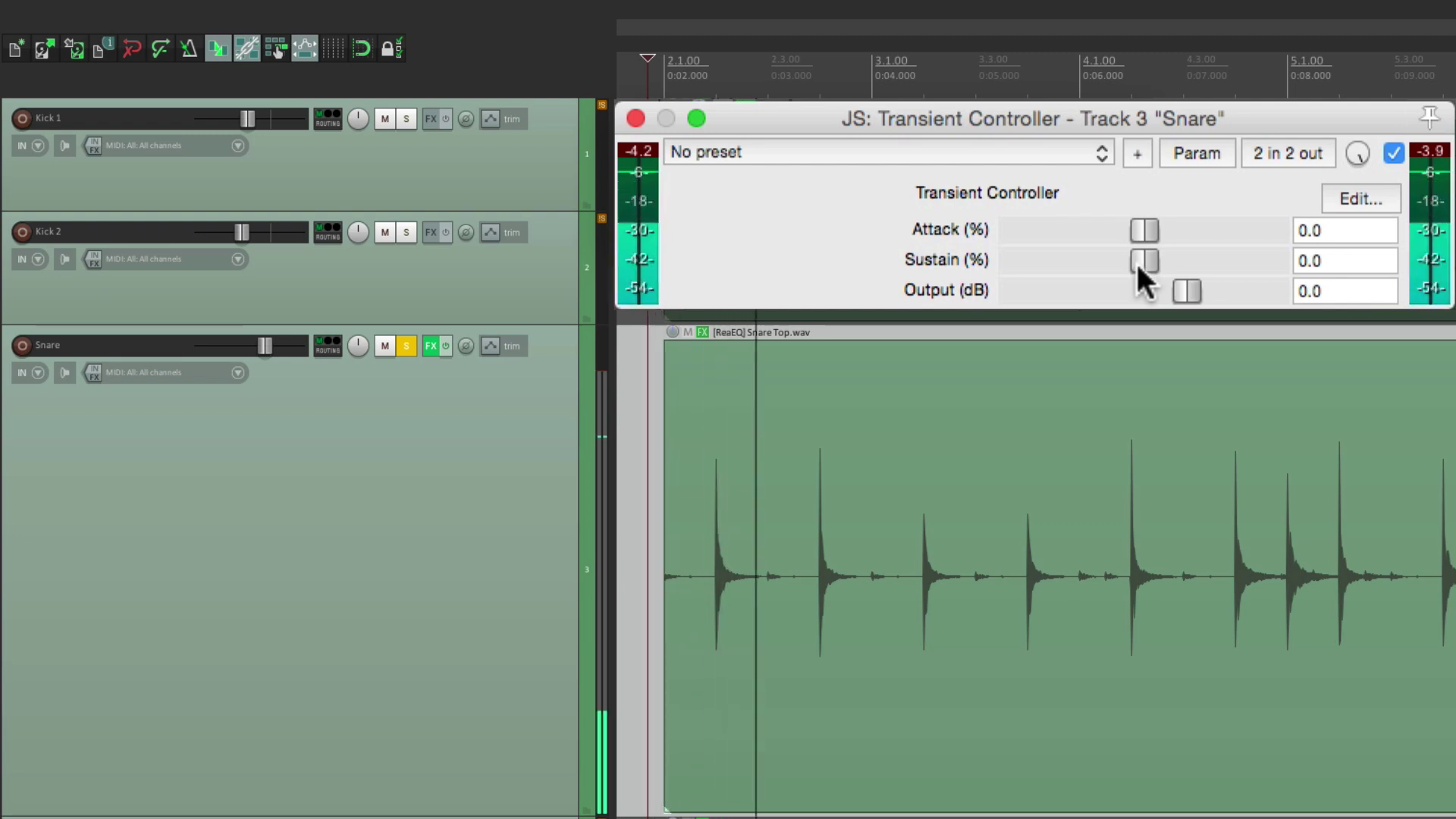
{"action": "left_click_drag", "start_coordinate": [1136, 261], "coordinate": [1238, 267]}
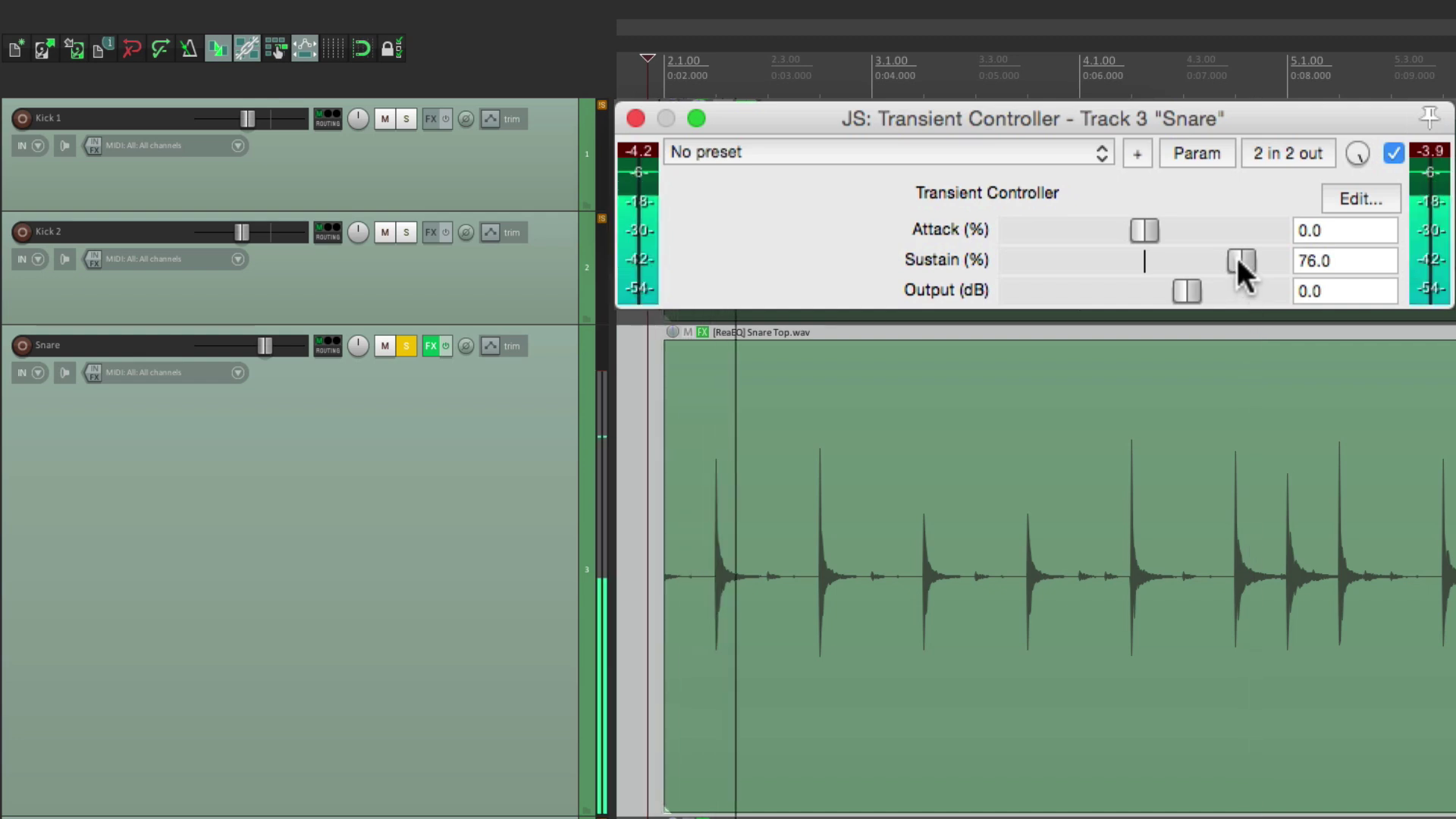
{"action": "mouse_move", "coordinate": [1236, 264]}
{"action": "left_mouse_down"}
{"action": "mouse_move", "coordinate": [1144, 267]}
{"action": "mouse_move", "coordinate": [1236, 262]}
{"action": "left_mouse_up"}
{"action": "left_click_drag", "start_coordinate": [1144, 233], "coordinate": [1171, 235]}
{"action": "left_click", "coordinate": [407, 345]}
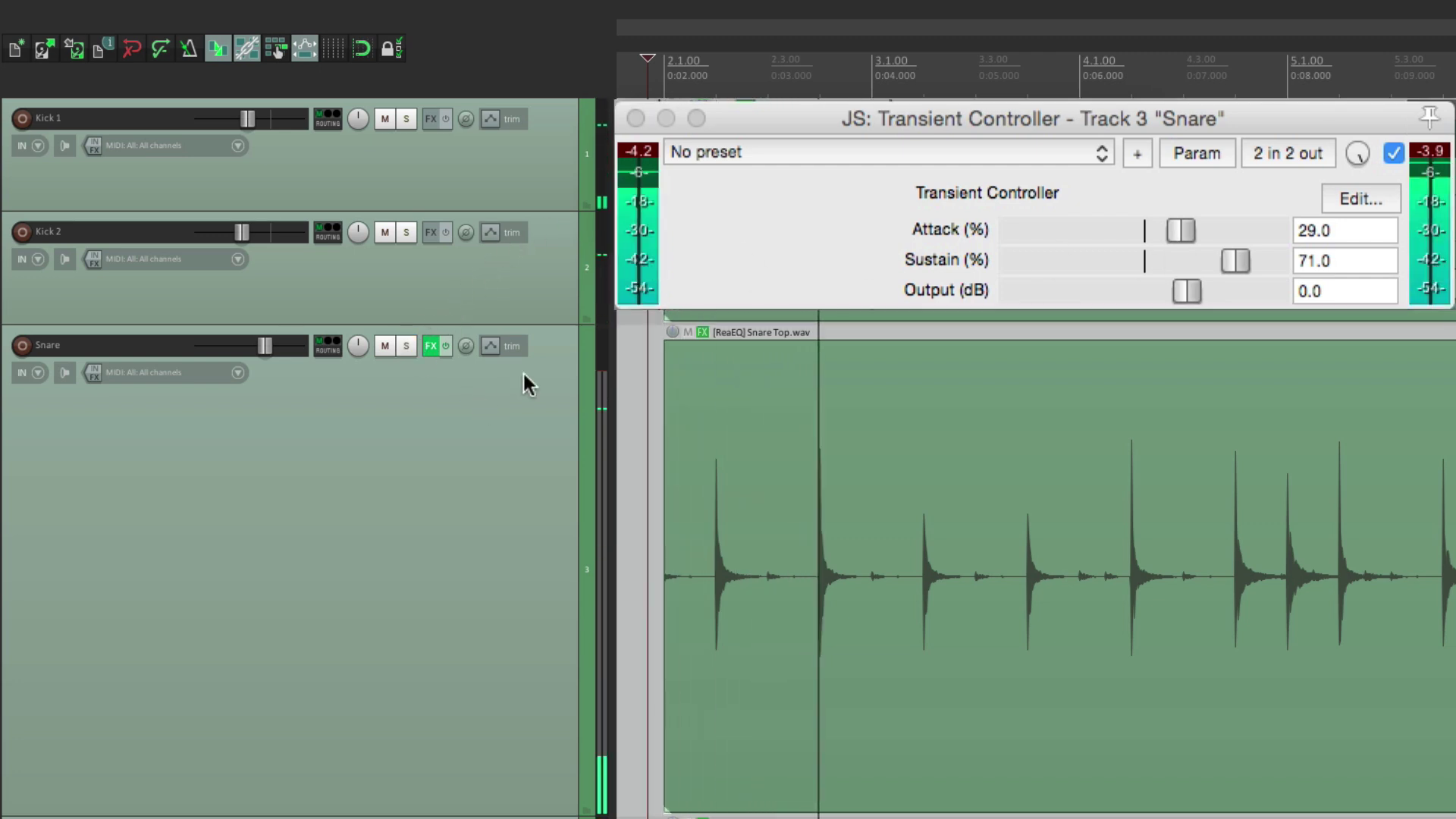
{"action": "left_click_drag", "start_coordinate": [1235, 254], "coordinate": [1144, 276]}
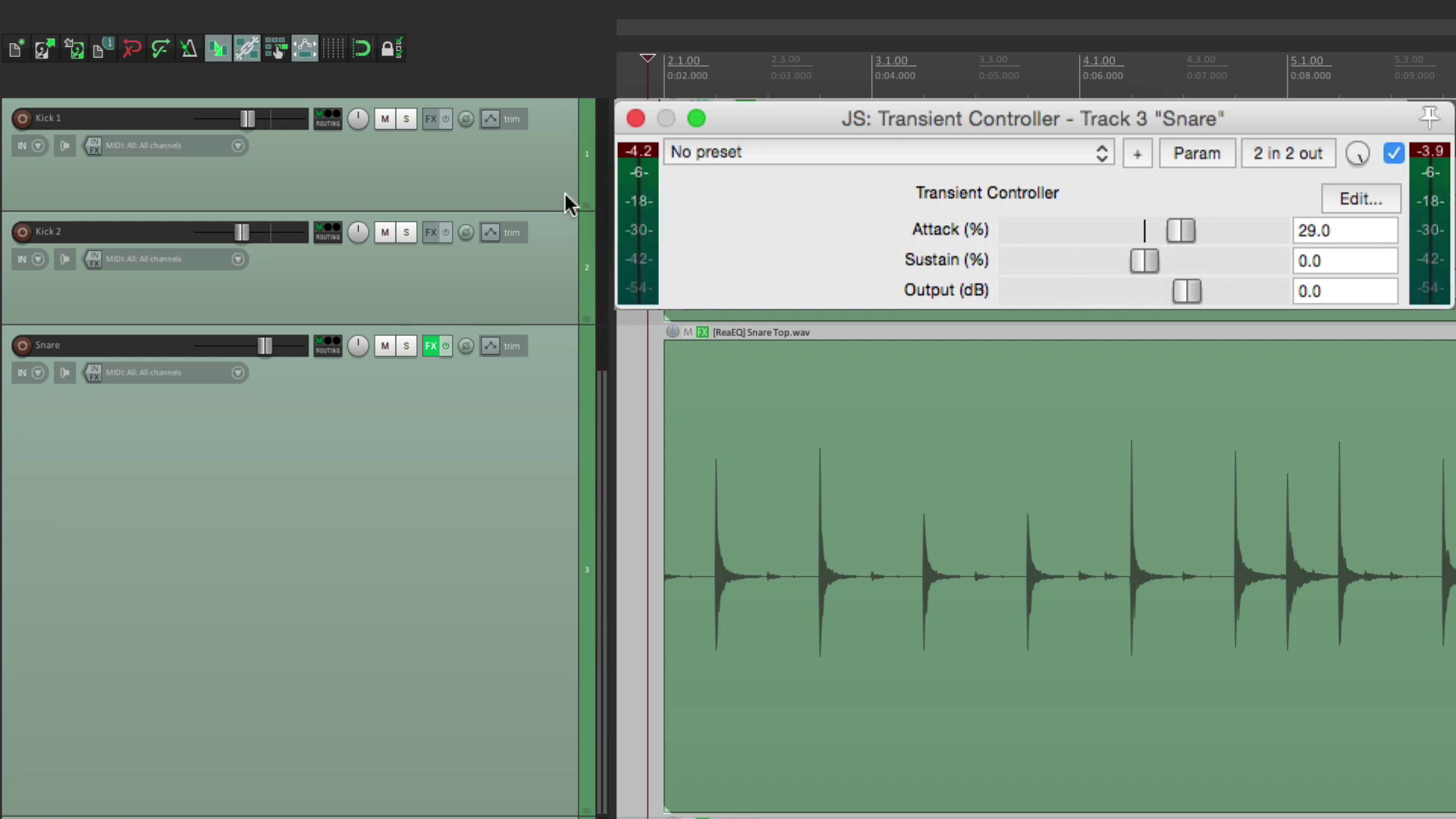
- Try negative snare Sustain, raise Attack to 36%, and reset Sustain to 0%
{"action": "left_click", "coordinate": [407, 347]}
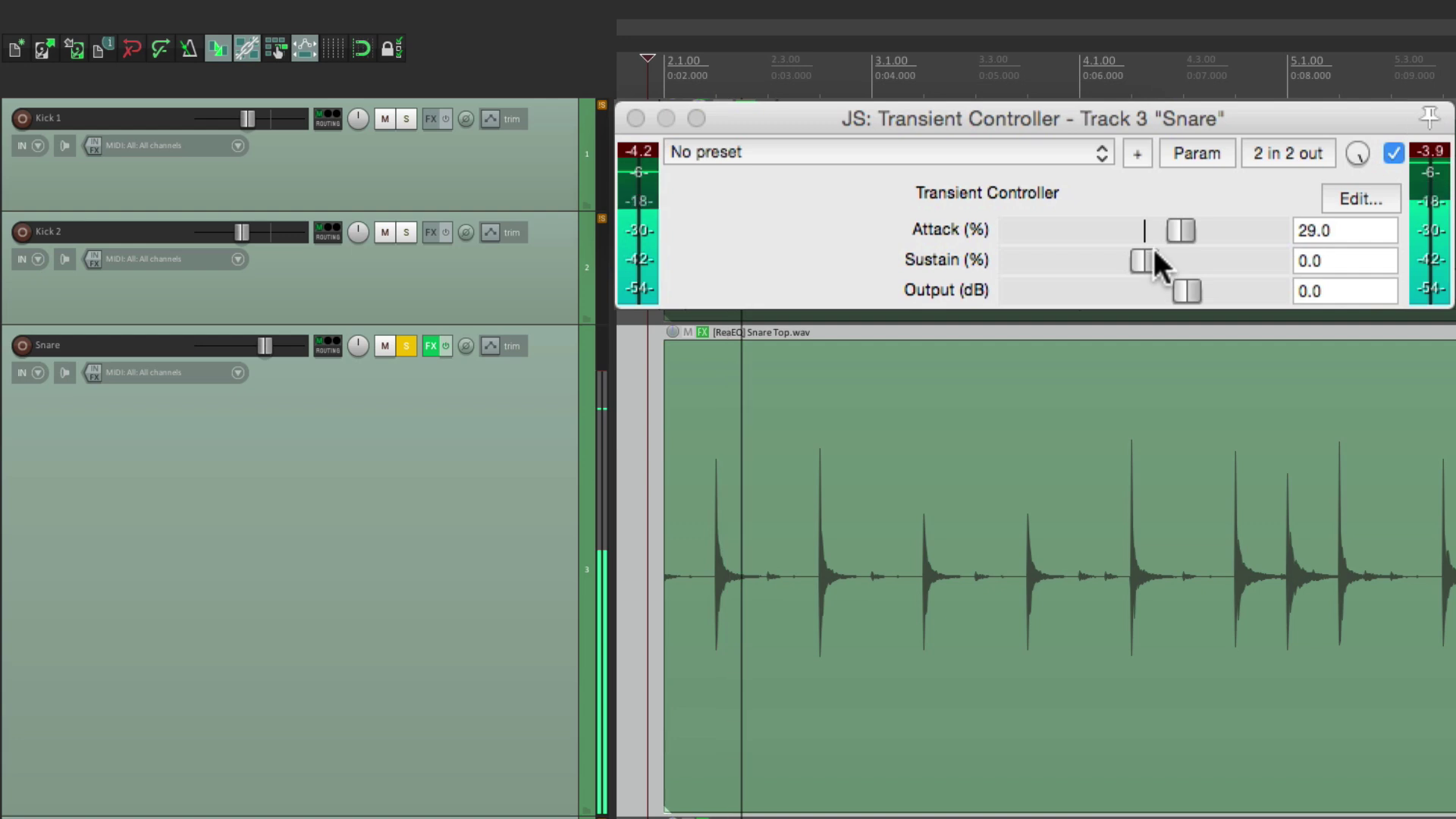
{"action": "left_click_drag", "start_coordinate": [1153, 252], "coordinate": [1040, 286]}
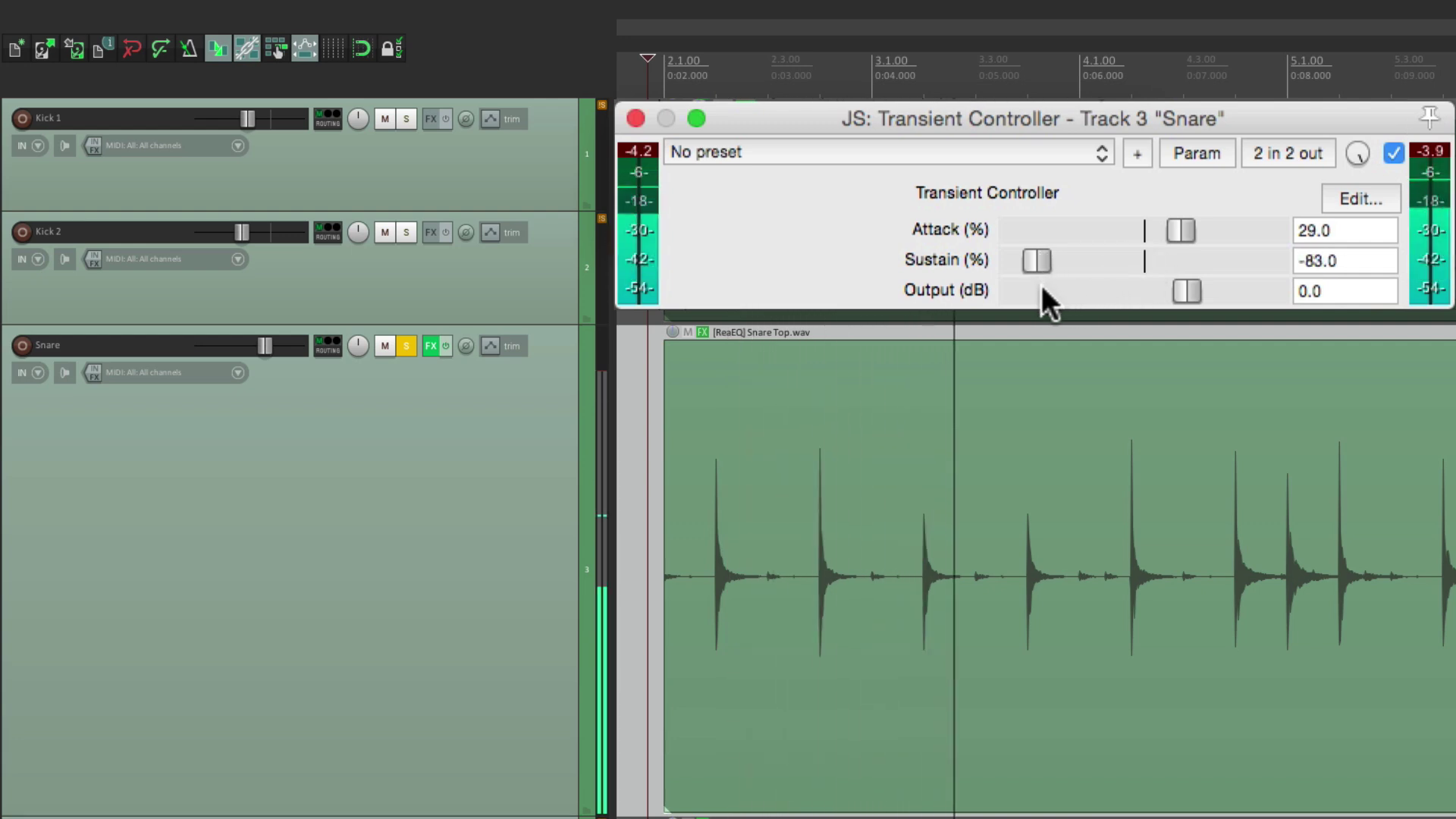
{"action": "left_click_drag", "start_coordinate": [1181, 227], "coordinate": [1184, 227]}
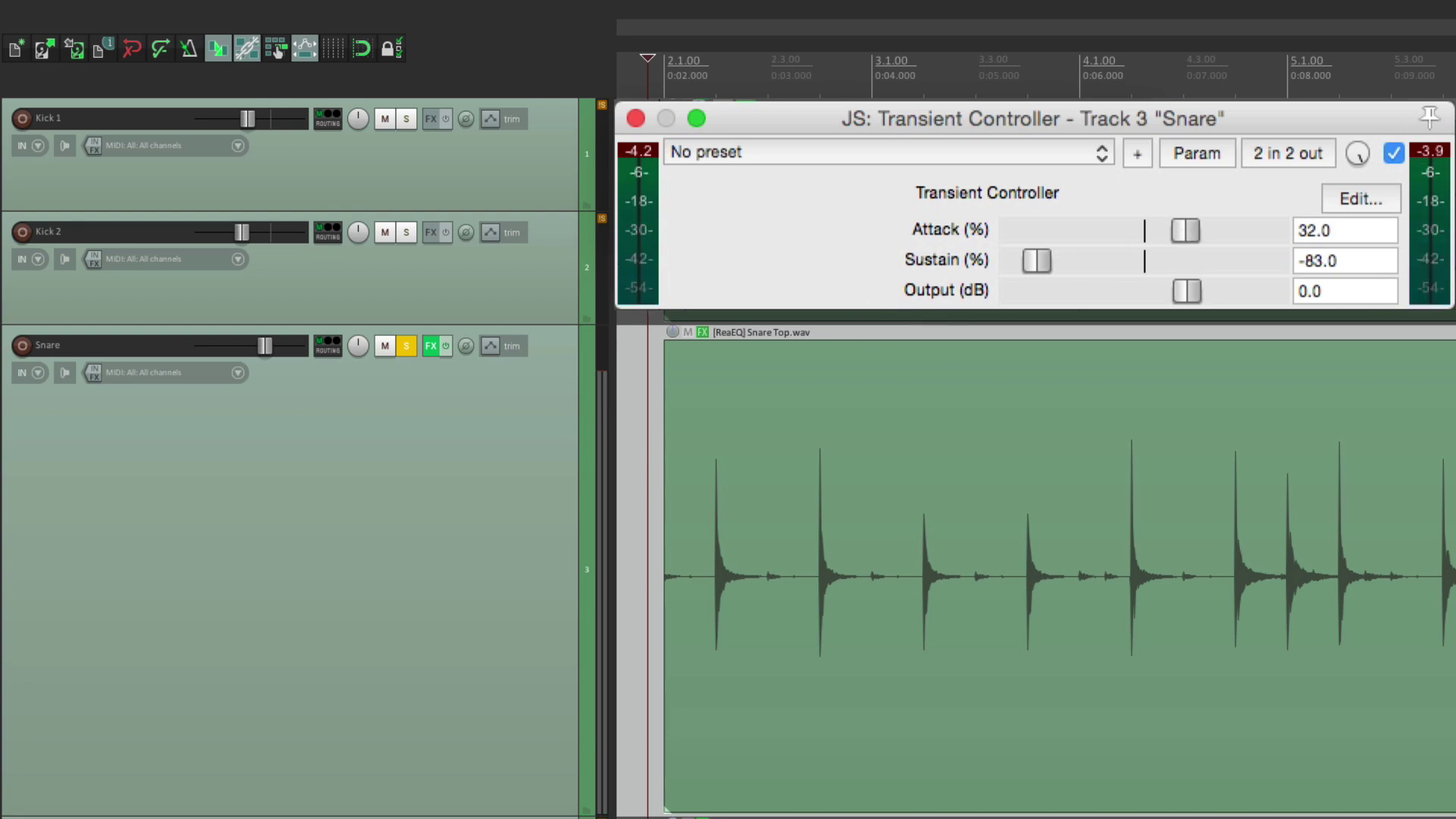
{"action": "left_click", "coordinate": [407, 345]}
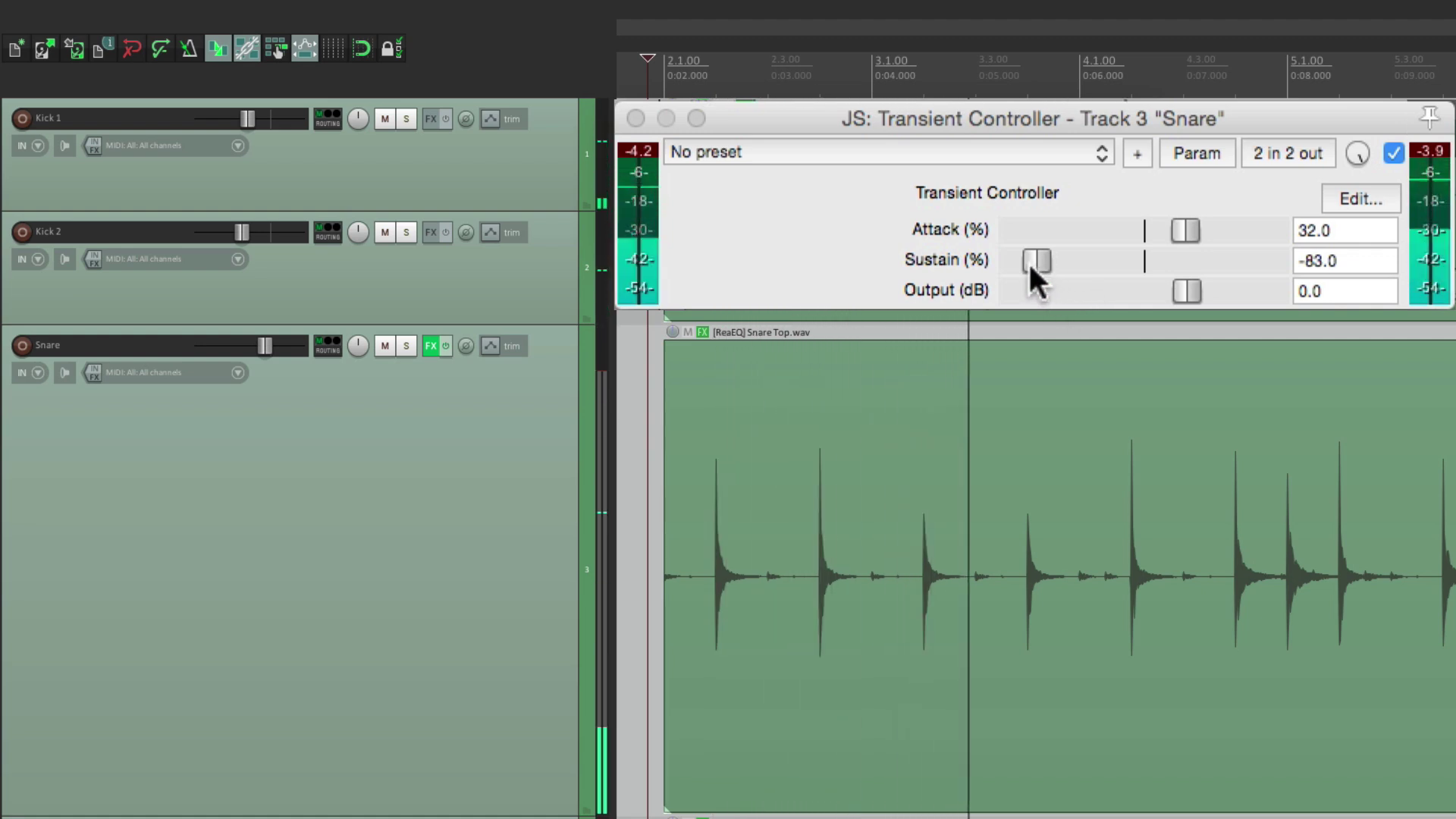
{"action": "left_click_drag", "start_coordinate": [1029, 264], "coordinate": [1066, 270]}
{"action": "left_click_drag", "start_coordinate": [1177, 235], "coordinate": [1185, 235]}
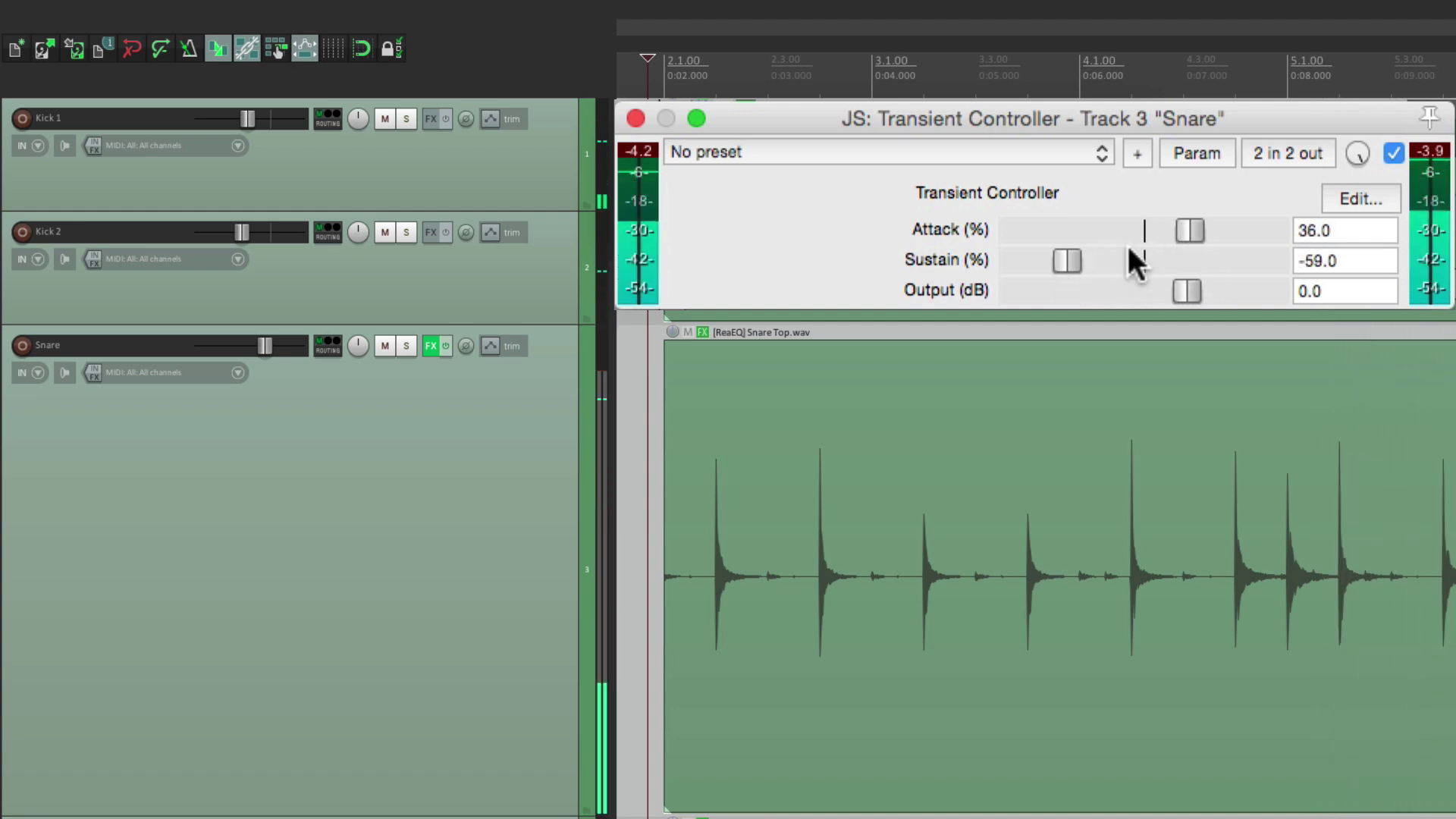
{"action": "double_click", "coordinate": [1064, 261]}
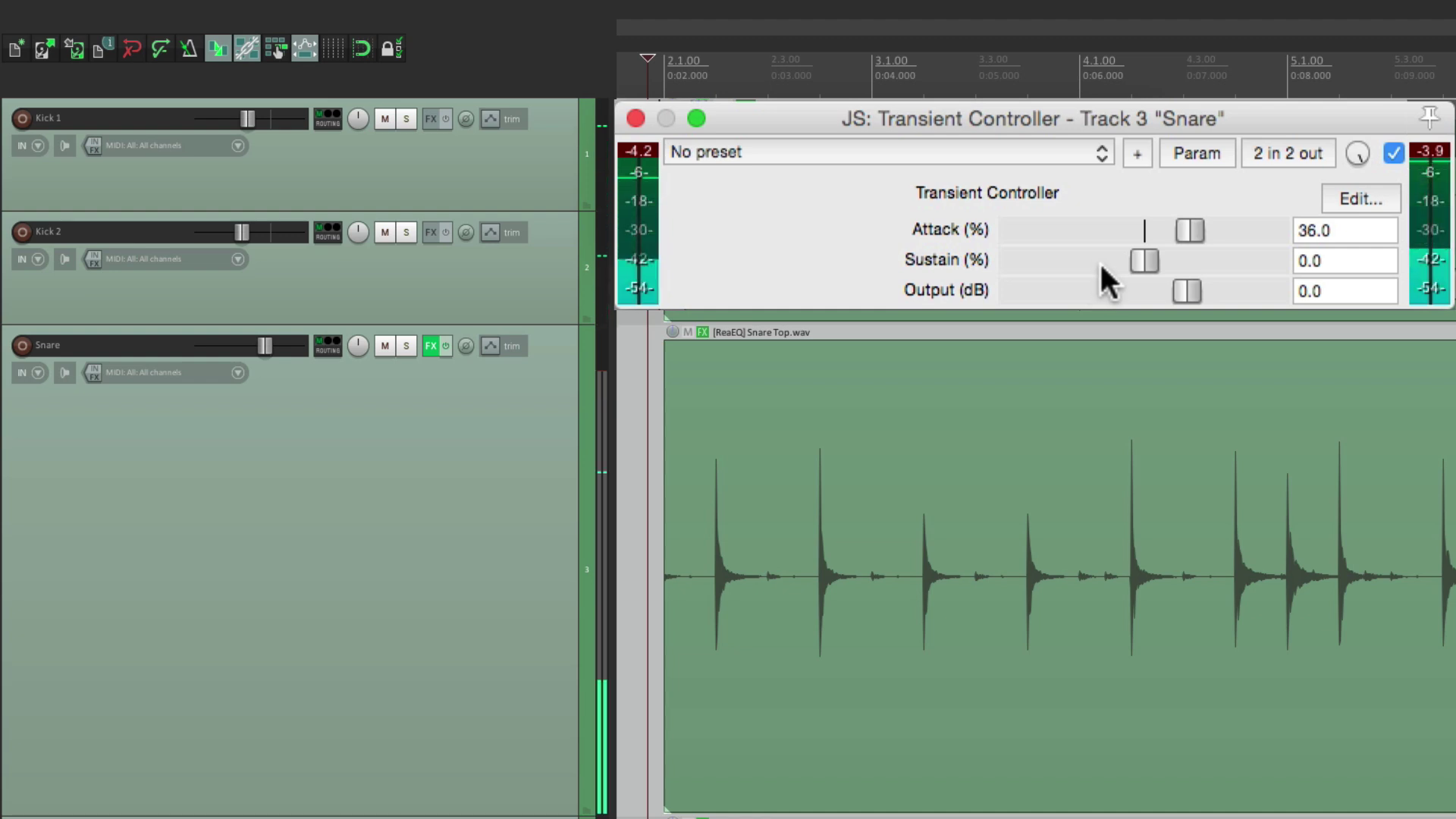
- Play the snare with its Transient Controller bypassed, then re-enabled at Attack 36%
{"action": "left_click", "coordinate": [446, 347]}
{"action": "key", "text": "space"}
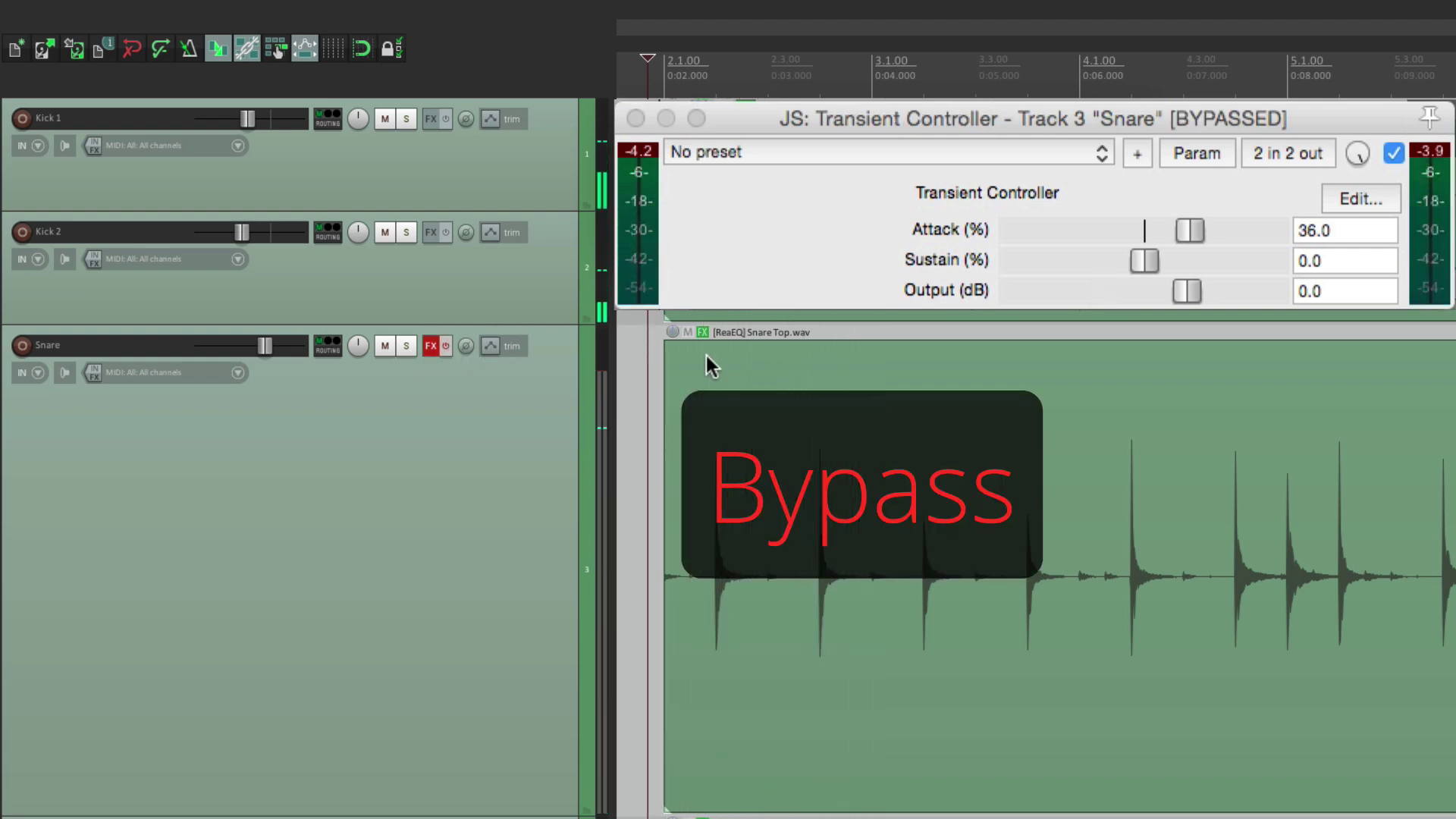
{"action": "left_click", "coordinate": [447, 348]}
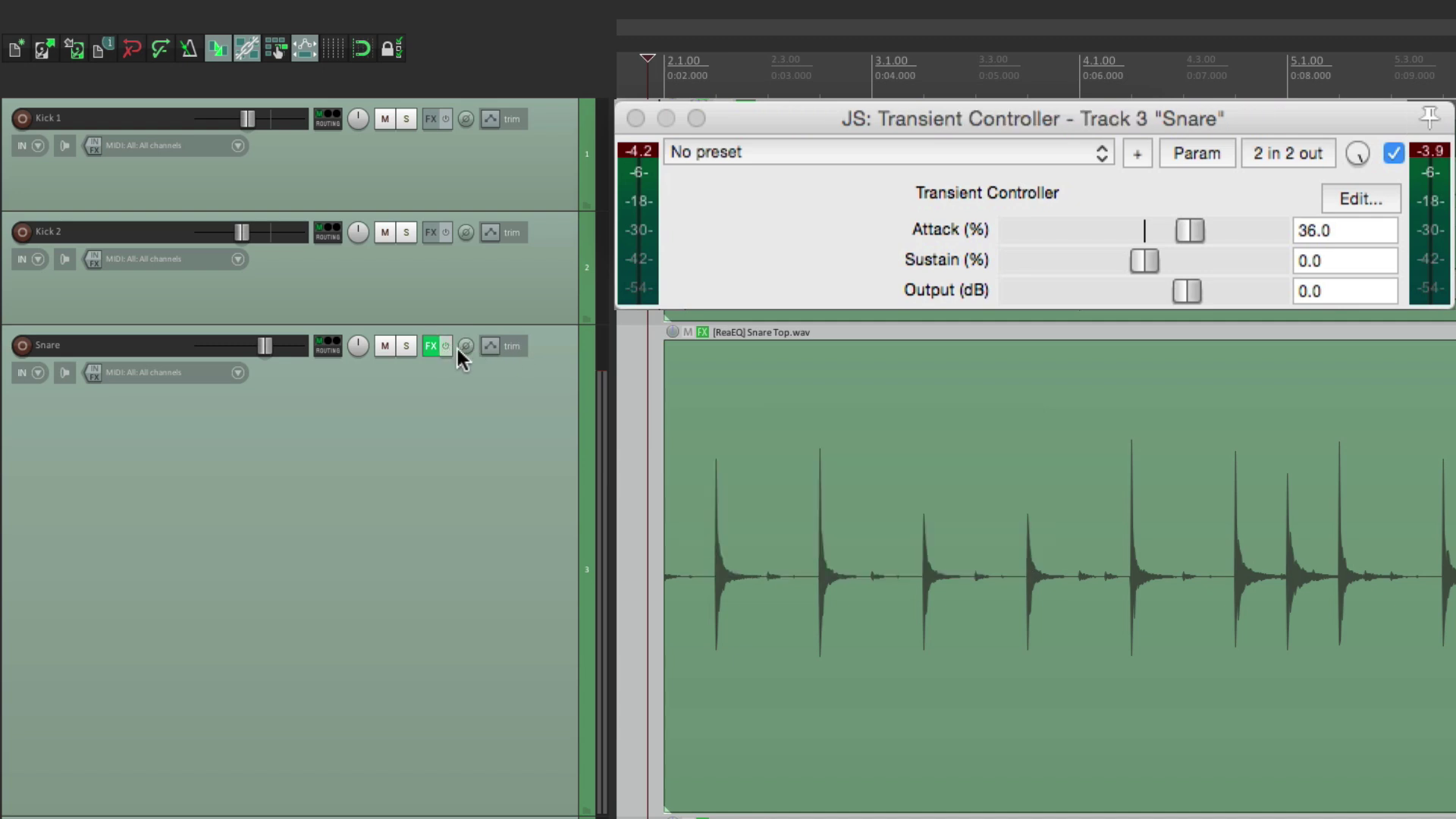
{"action": "key", "text": "space"}
- Close the snare plugin window and enlarge the Room track
{"action": "left_click", "coordinate": [635, 117]}
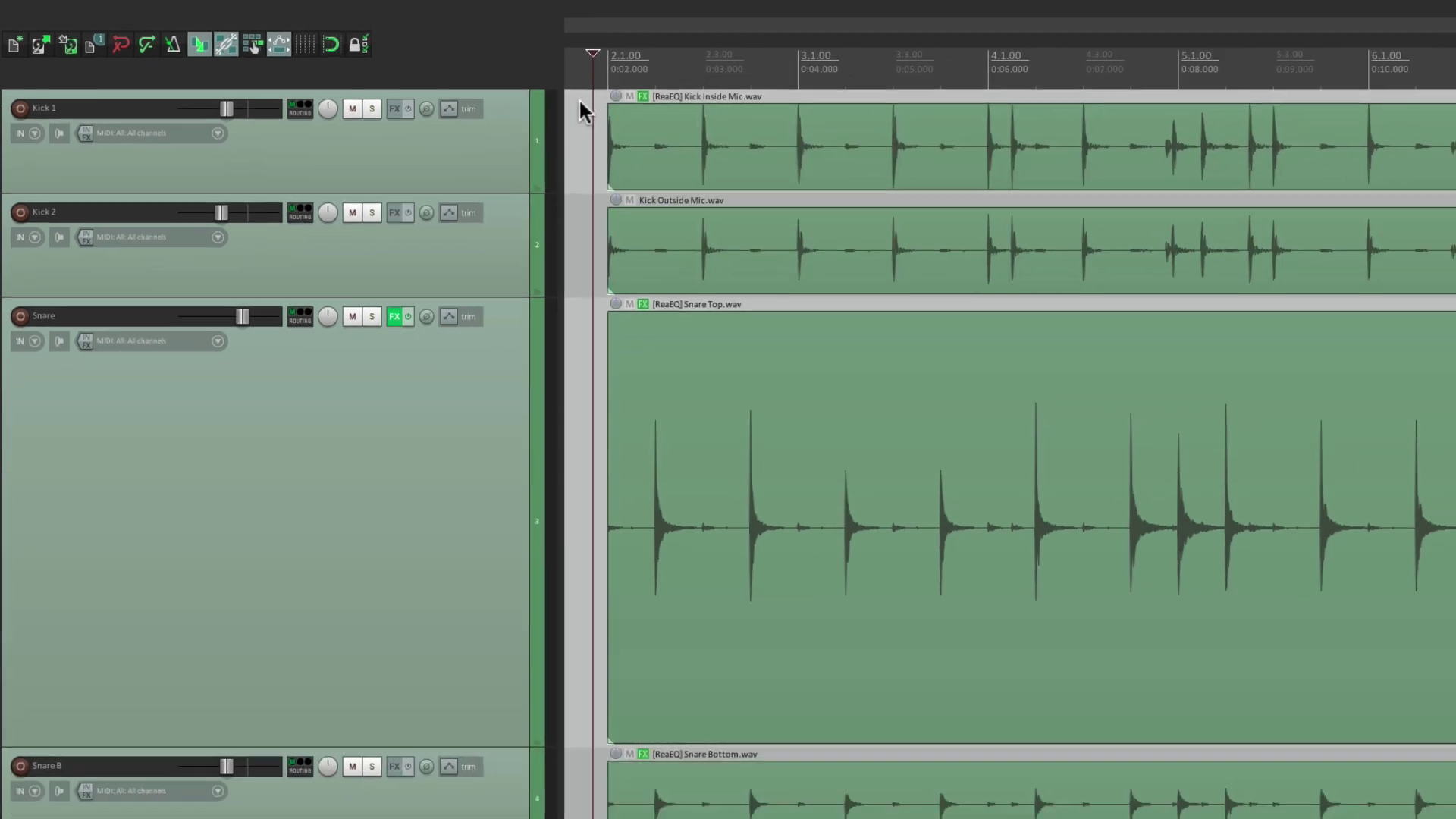
{"action": "left_click_drag", "start_coordinate": [436, 513], "coordinate": [475, 368]}
{"action": "scroll", "coordinate": [647, 512], "scroll_direction": "down", "scroll_amount": 5}
{"action": "left_click_drag", "start_coordinate": [489, 446], "coordinate": [456, 718]}
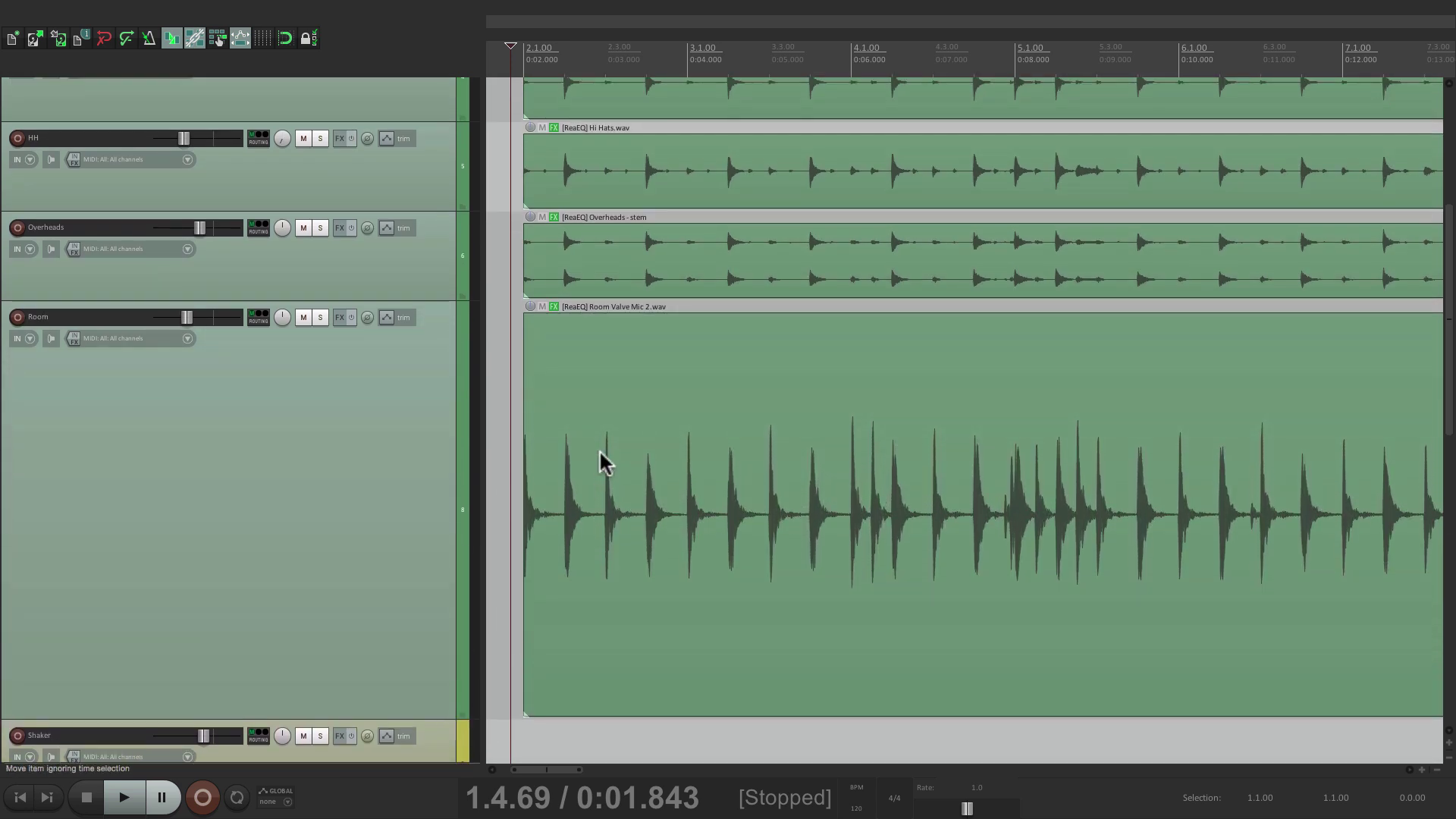
- Raise the soloed Room track's volume to about -5.9 dB, then audition the full mix
{"action": "left_click", "coordinate": [320, 317]}
{"action": "key", "text": "space"}
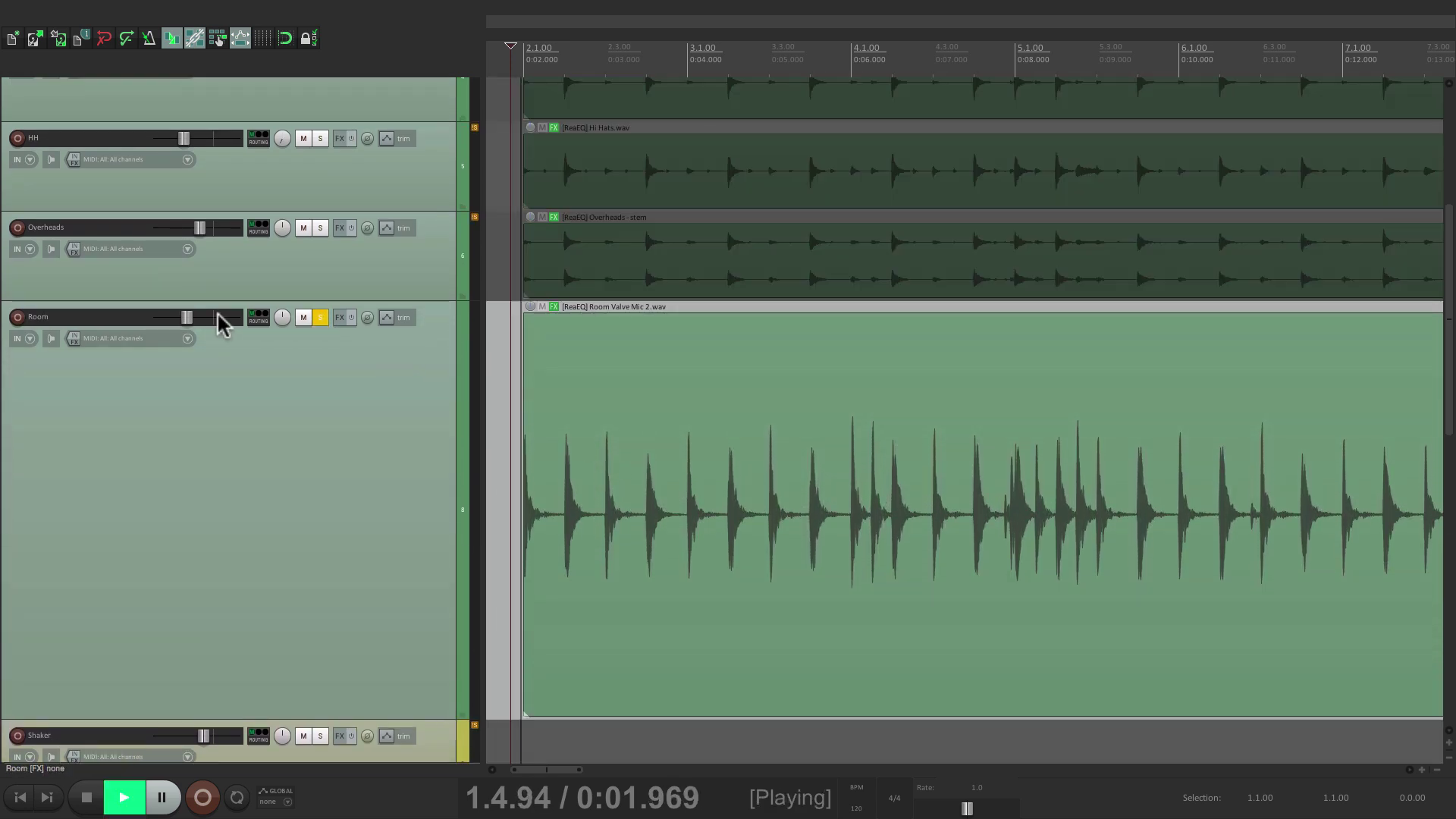
{"action": "left_click_drag", "start_coordinate": [188, 319], "coordinate": [204, 322]}
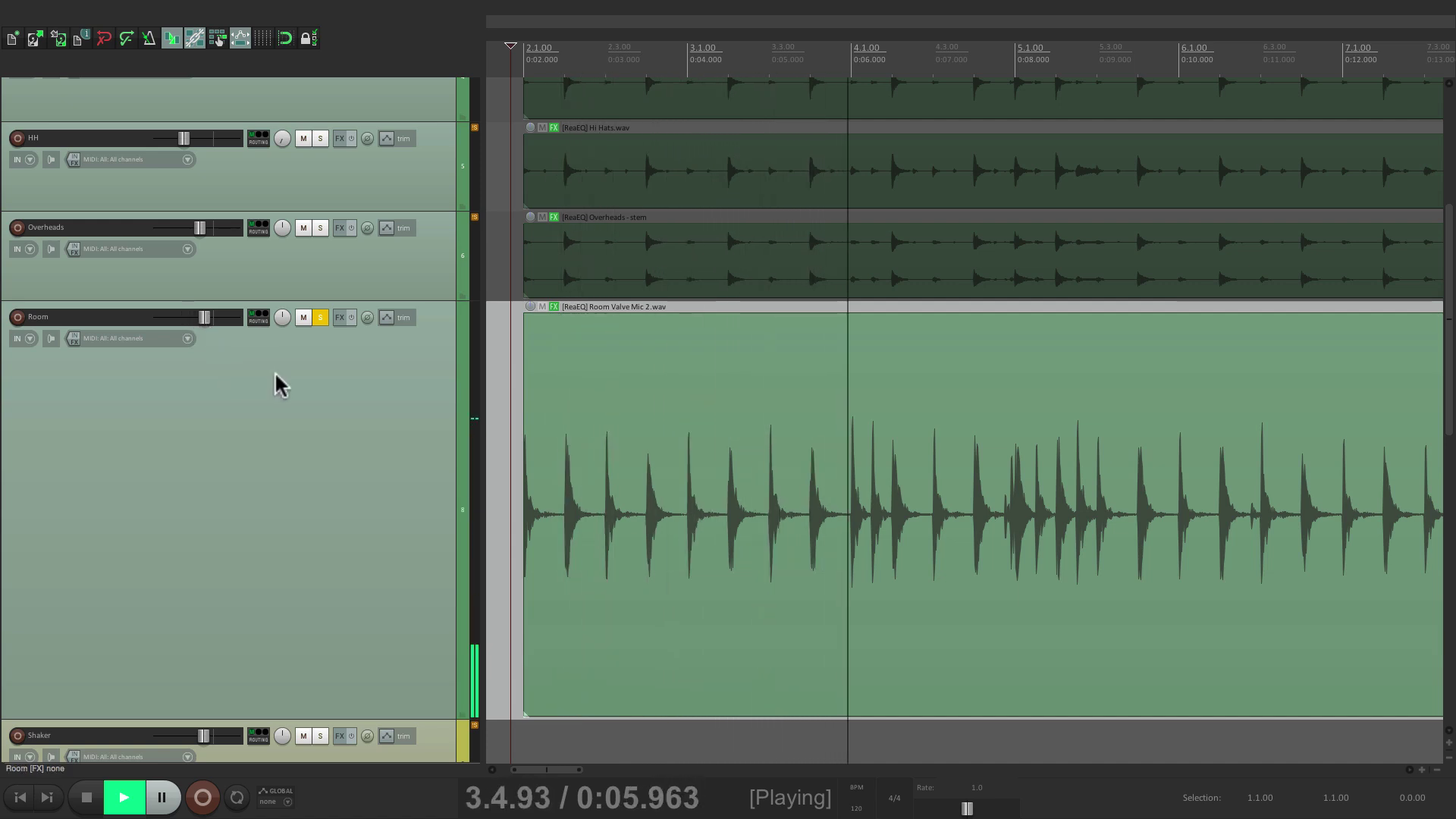
{"action": "key", "text": "space"}
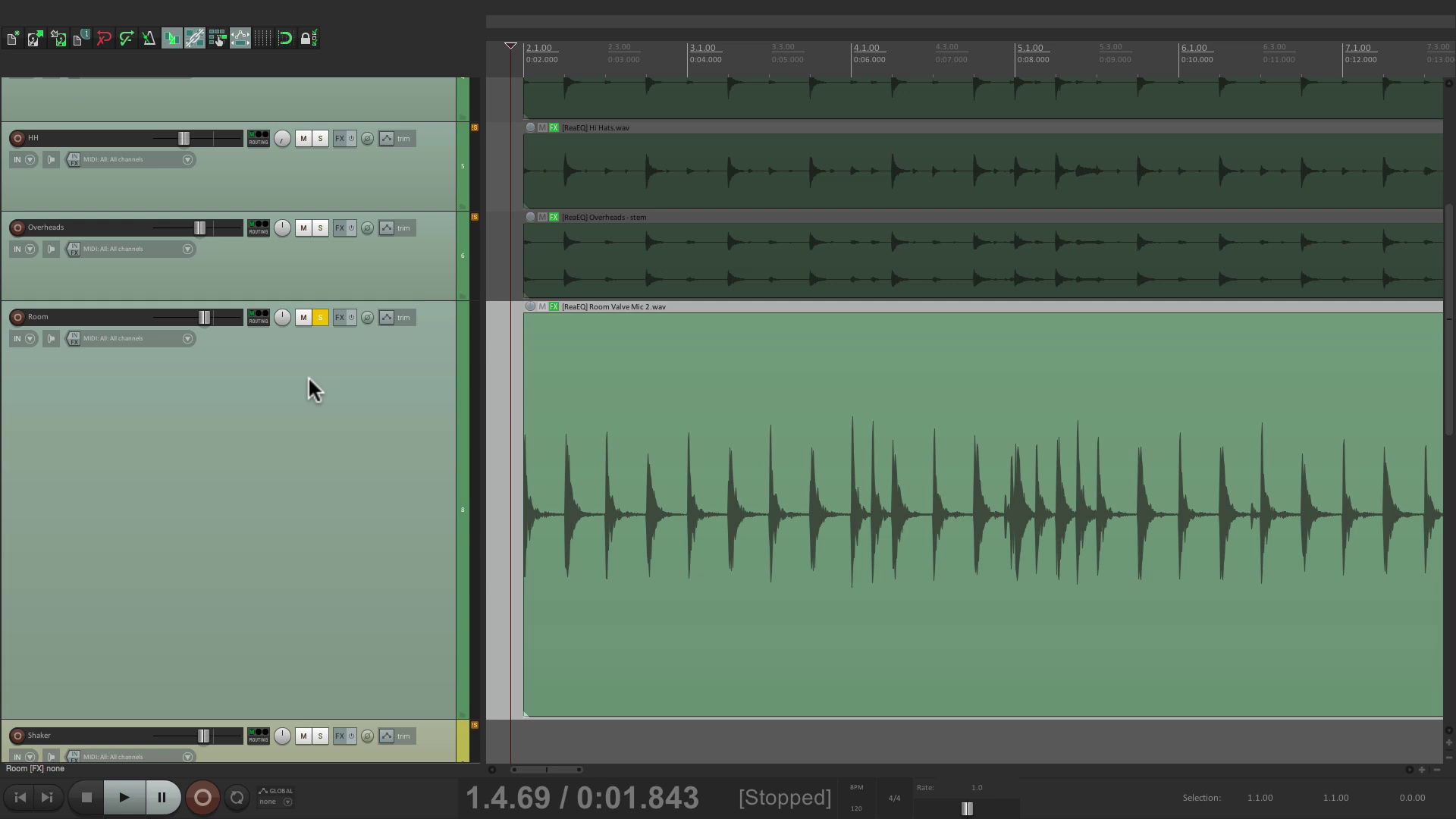
{"action": "left_click", "coordinate": [320, 317]}
{"action": "key", "text": "space"}
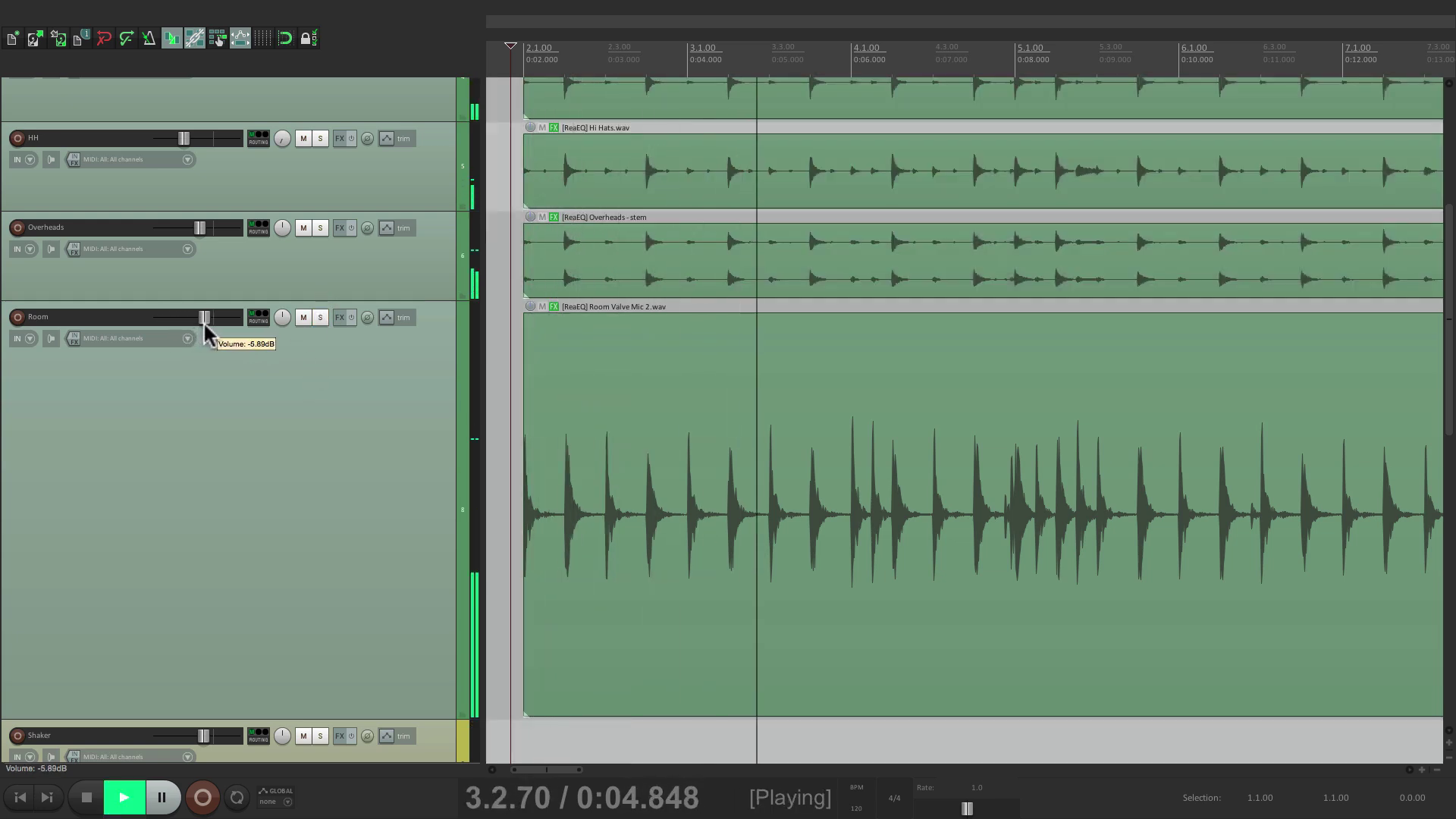
{"action": "key", "text": "space"}
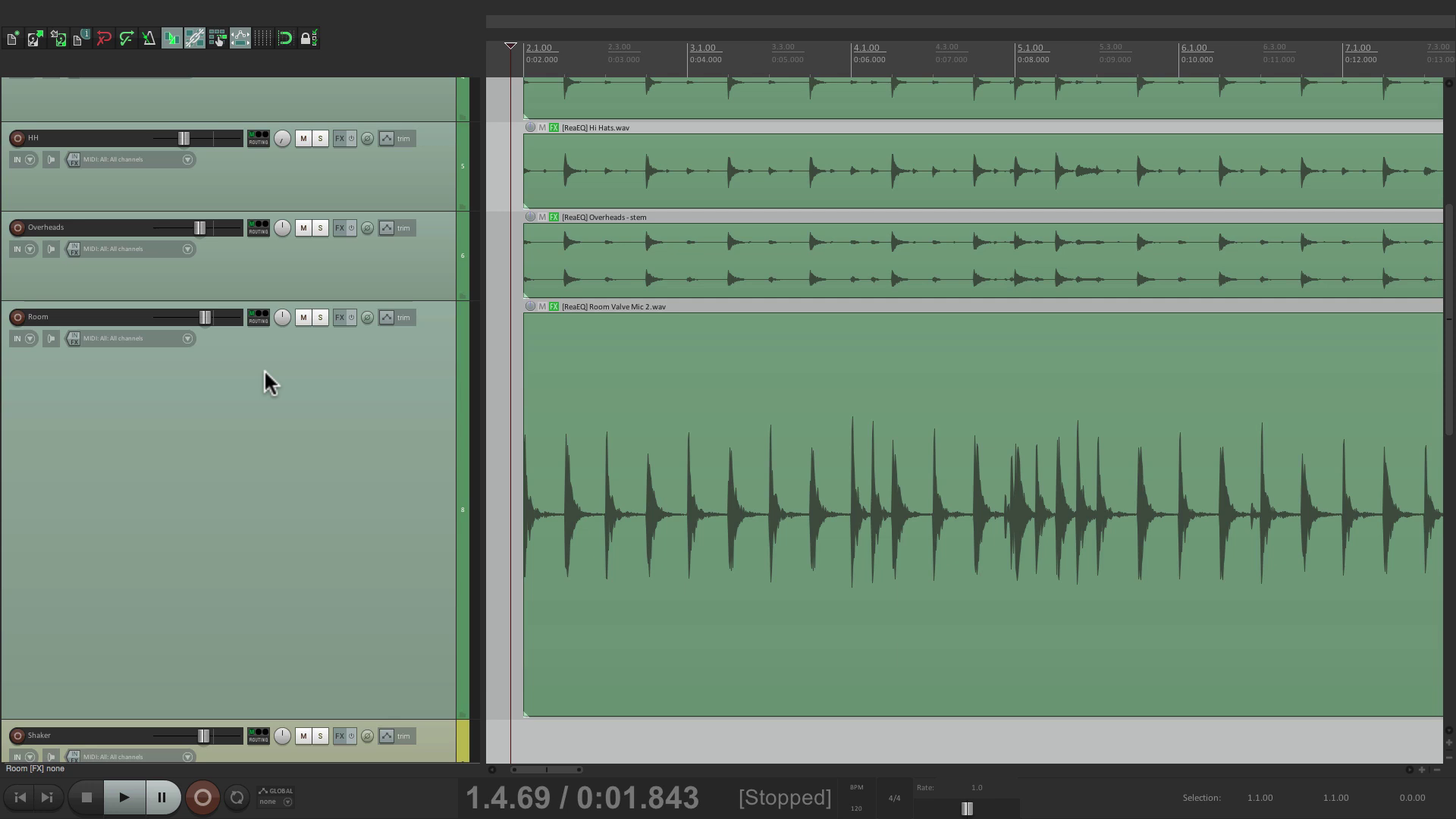
- Add JS: Transient Controller to Room with Attack -97% and Sustain 63%
{"action": "left_click", "coordinate": [338, 317]}
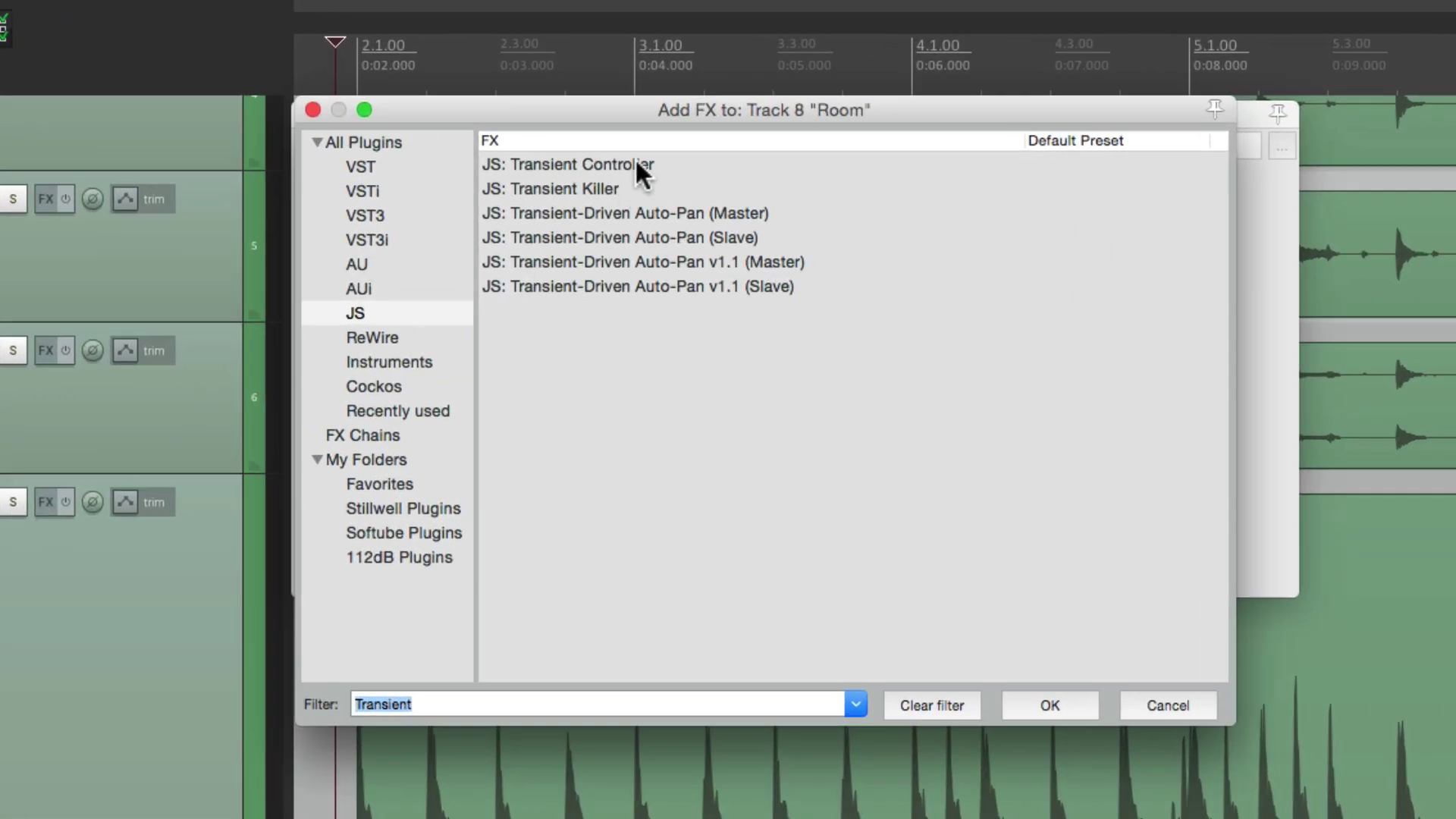
{"action": "double_click", "coordinate": [635, 162]}
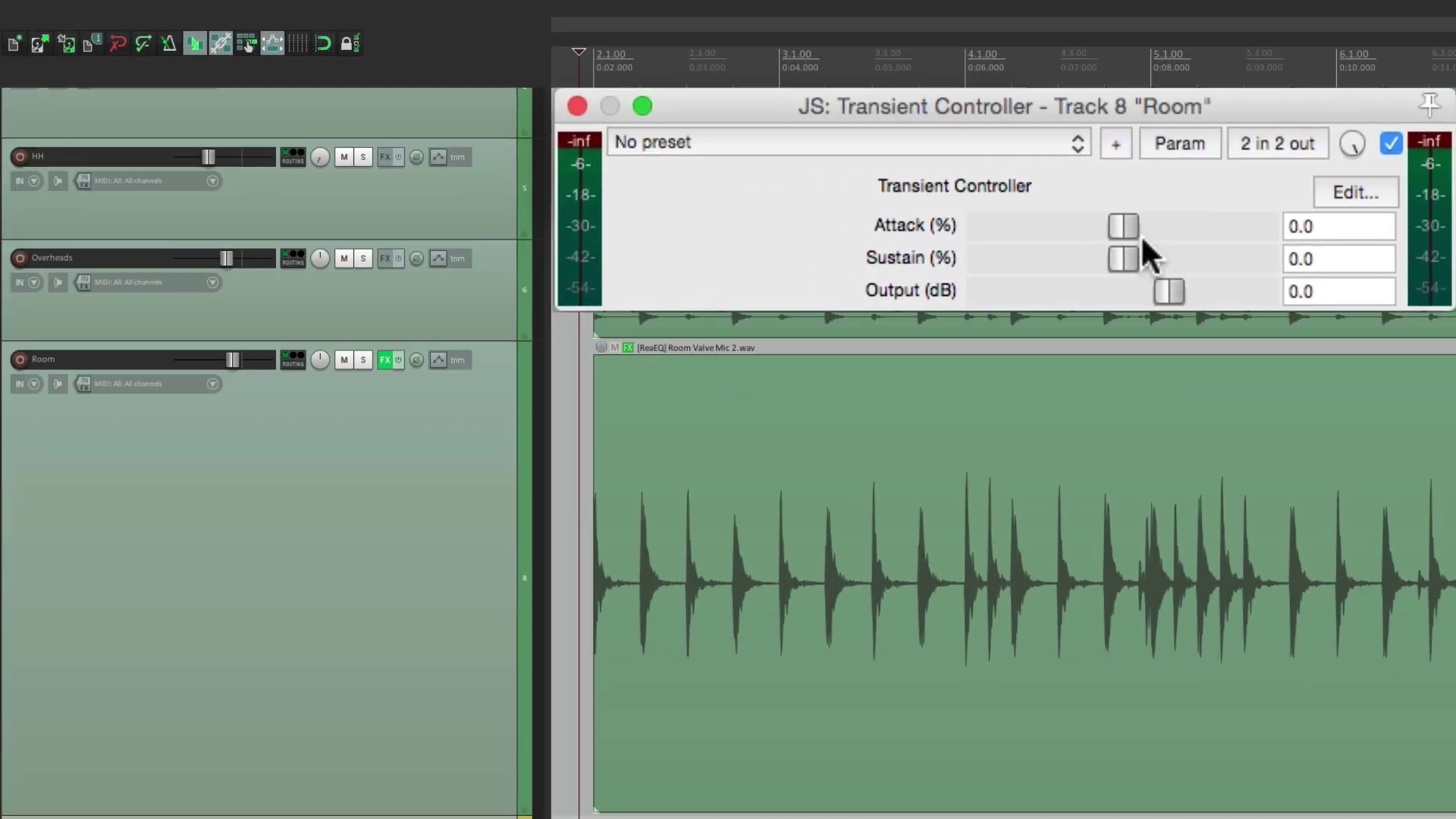
{"action": "left_click", "coordinate": [364, 359]}
{"action": "key", "text": "space"}
{"action": "left_click_drag", "start_coordinate": [1121, 226], "coordinate": [985, 230]}
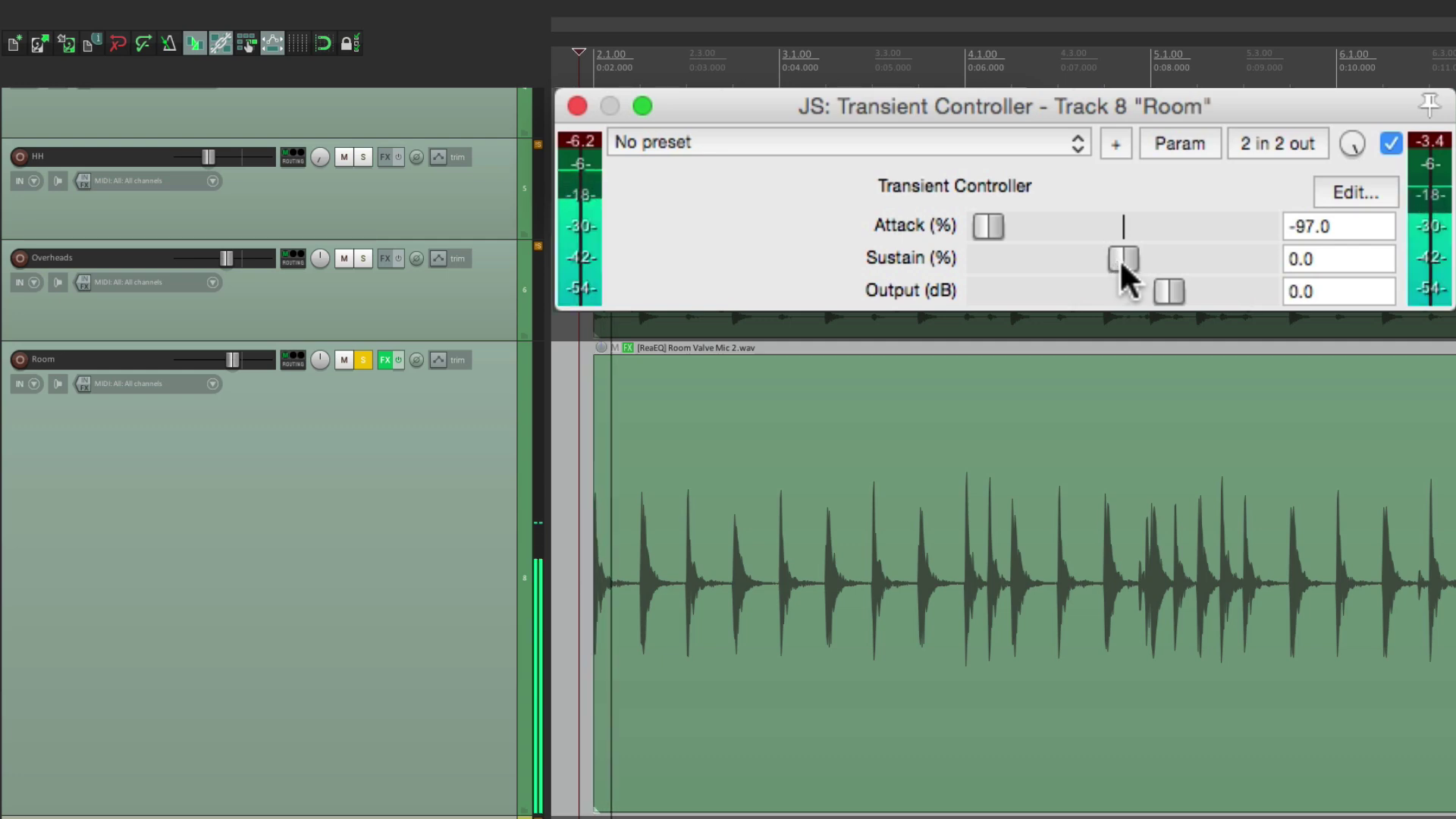
{"action": "left_click_drag", "start_coordinate": [1119, 261], "coordinate": [1208, 257]}
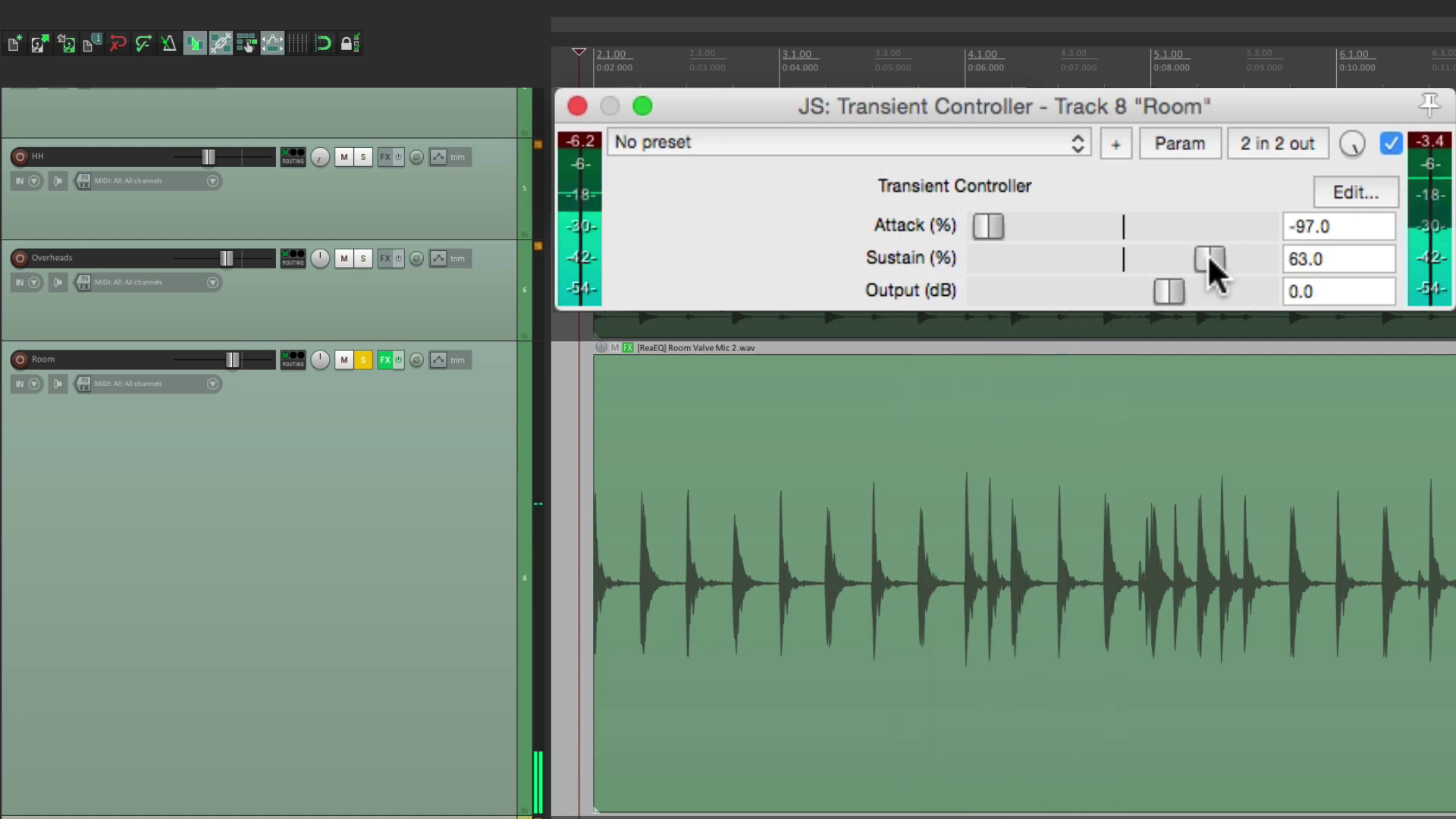
- A/B the soloed Room Transient Controller bypassed and active
{"action": "left_click", "coordinate": [398, 360]}
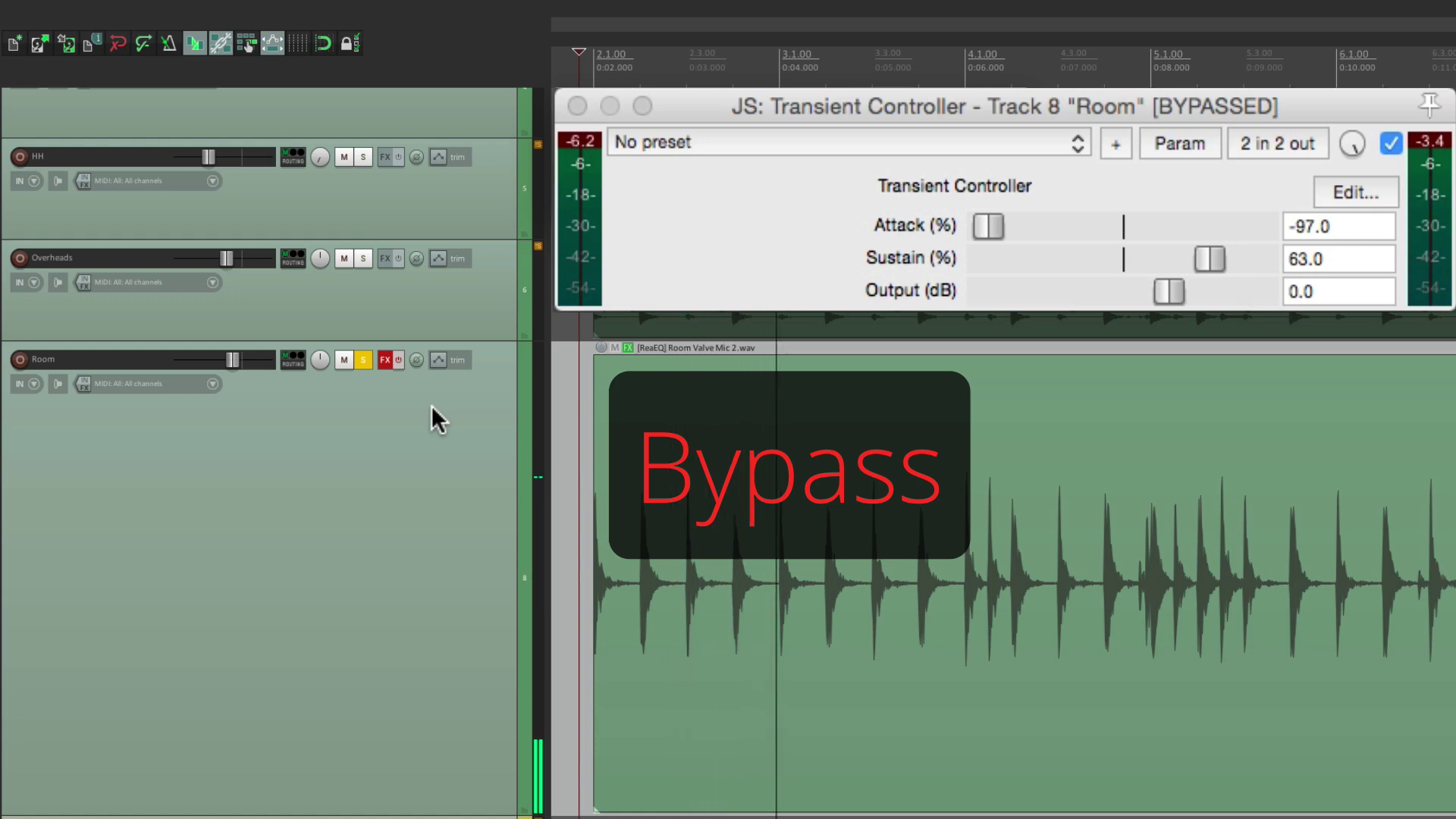
{"action": "left_click", "coordinate": [398, 360]}
{"action": "key", "text": "space"}
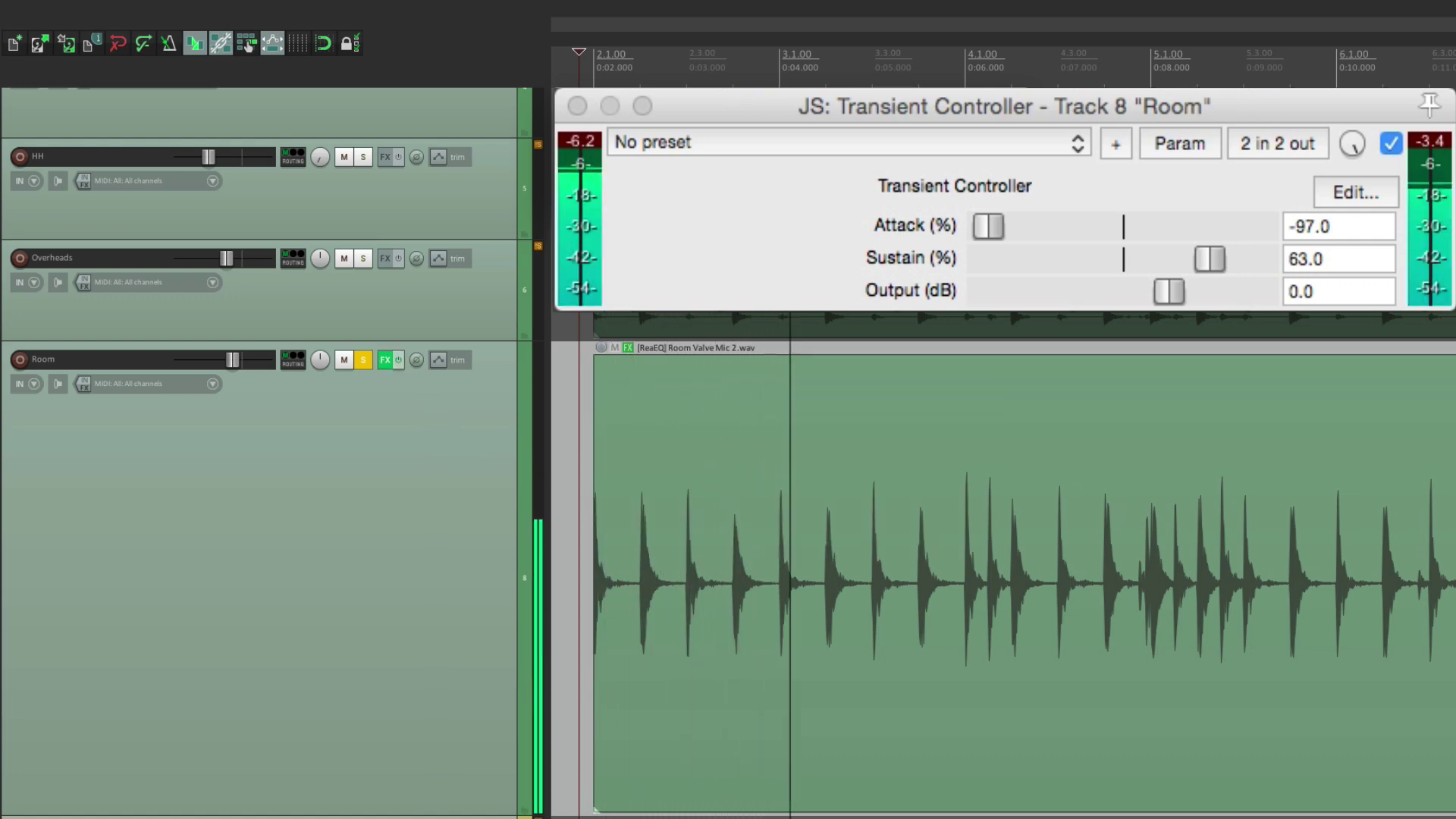
{"action": "key", "text": "space"}
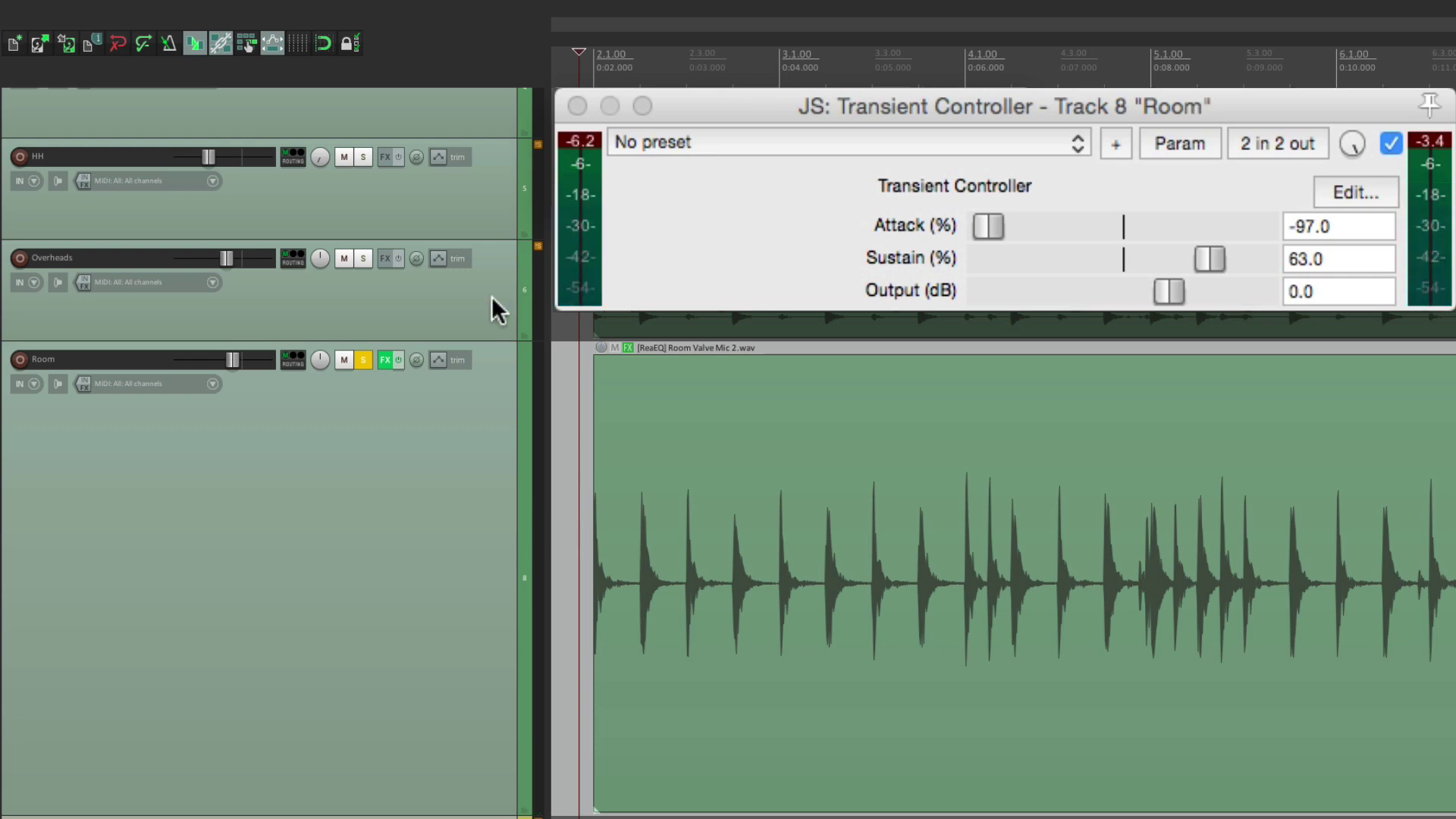
- Unsolo Room, nudge its Sustain to 64%, and adjust the Room volume fader
{"action": "left_click", "coordinate": [366, 355]}
{"action": "key", "text": "space"}
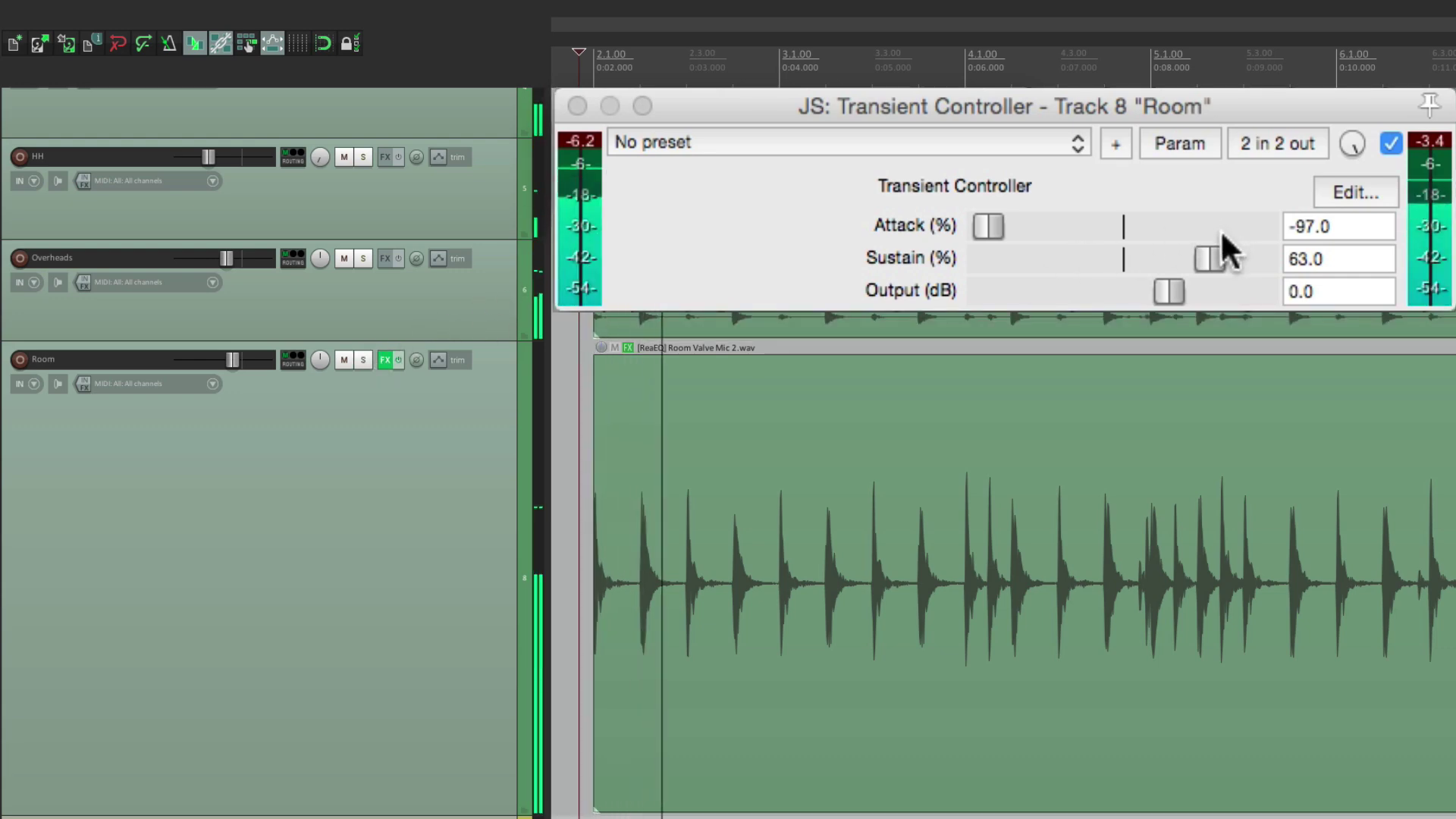
{"action": "left_click_drag", "start_coordinate": [1204, 257], "coordinate": [1206, 258]}
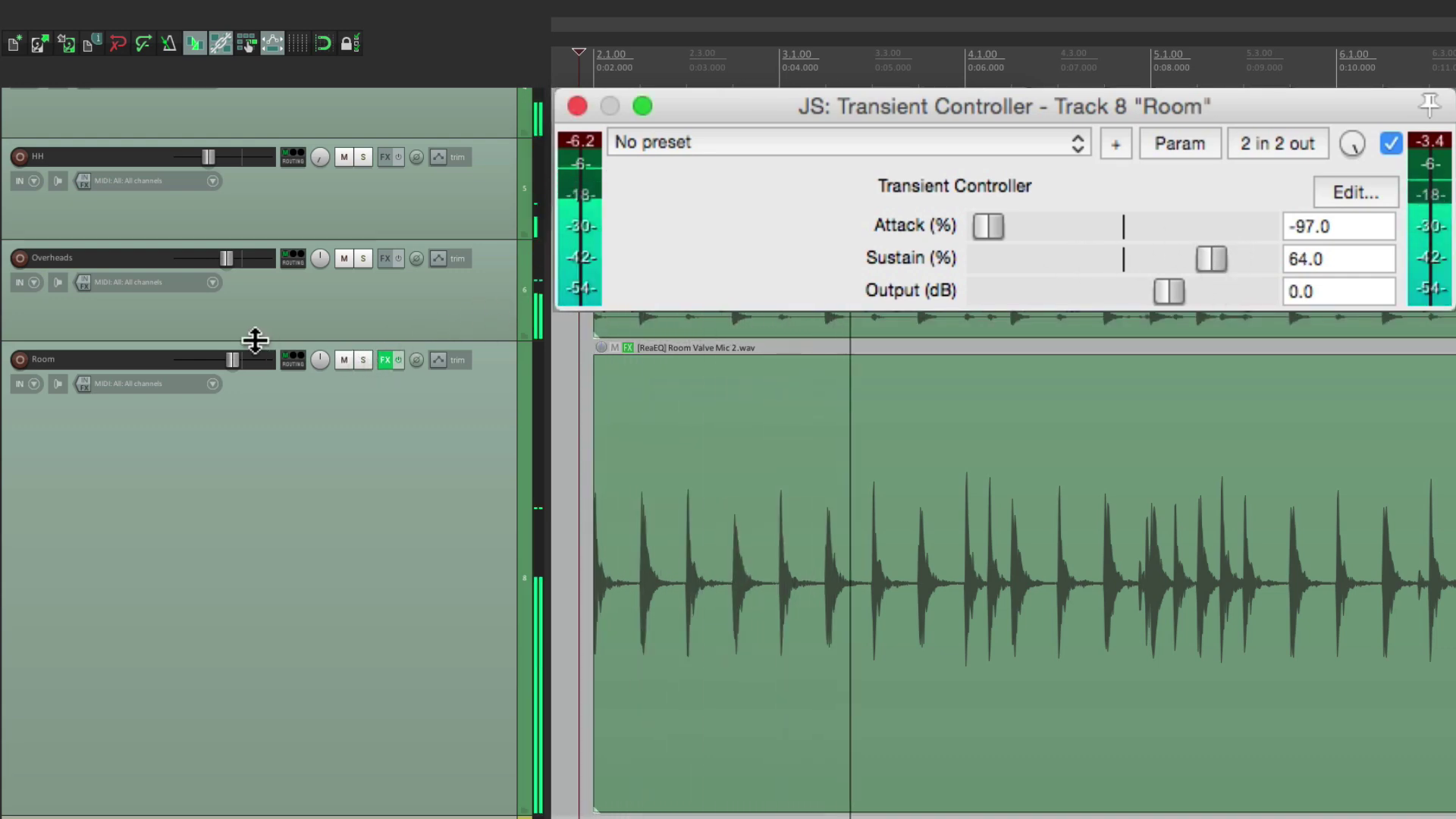
{"action": "mouse_move", "coordinate": [238, 359]}
{"action": "left_mouse_down"}
{"action": "mouse_move", "coordinate": [191, 360]}
{"action": "mouse_move", "coordinate": [238, 358]}
{"action": "left_mouse_up"}
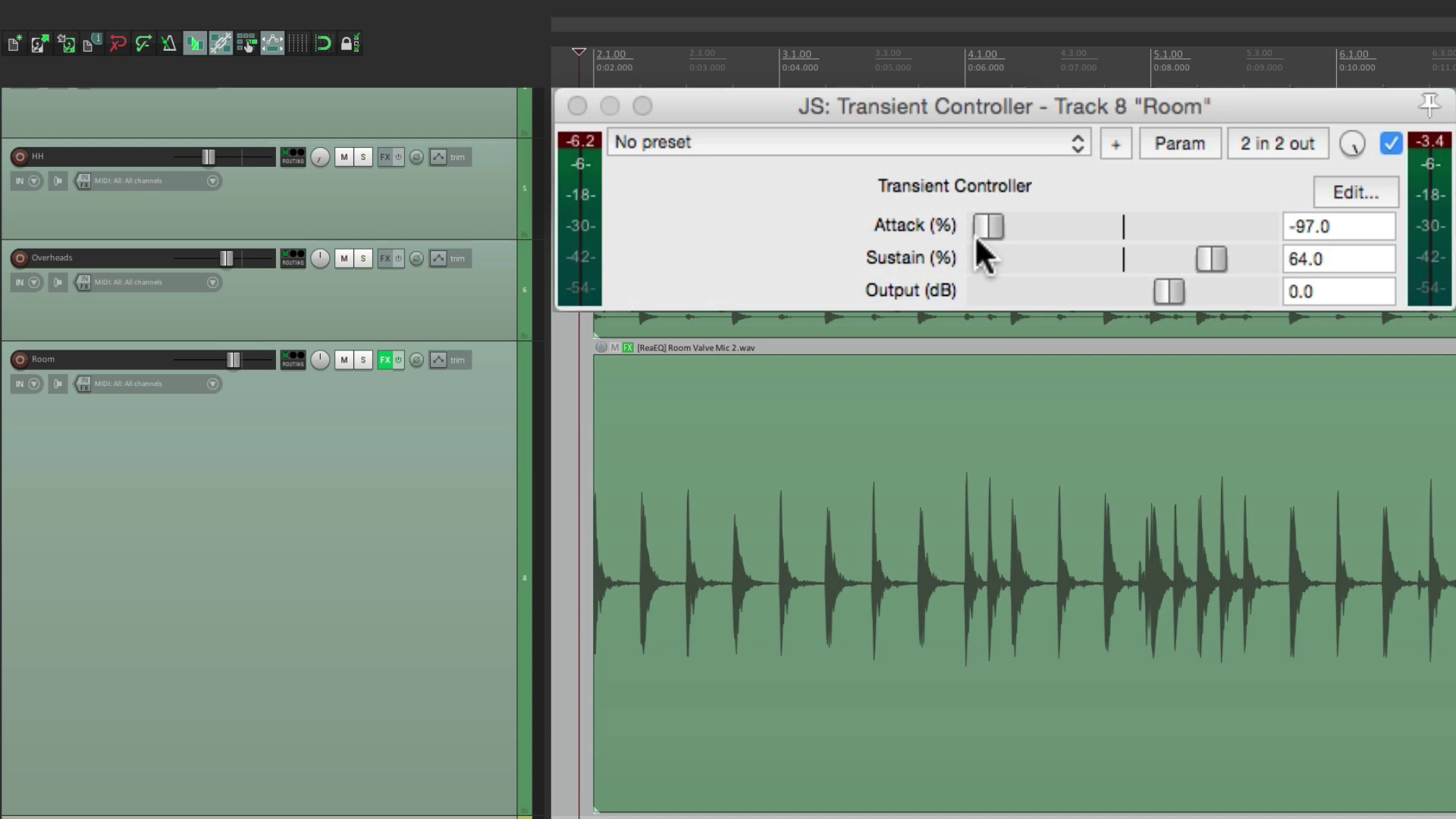
- Bypass the Room effects and lower Room volume to about -16.7 dB during playback
{"action": "left_click", "coordinate": [398, 359]}
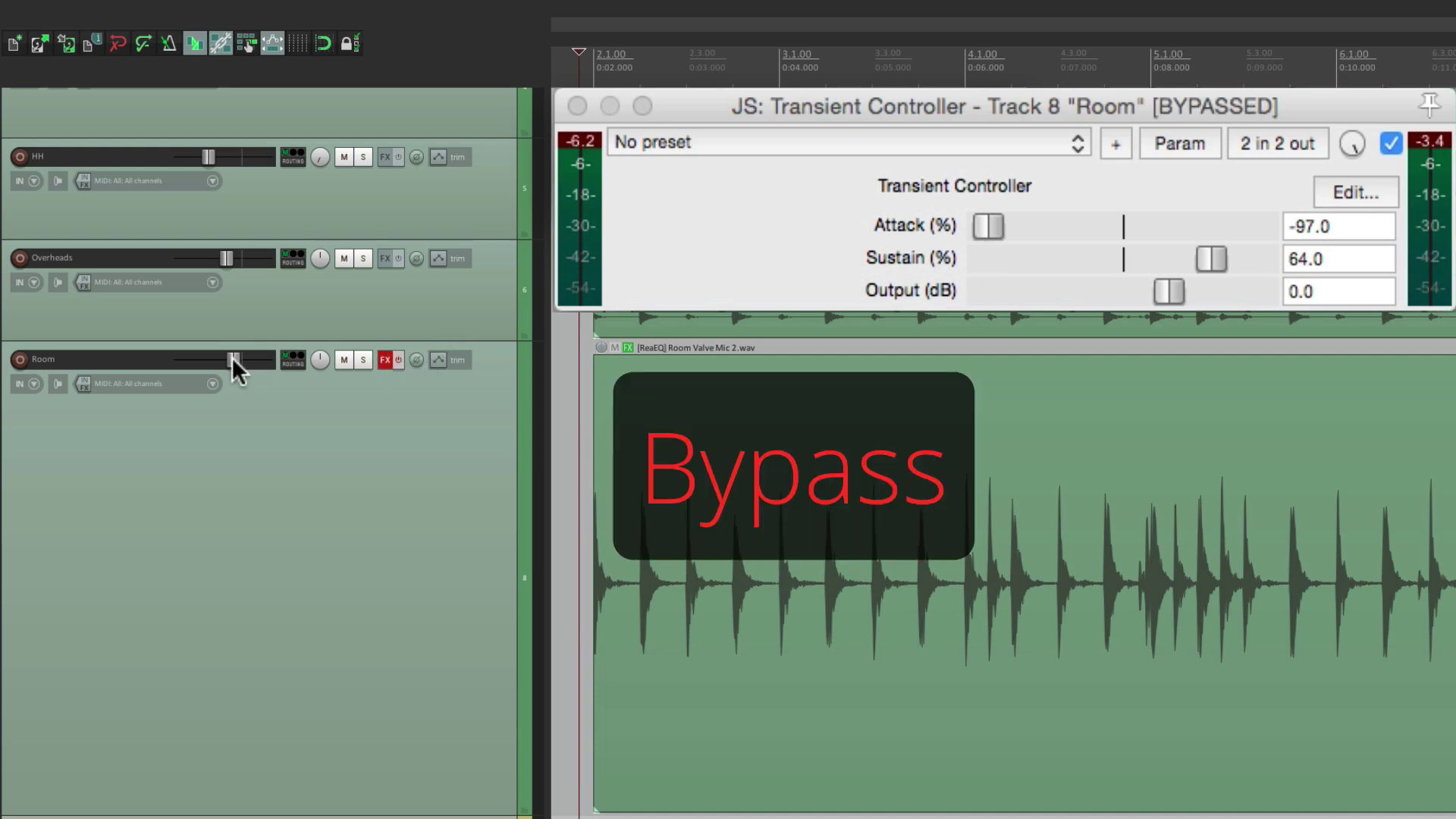
{"action": "mouse_move", "coordinate": [232, 357]}
{"action": "key", "text": "space"}
{"action": "mouse_move", "coordinate": [232, 357]}
{"action": "left_mouse_down"}
{"action": "mouse_move", "coordinate": [185, 359]}
{"action": "mouse_move", "coordinate": [234, 358]}
{"action": "left_mouse_up"}
- Re-enable the Room effects and audition Room volumes between -10 and -33 dB
{"action": "left_click", "coordinate": [397, 359]}
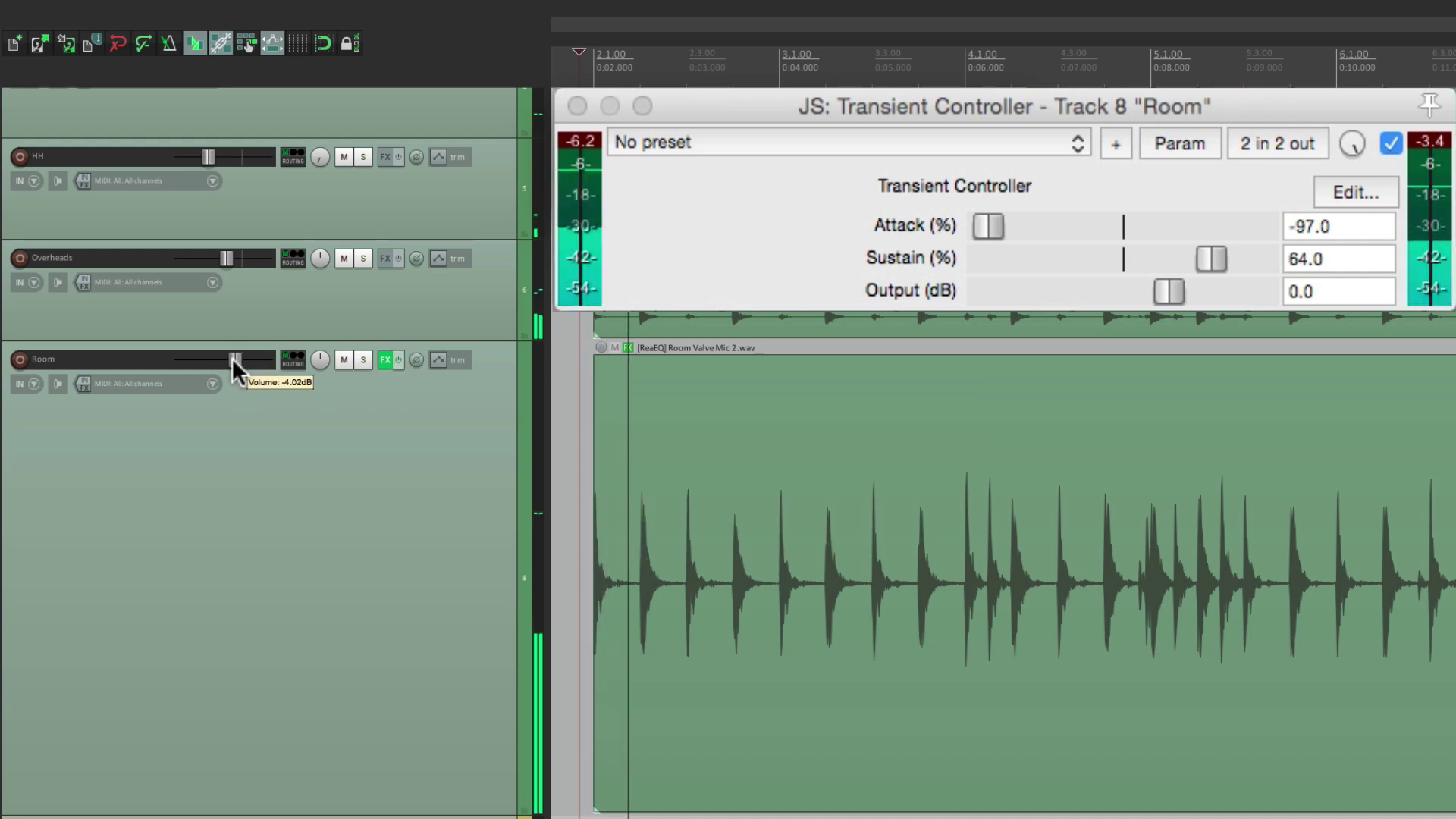
{"action": "mouse_move", "coordinate": [232, 357]}
{"action": "left_mouse_down"}
{"action": "mouse_move", "coordinate": [185, 359]}
{"action": "mouse_move", "coordinate": [228, 357]}
{"action": "left_mouse_up"}
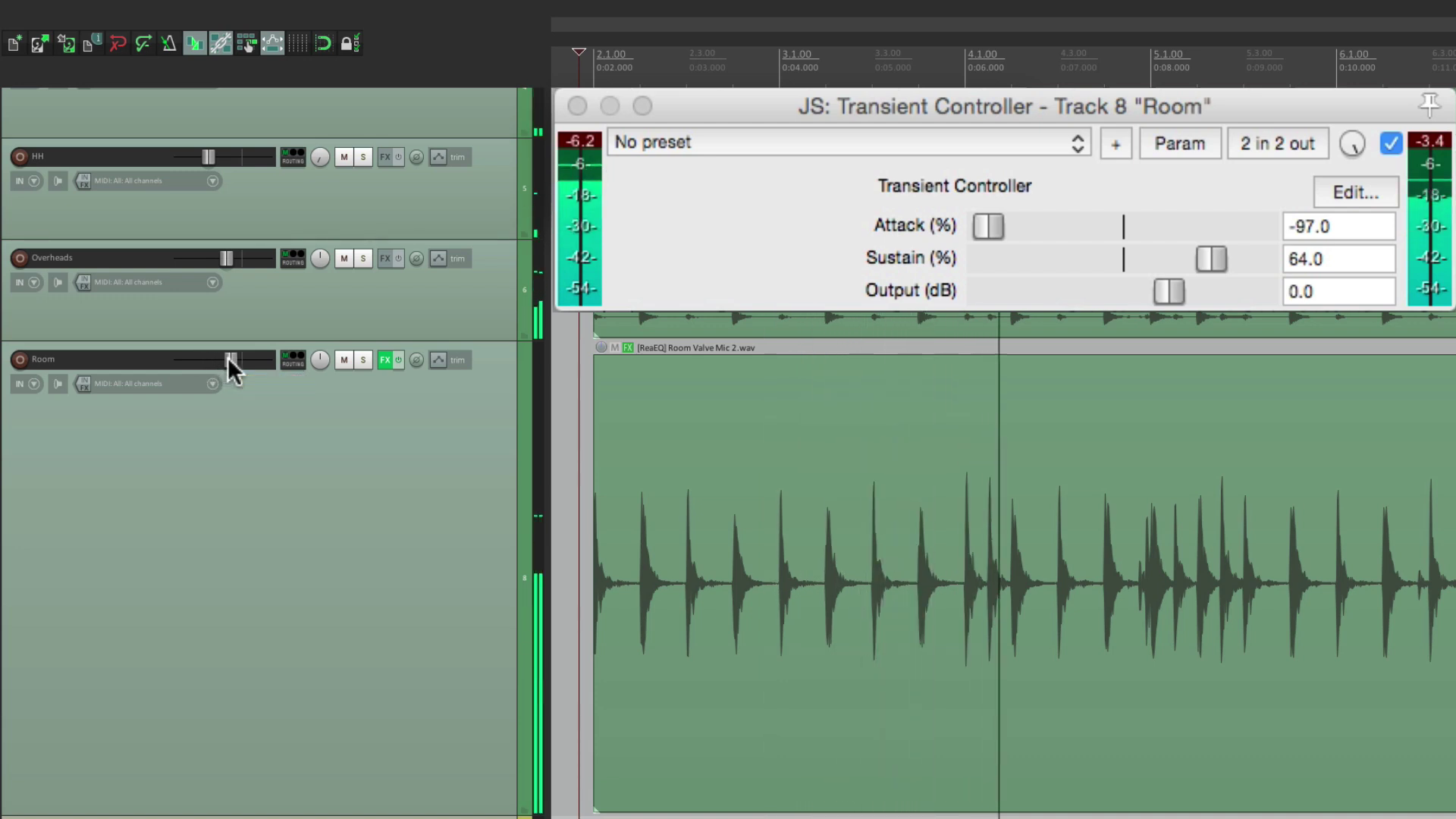
{"action": "key", "text": "space"}
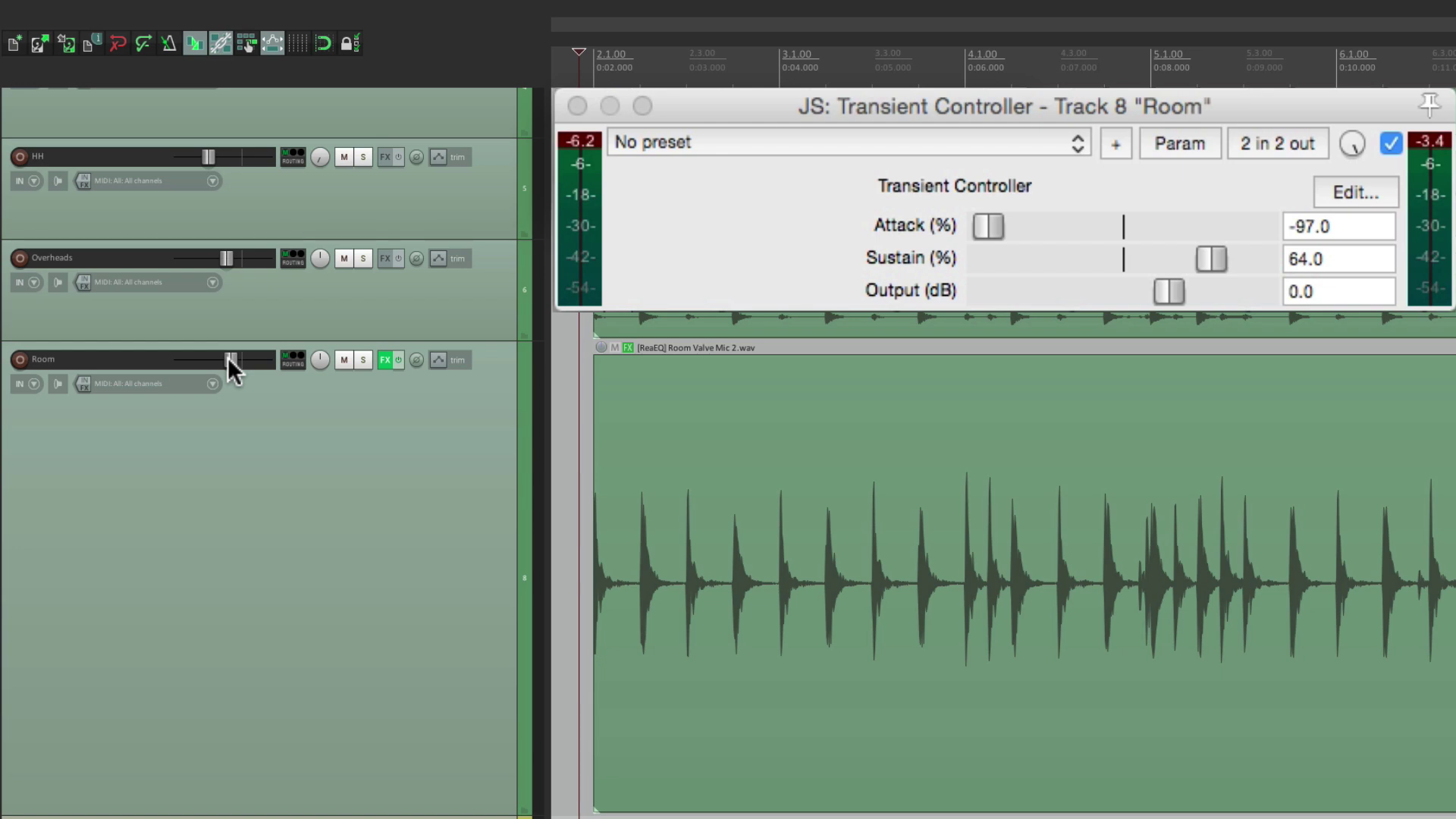
{"action": "key", "text": "space"}
{"action": "mouse_move", "coordinate": [228, 358]}
{"action": "left_mouse_down"}
{"action": "mouse_move", "coordinate": [199, 359]}
{"action": "mouse_move", "coordinate": [228, 358]}
{"action": "left_mouse_up"}
{"action": "key", "text": "space"}
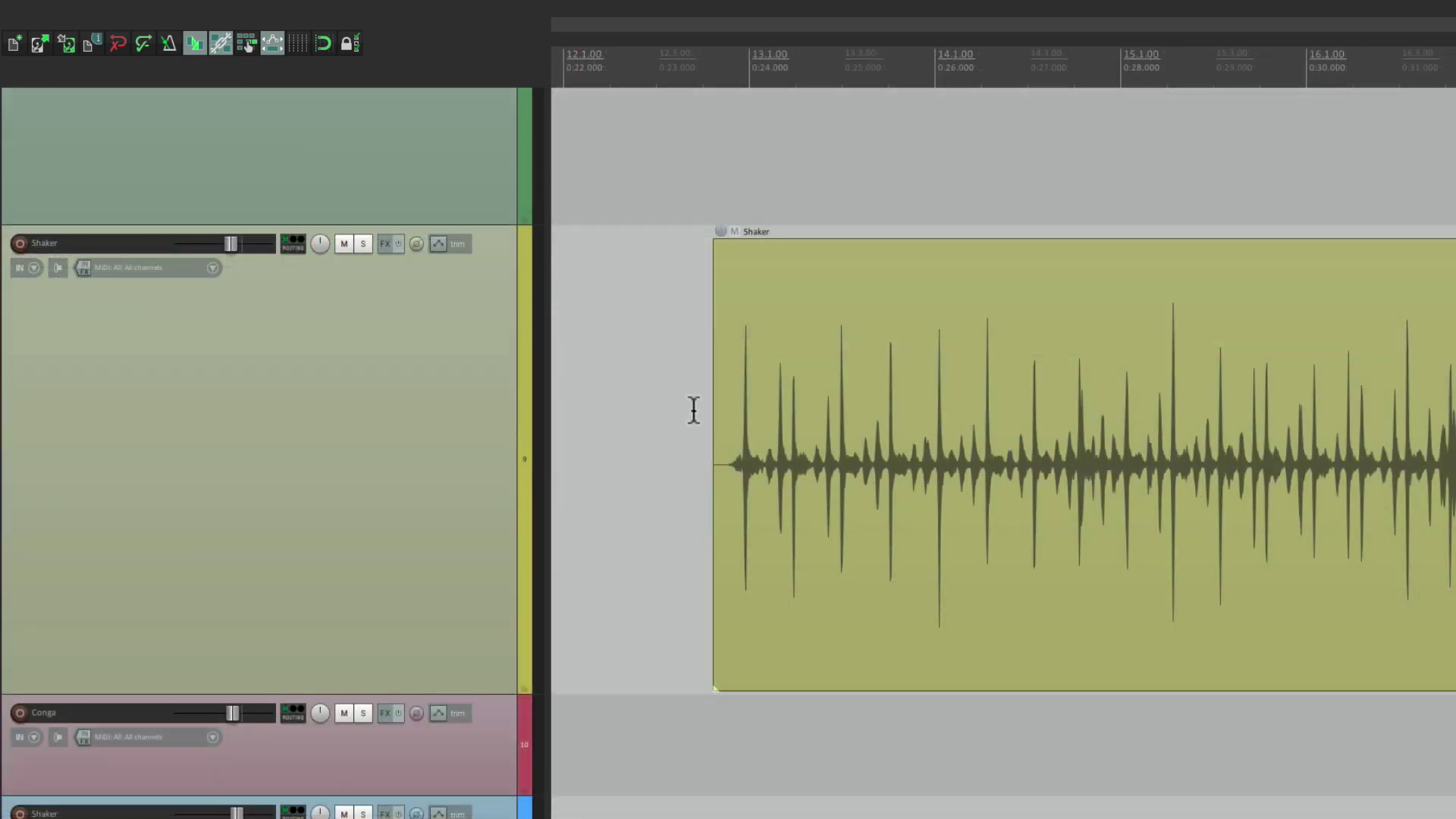
- Play the Shaker from just before its clip, then add JS: Transient Controller to it
{"action": "left_click", "coordinate": [693, 410]}
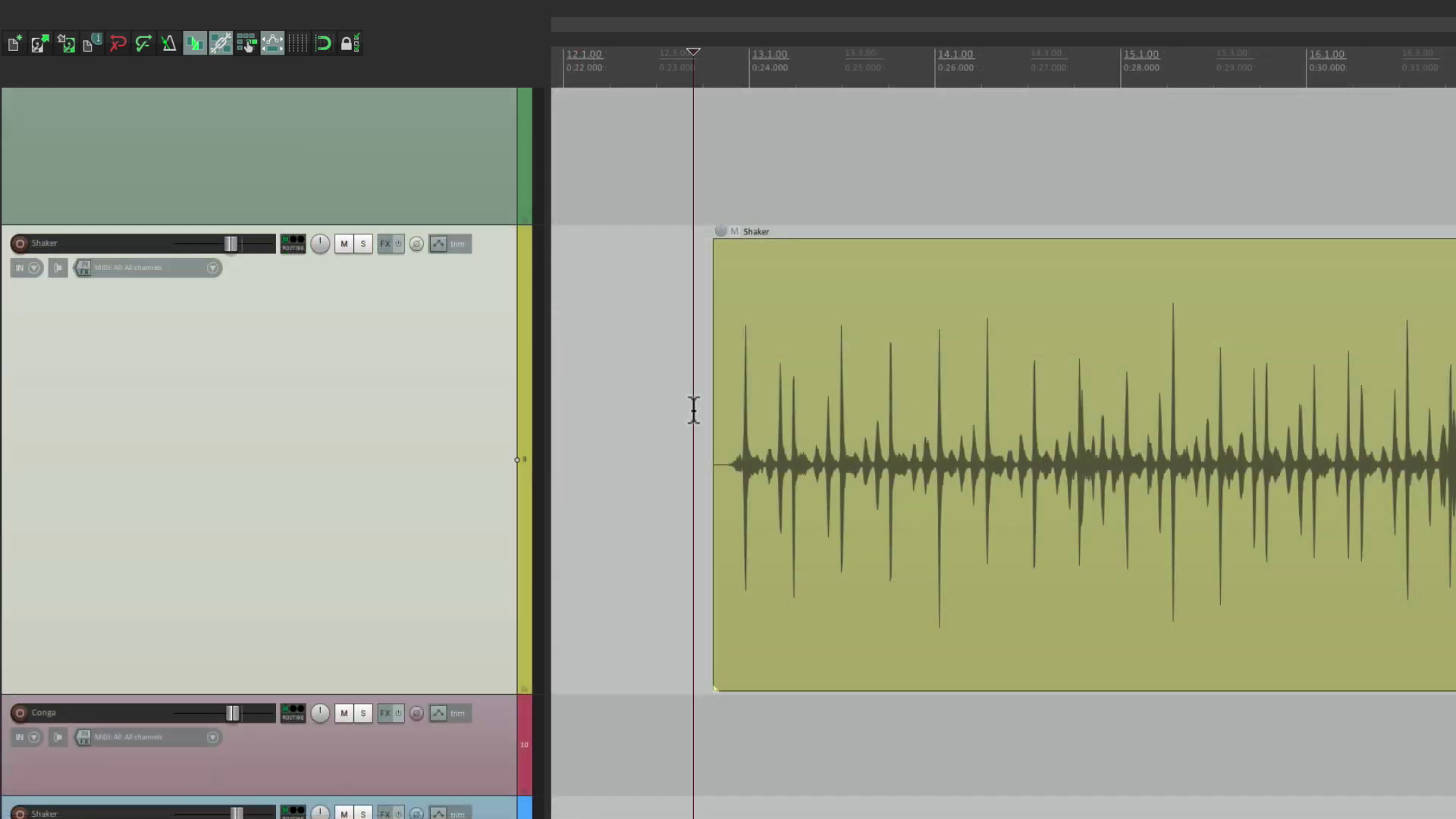
{"action": "key", "text": "space"}
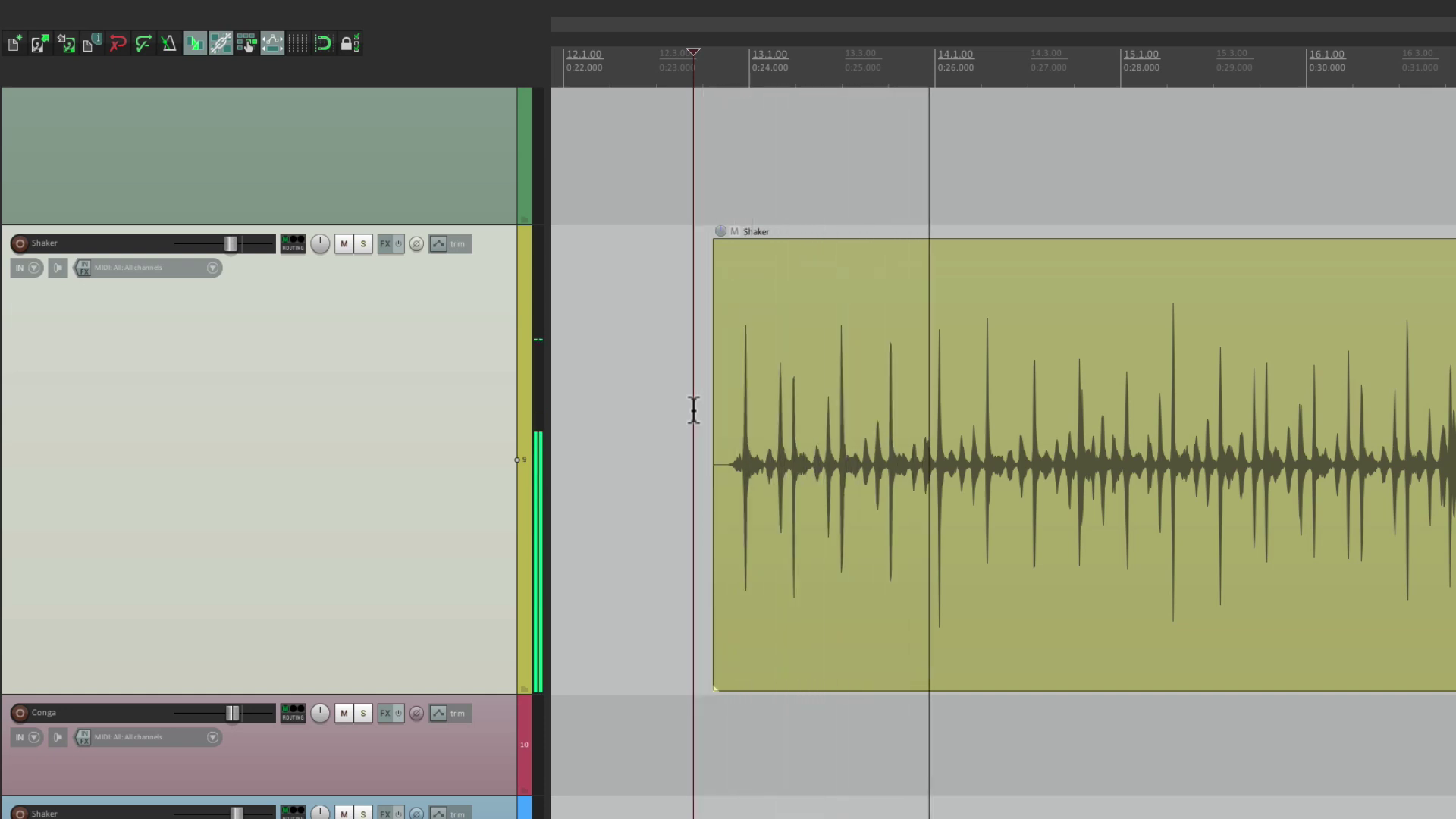
{"action": "key", "text": "space"}
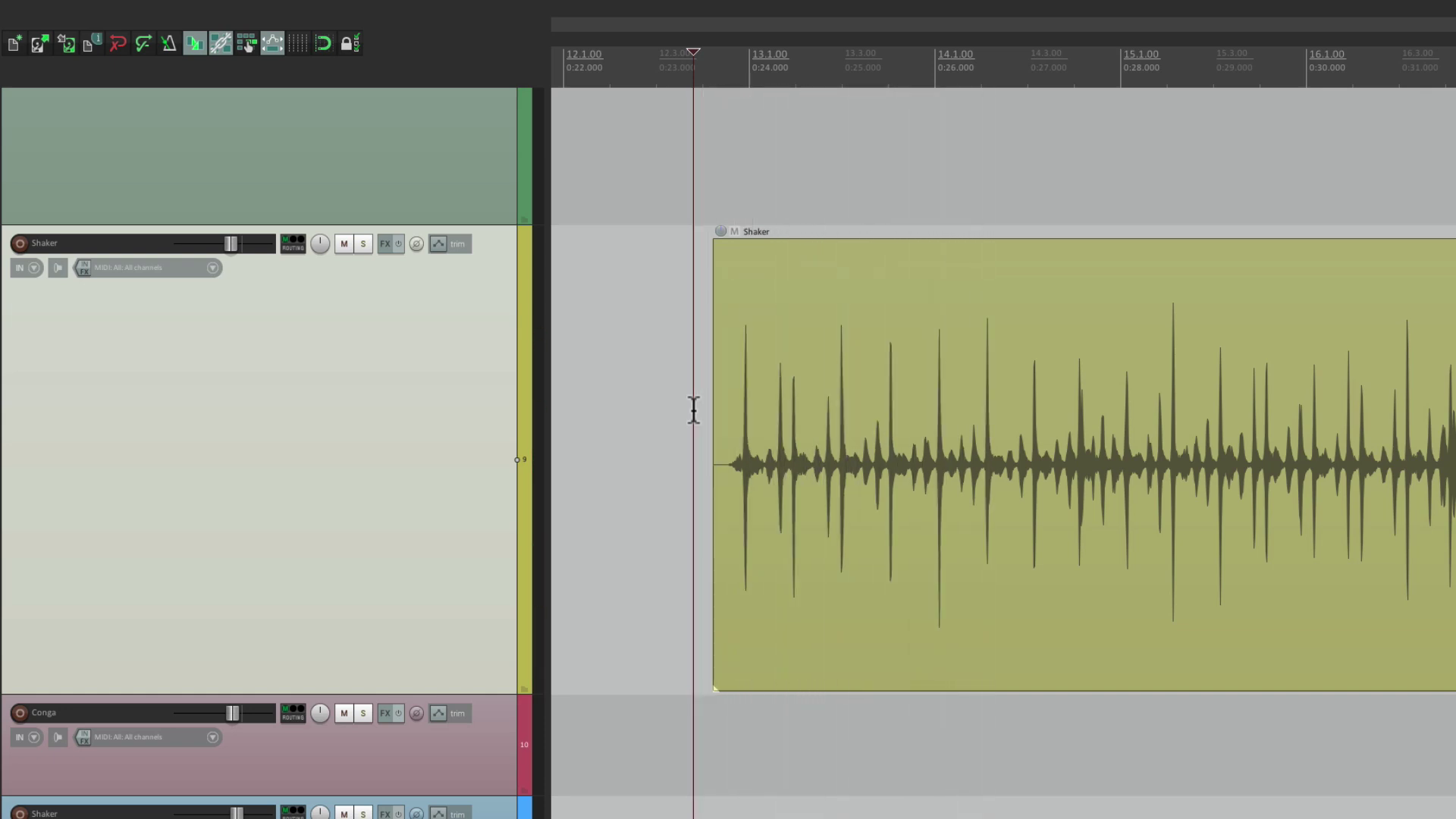
{"action": "left_click", "coordinate": [385, 244]}
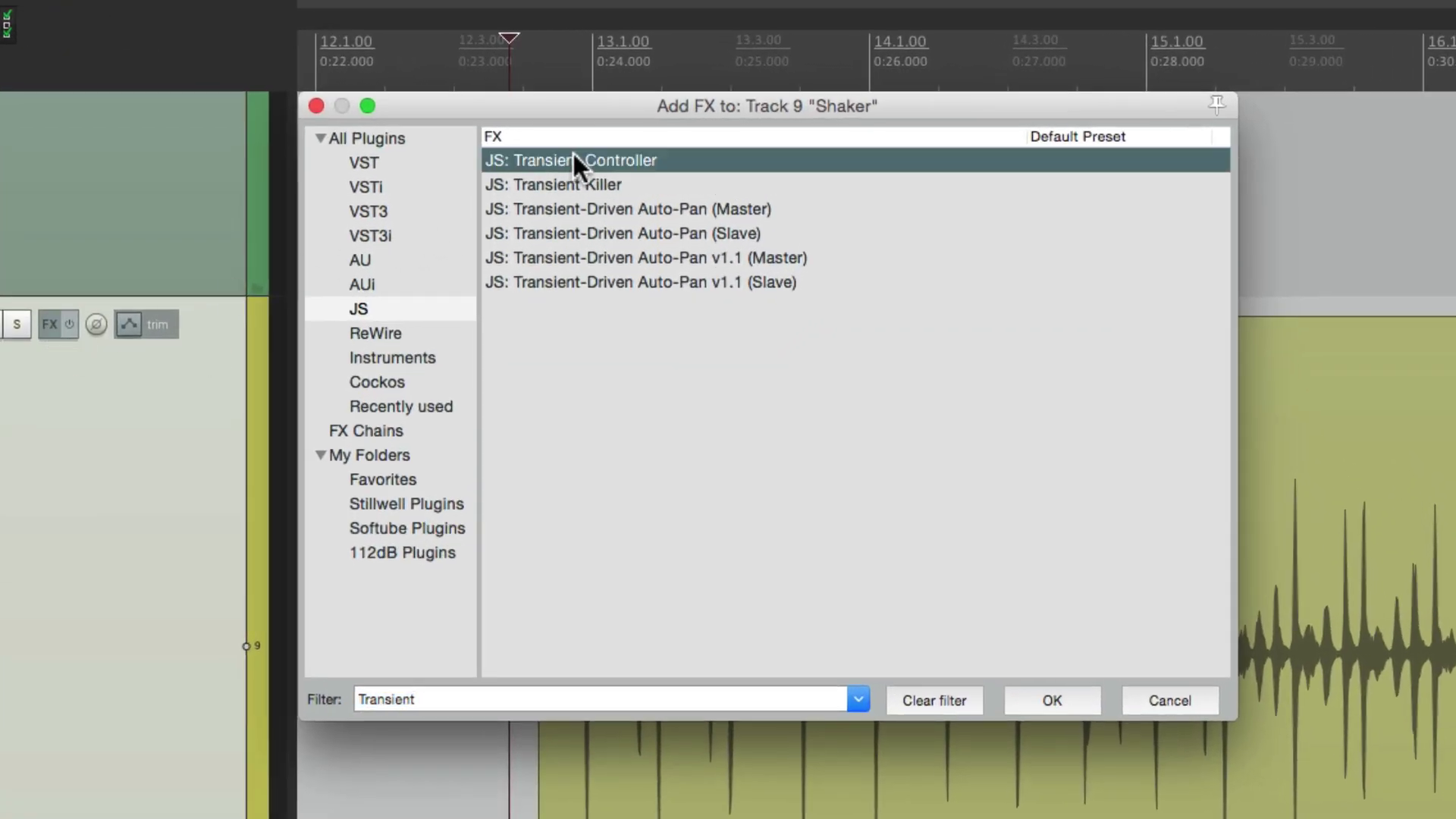
{"action": "double_click", "coordinate": [573, 159]}
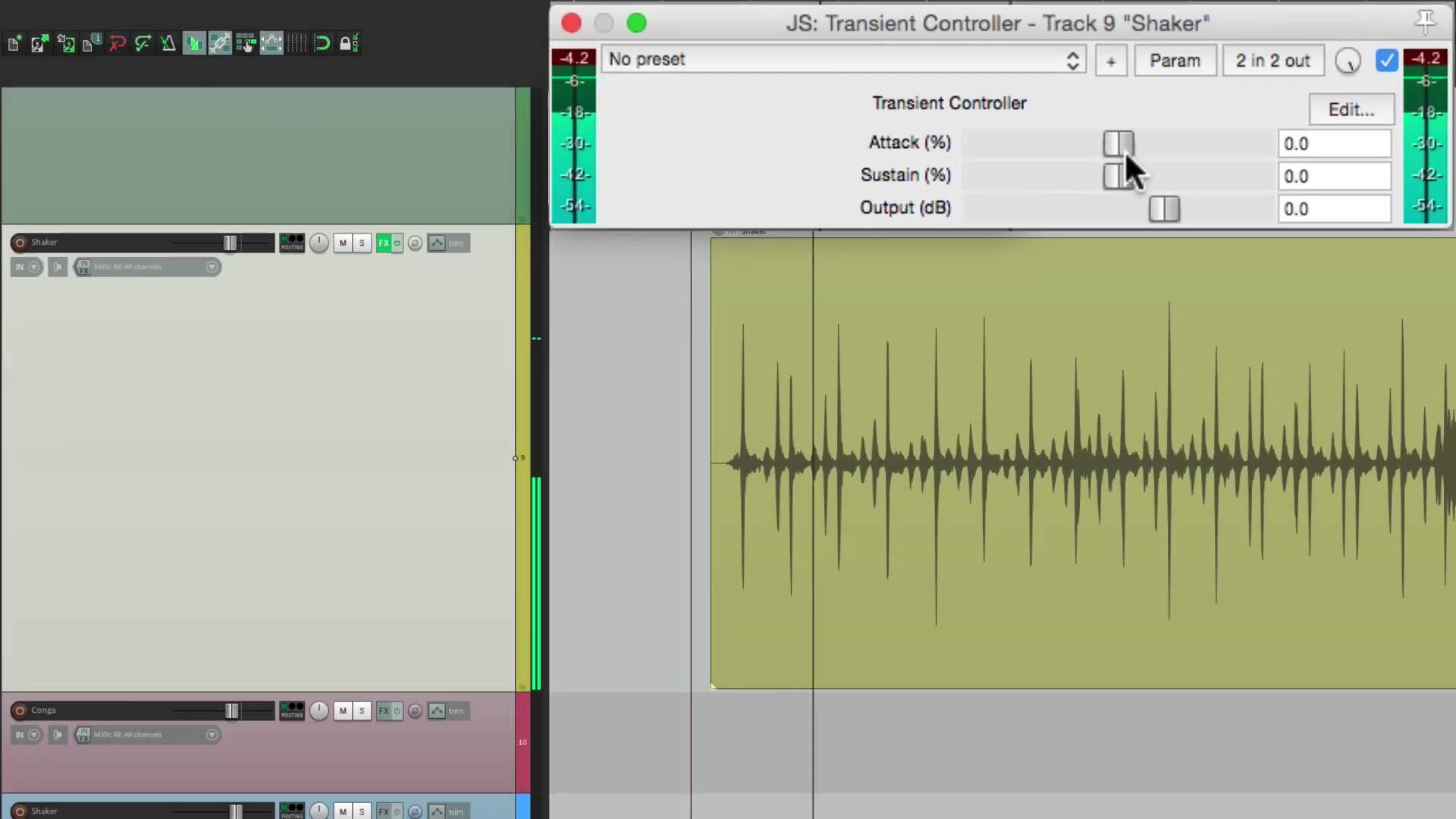
- Raise the Shaker's Transient Controller Attack to 71% while auditioning playback
{"action": "left_click_drag", "start_coordinate": [1118, 142], "coordinate": [1209, 144]}
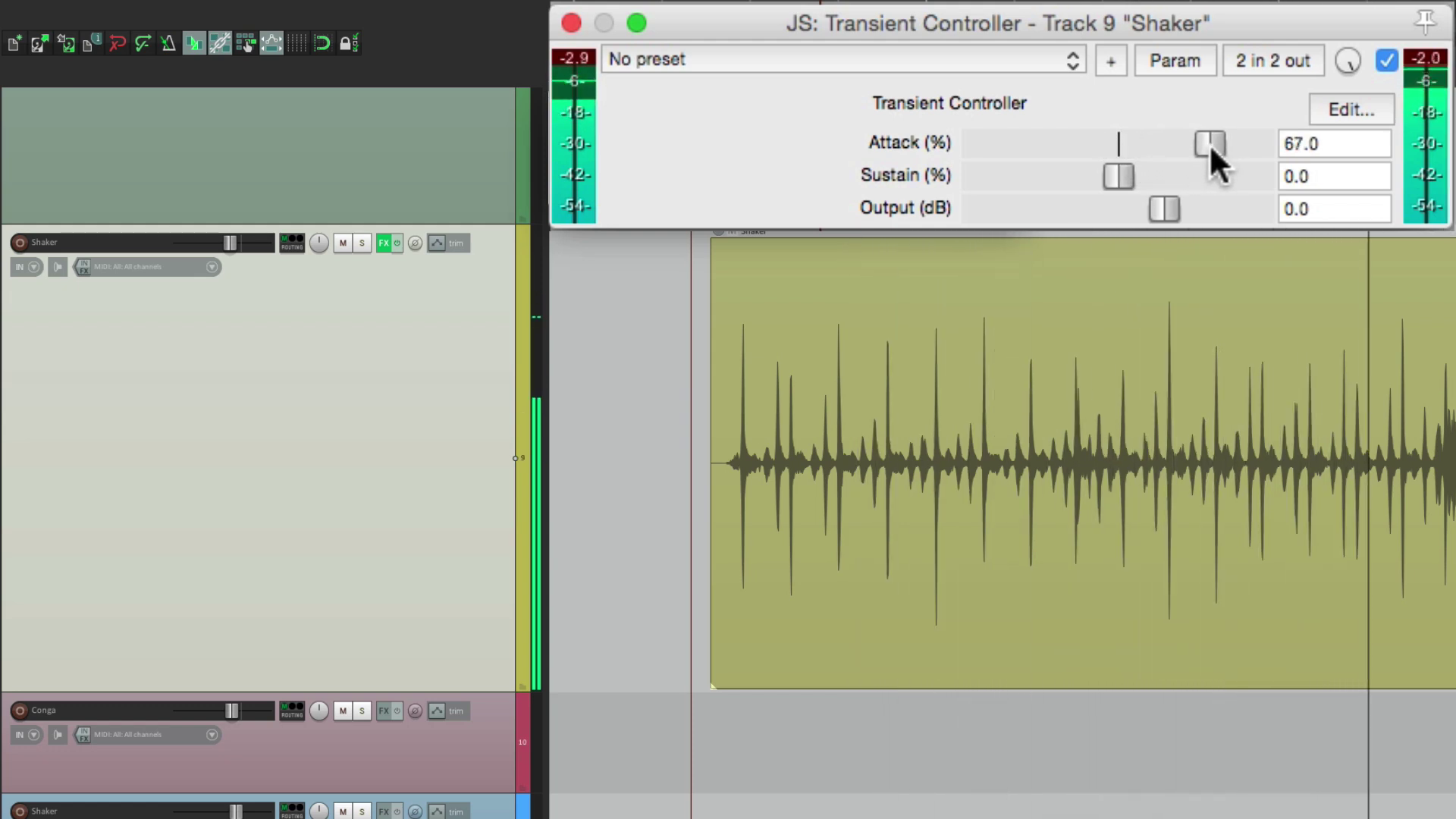
{"action": "key", "text": "space"}
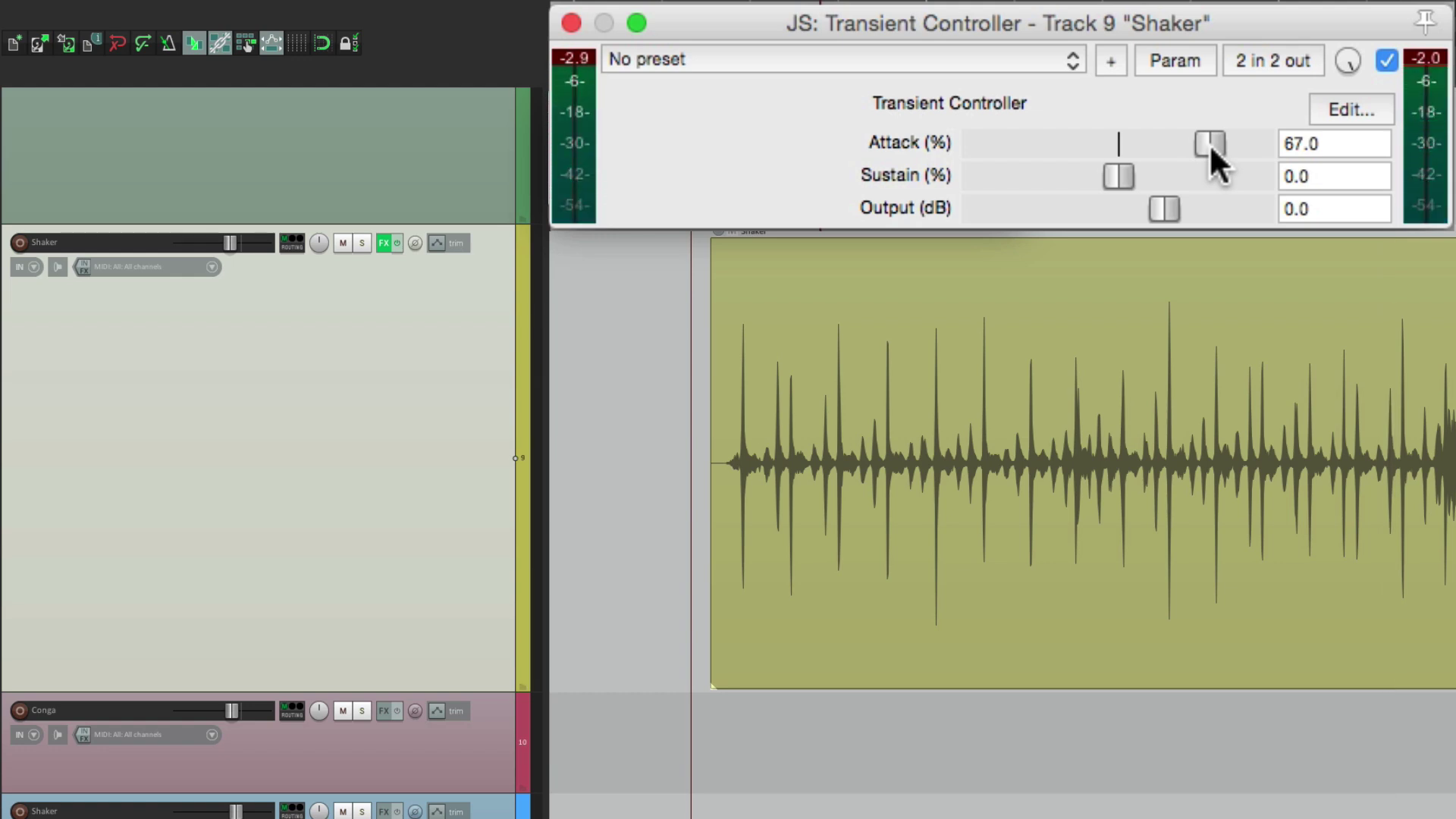
{"action": "key", "text": "space"}
{"action": "left_click_drag", "start_coordinate": [1209, 143], "coordinate": [1216, 144]}
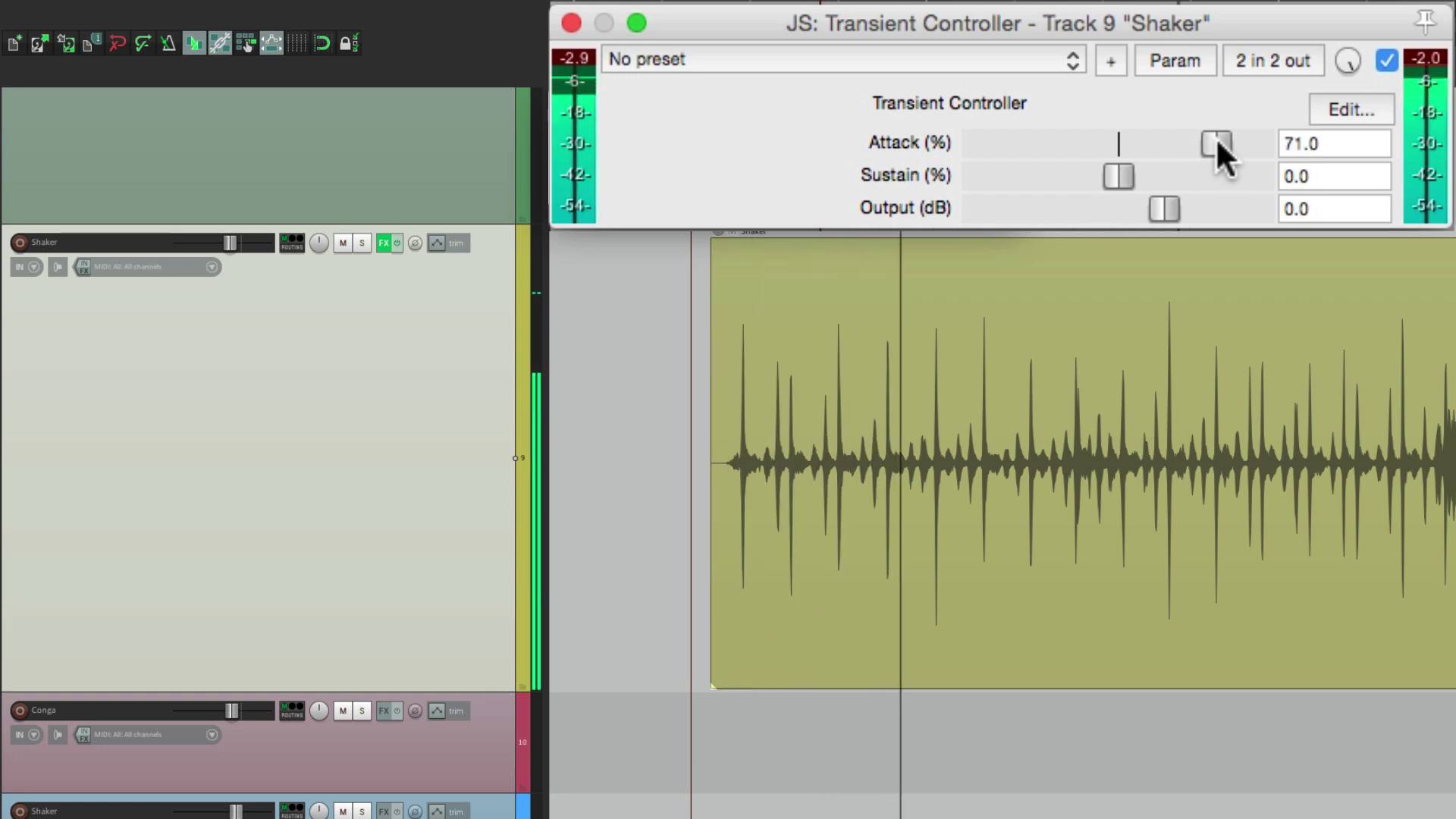
{"action": "key", "text": "space"}
- Audition negative Attack values on the Shaker, then reset Attack to 0
{"action": "double_click", "coordinate": [1217, 144]}
{"action": "key", "text": "space"}
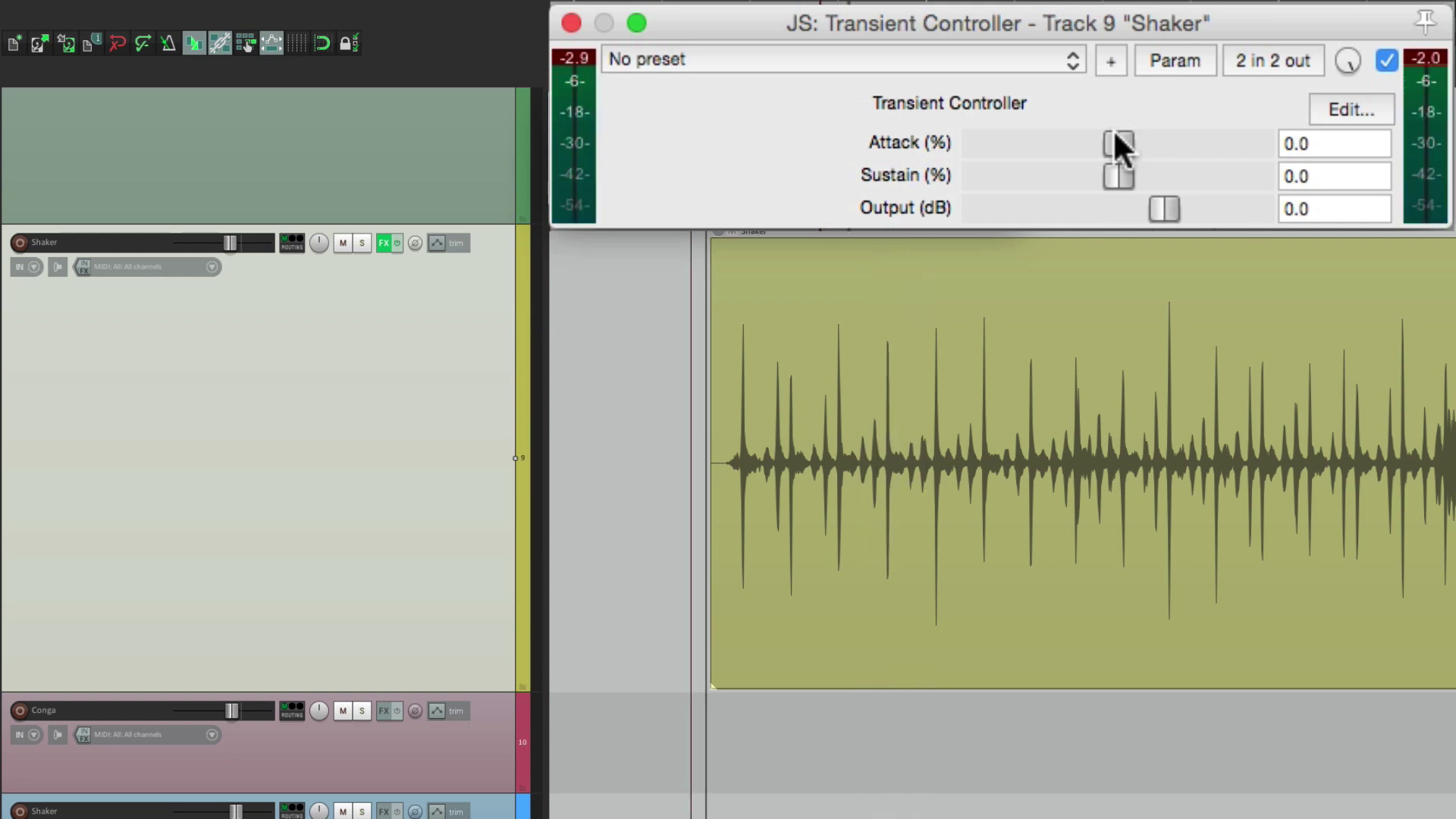
{"action": "left_click_drag", "start_coordinate": [1116, 137], "coordinate": [1023, 160]}
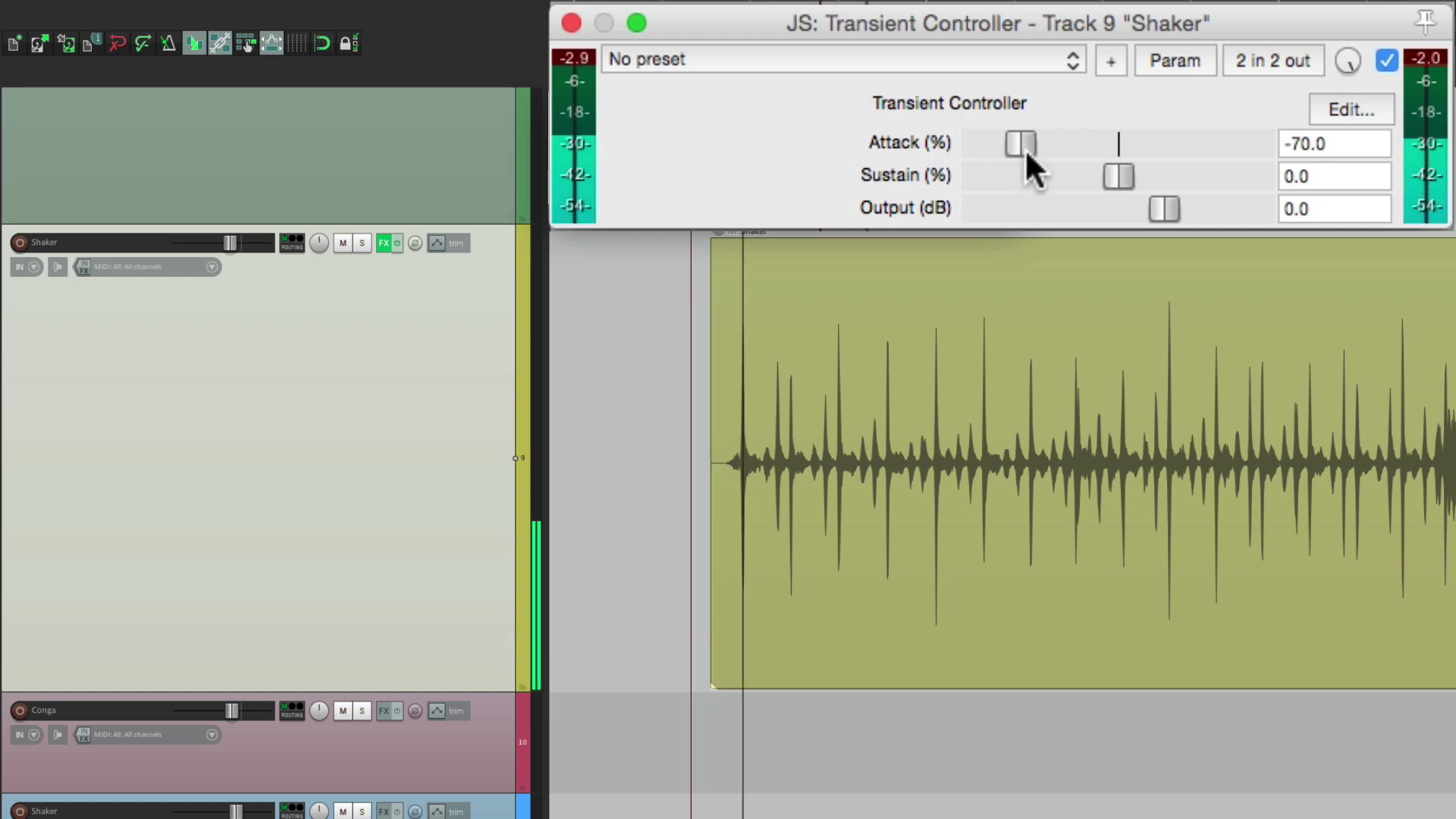
{"action": "mouse_move", "coordinate": [1023, 157]}
{"action": "left_mouse_down"}
{"action": "mouse_move", "coordinate": [1004, 156]}
{"action": "mouse_move", "coordinate": [1222, 148]}
{"action": "mouse_move", "coordinate": [1023, 148]}
{"action": "left_mouse_up"}
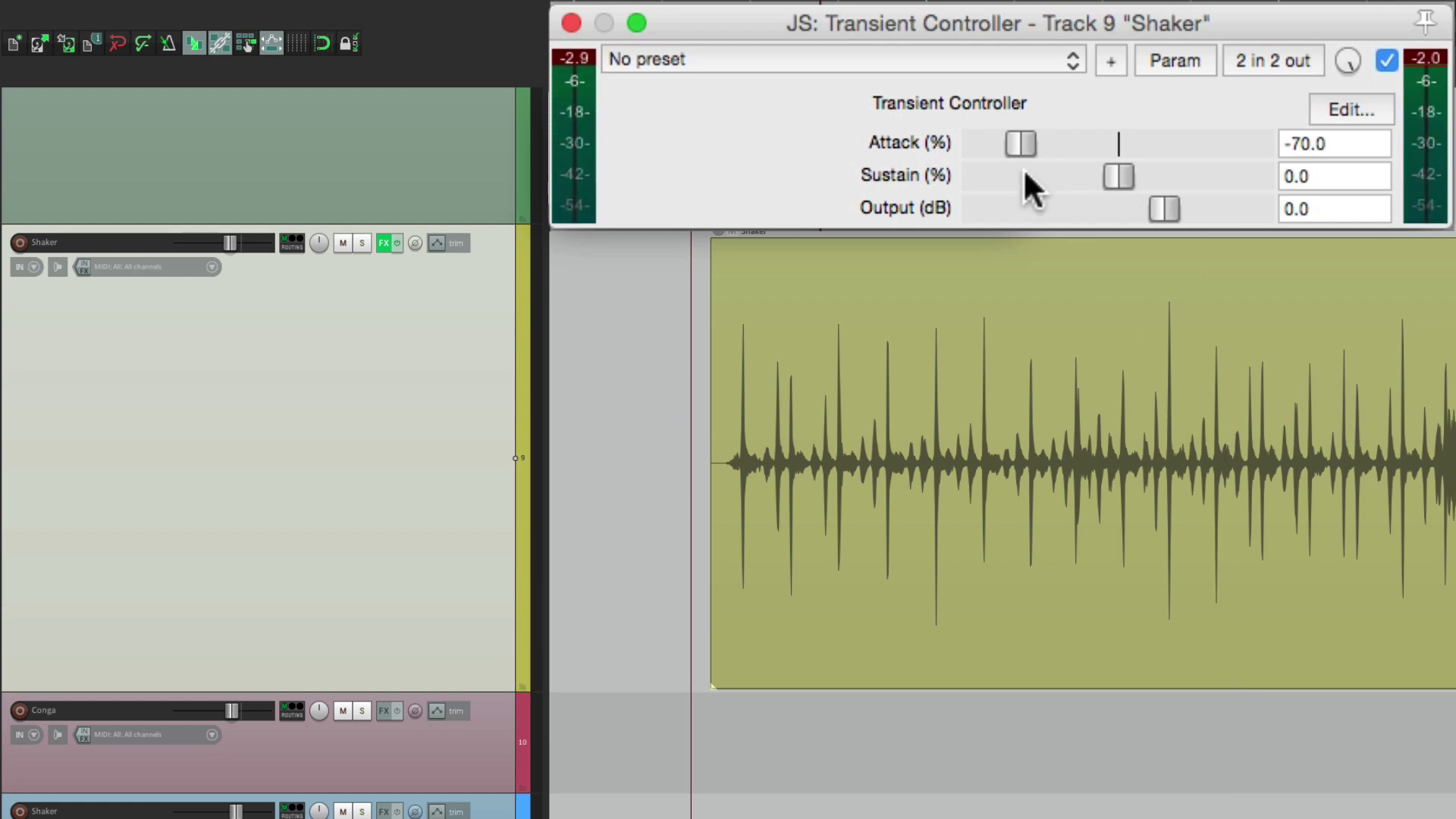
{"action": "double_click", "coordinate": [1024, 144]}
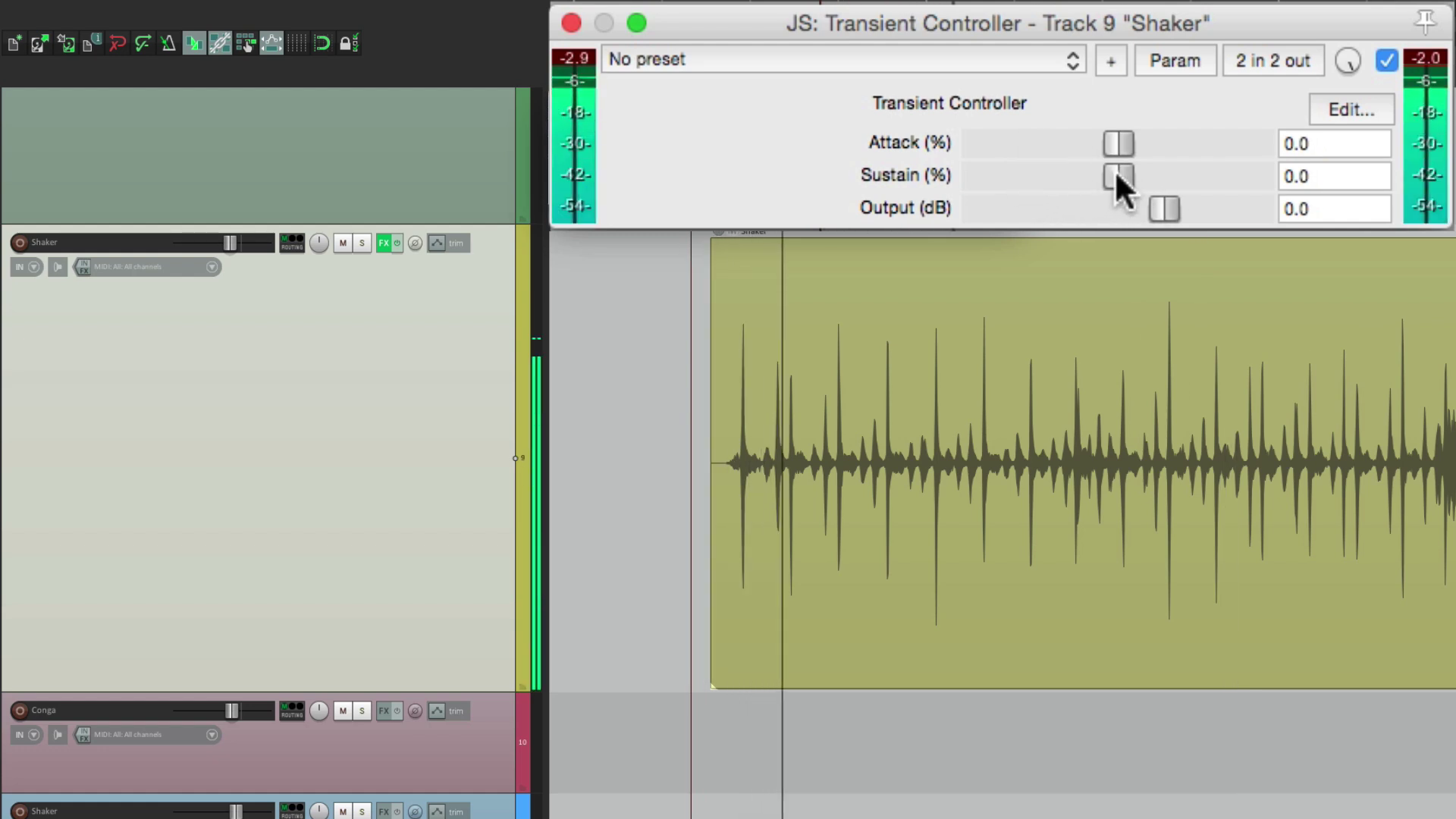
- Set the Shaker's Sustain to -70% and Attack to 37%
{"action": "left_click_drag", "start_coordinate": [1119, 176], "coordinate": [990, 176]}
{"action": "left_click_drag", "start_coordinate": [1110, 144], "coordinate": [1156, 144]}
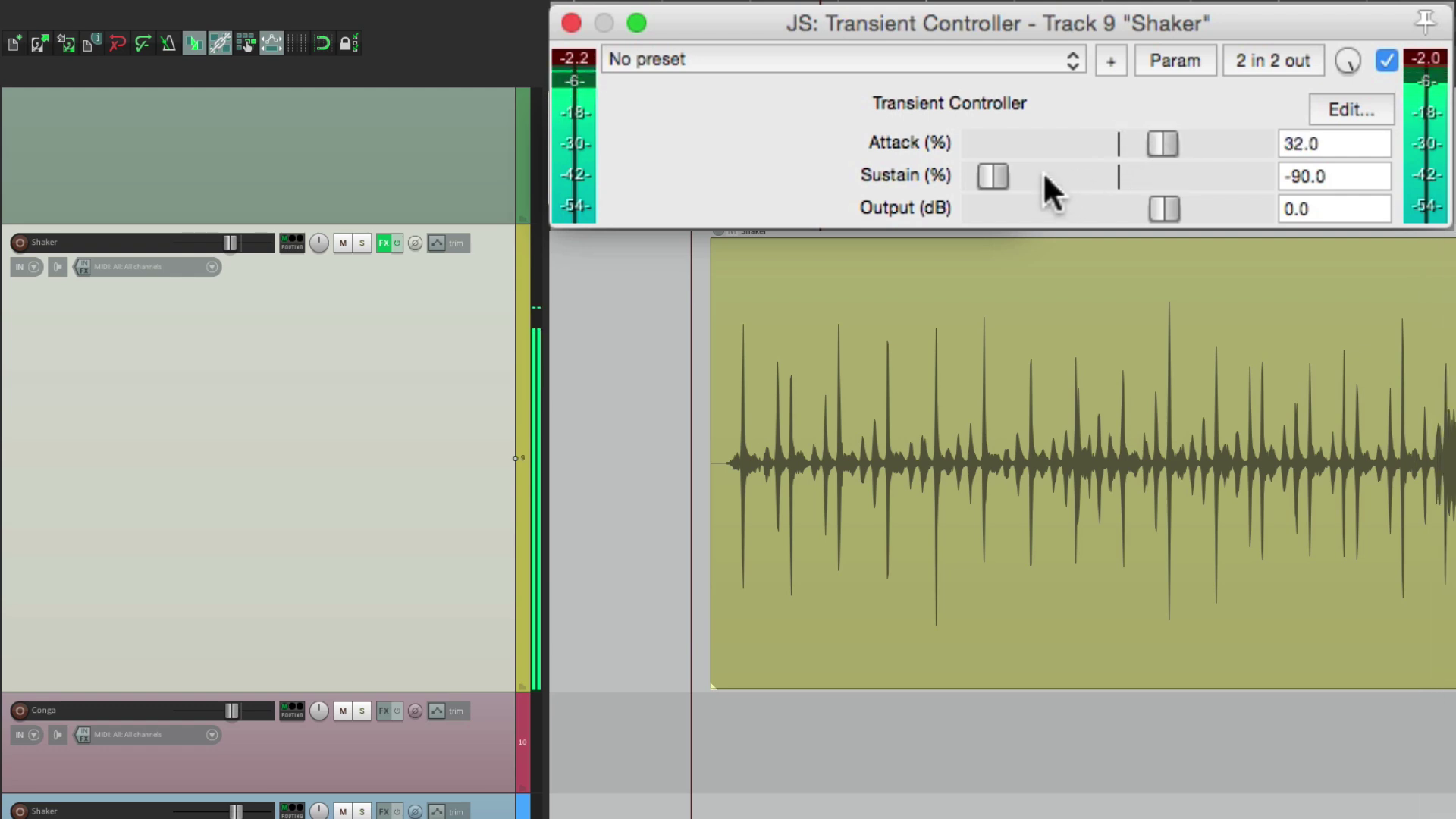
{"action": "left_click_drag", "start_coordinate": [993, 176], "coordinate": [1004, 175]}
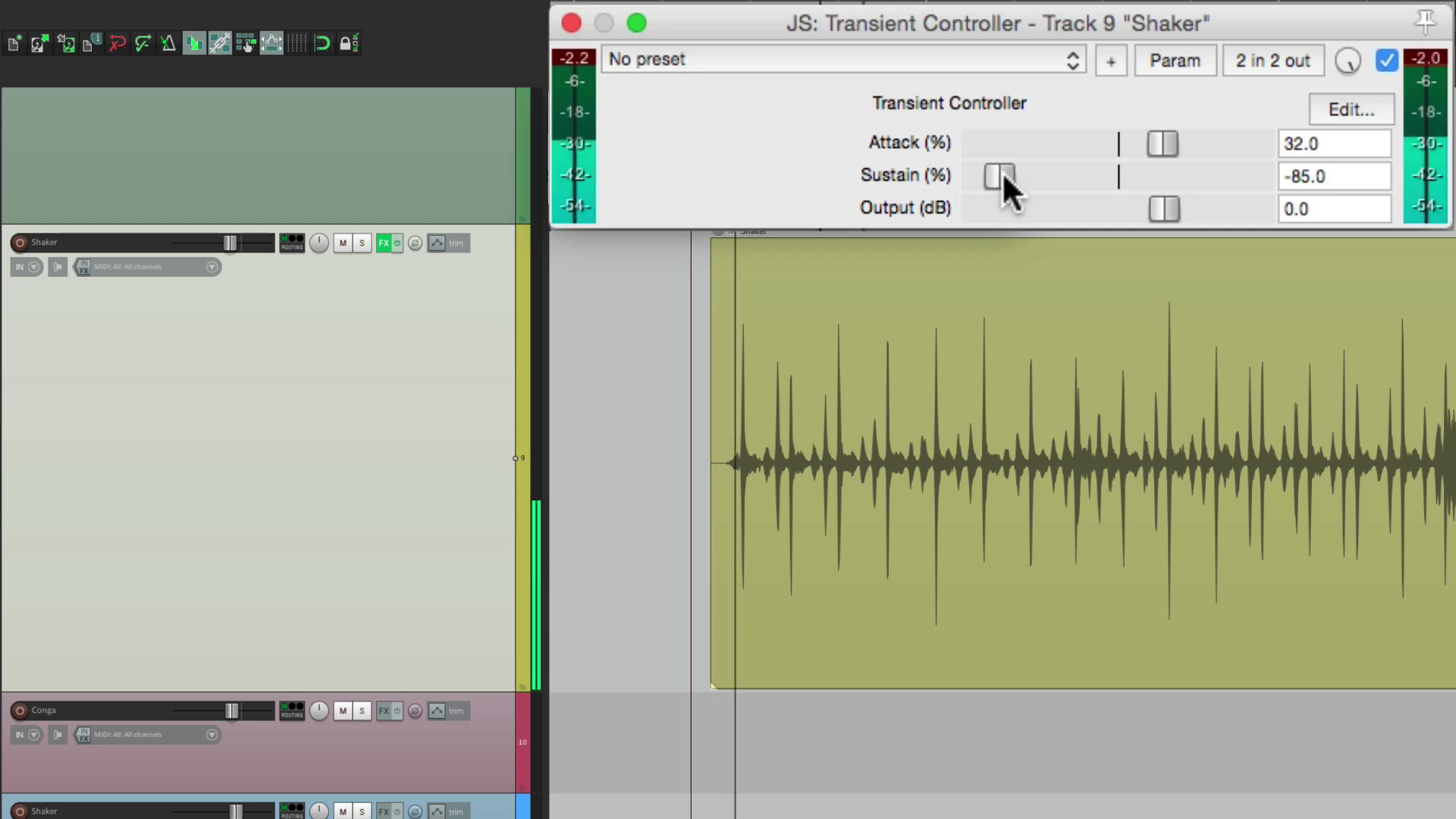
{"action": "mouse_move", "coordinate": [1003, 173]}
{"action": "left_mouse_down"}
{"action": "mouse_move", "coordinate": [1190, 166]}
{"action": "mouse_move", "coordinate": [1025, 161]}
{"action": "left_mouse_up"}
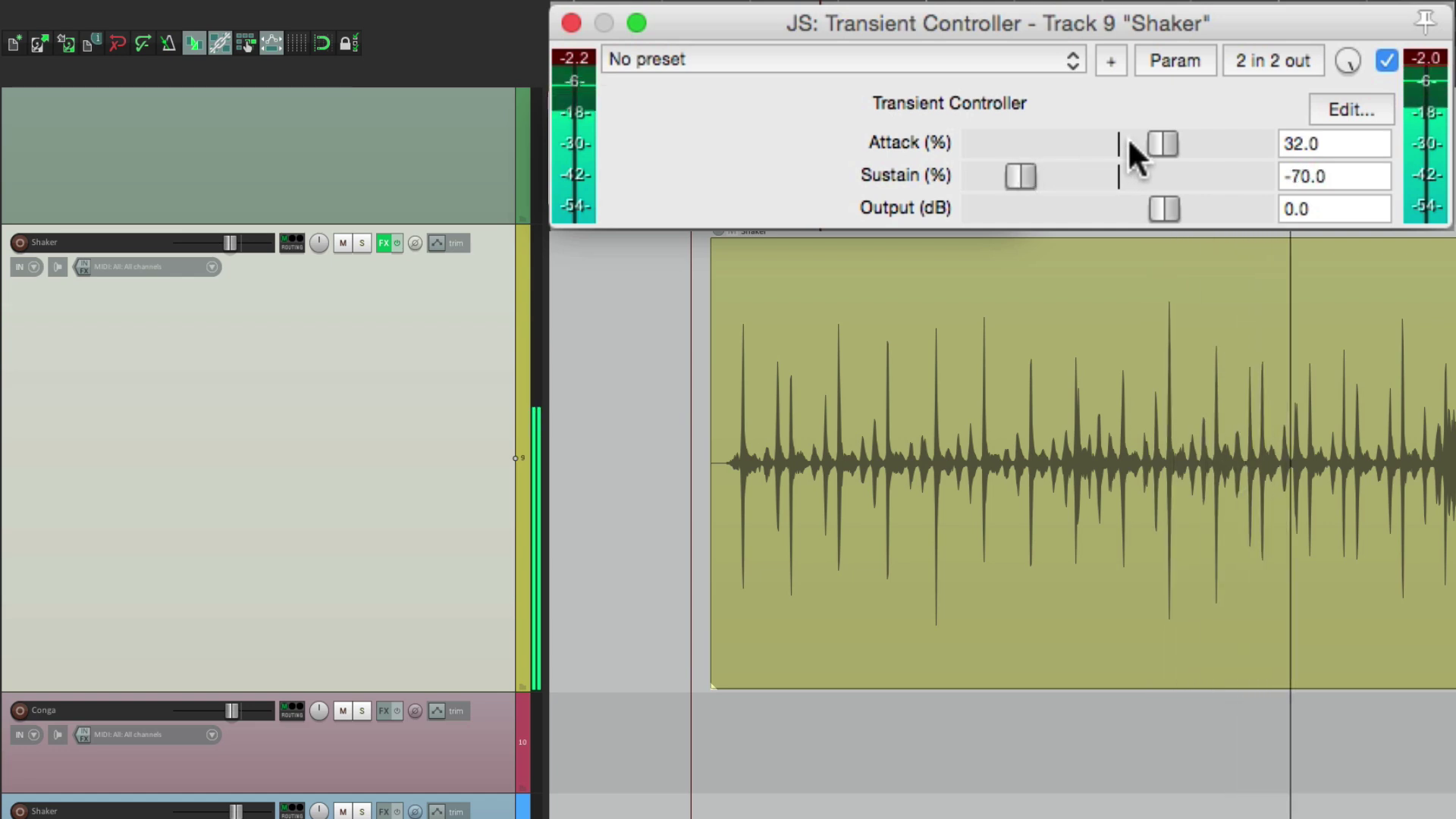
{"action": "left_click_drag", "start_coordinate": [1147, 142], "coordinate": [1161, 141]}
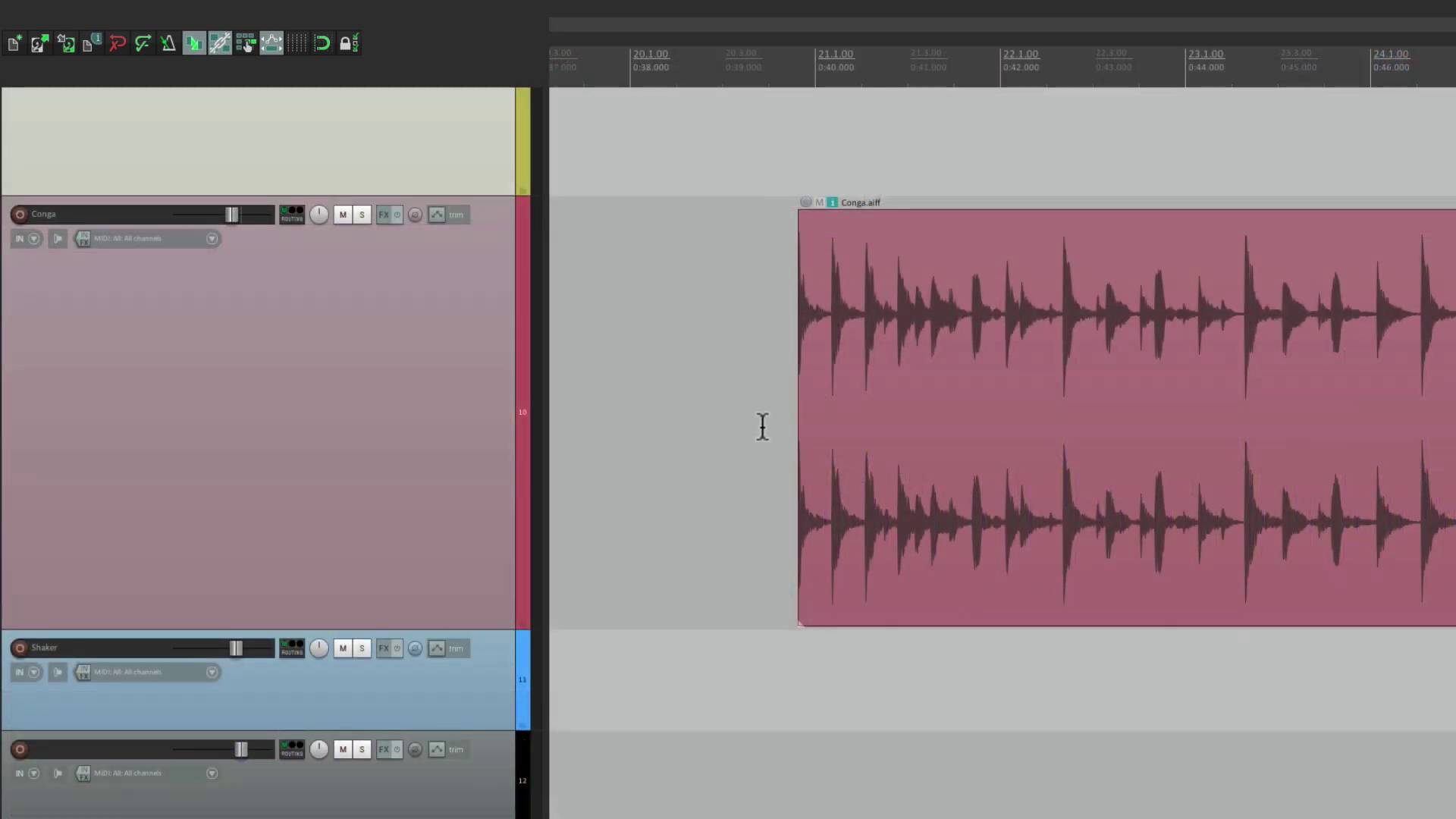
- Play the Conga clip from just before it, then bring up the Conga track's effect chooser
{"action": "left_click", "coordinate": [763, 421]}
{"action": "key", "text": "space"}
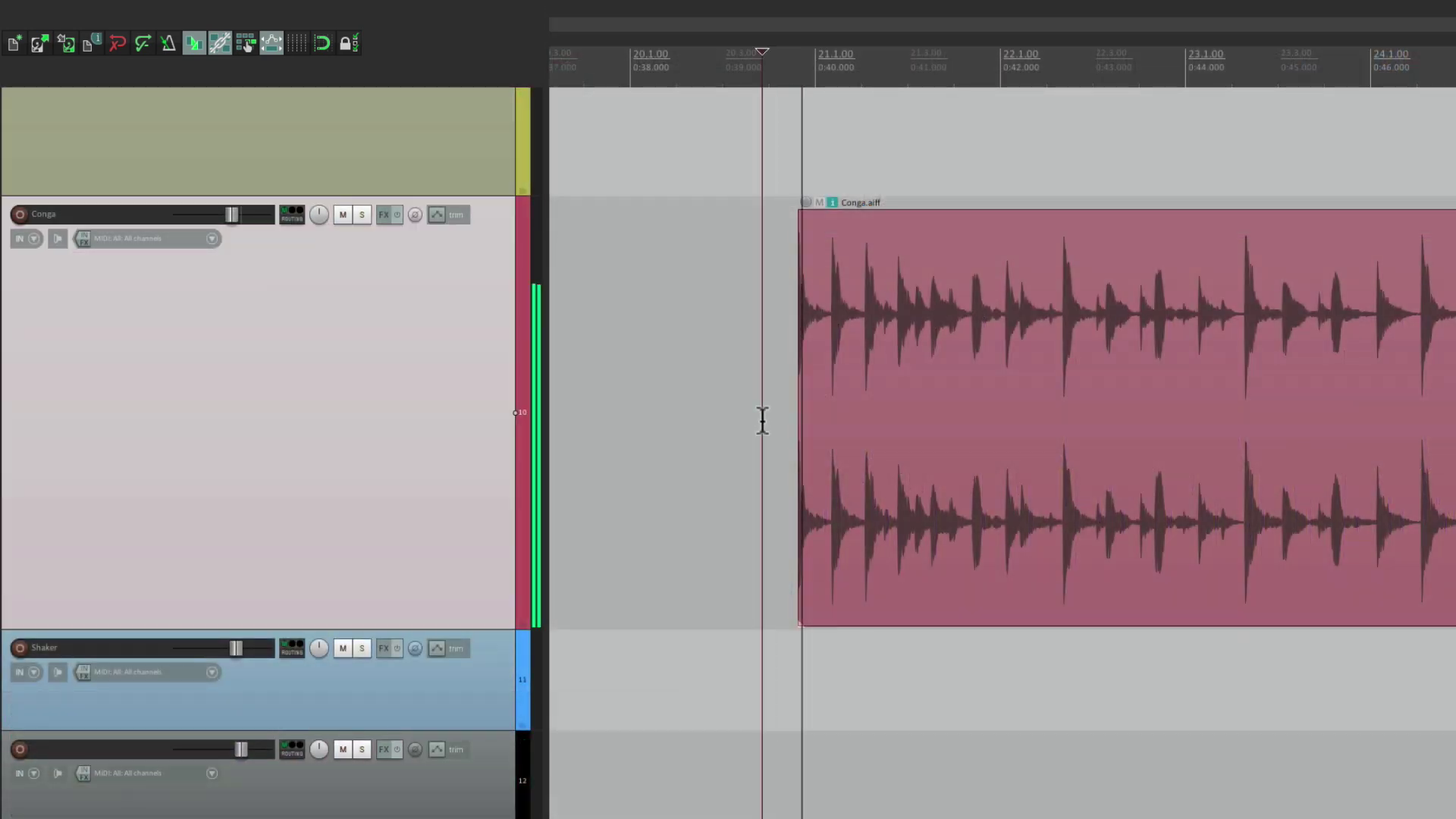
{"action": "scroll", "coordinate": [763, 417], "scroll_direction": "right", "scroll_amount": 1}
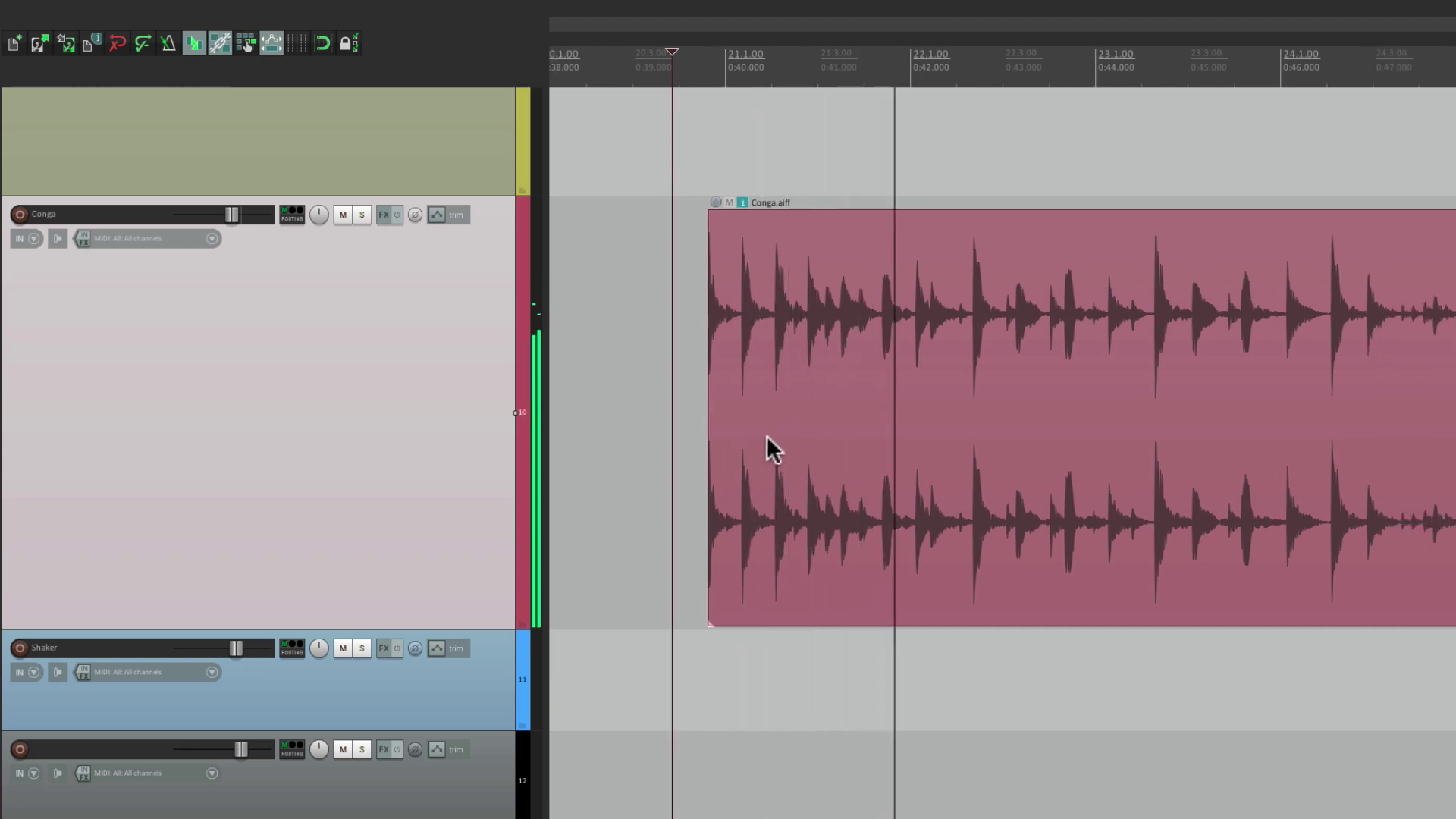
{"action": "key", "text": "space"}
{"action": "left_click", "coordinate": [384, 215]}
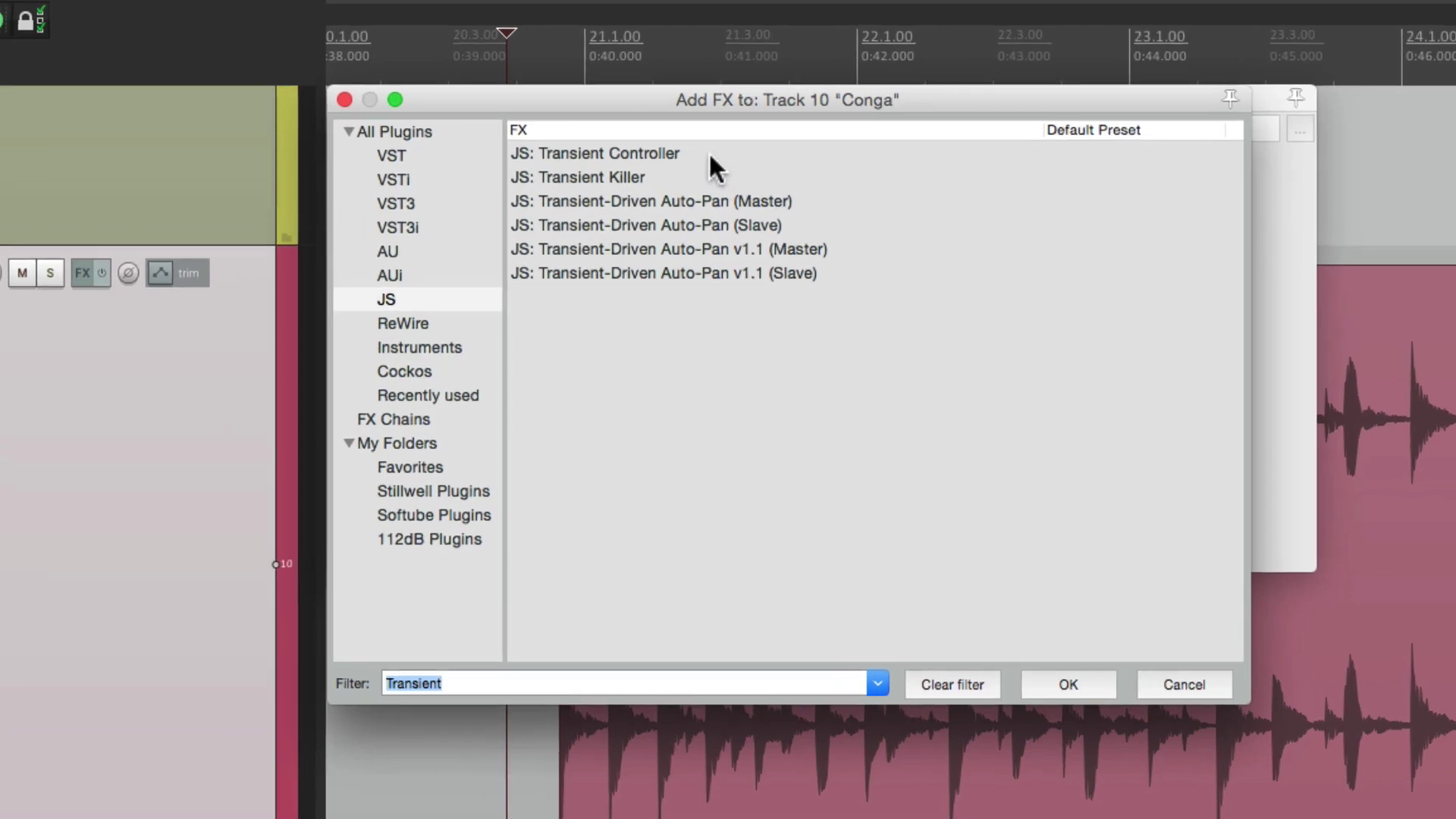
- Add JS: Transient Controller to the Conga and audition Attack at 20%, 69% and -47%
{"action": "double_click", "coordinate": [709, 151]}
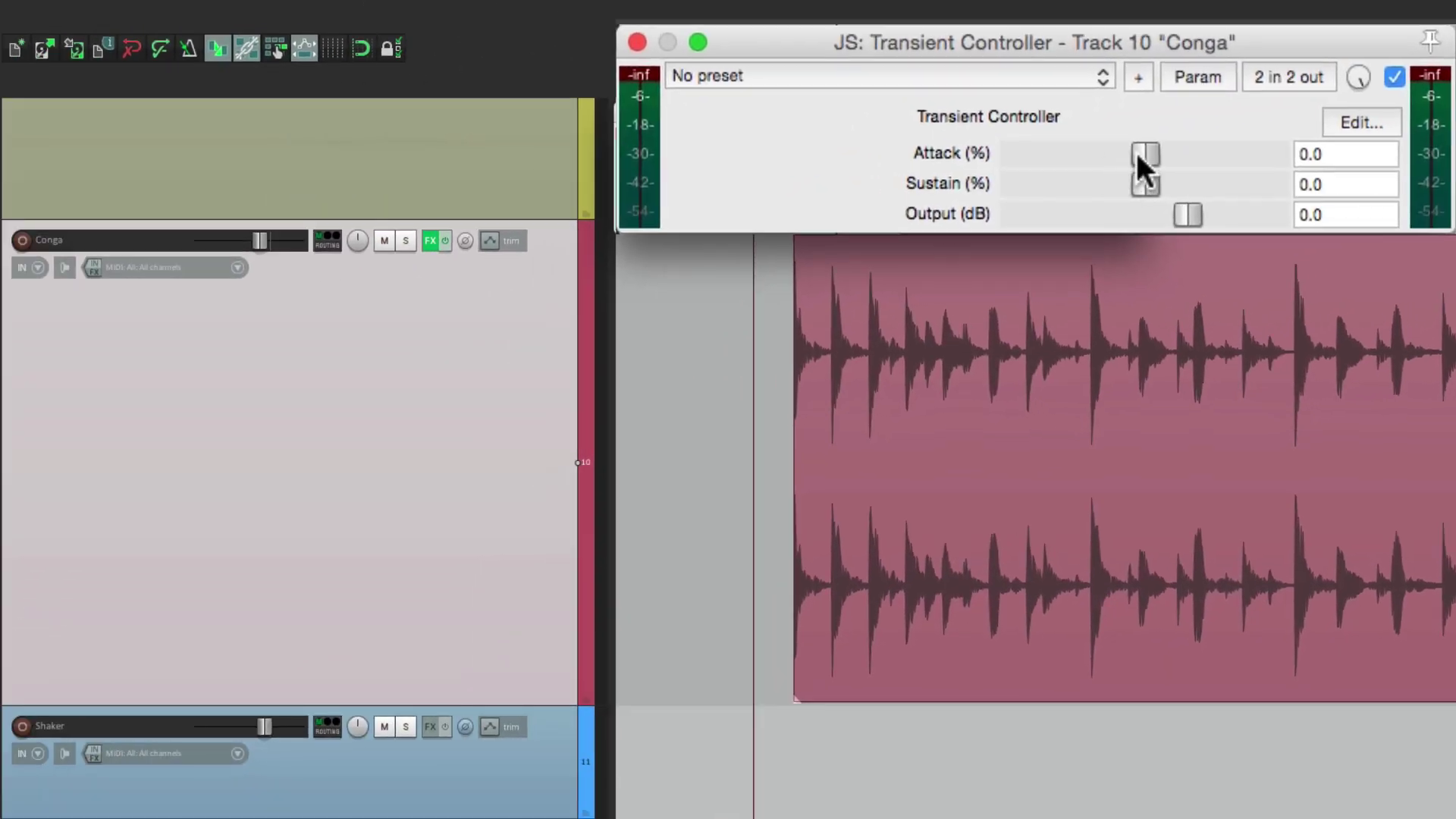
{"action": "key", "text": "space"}
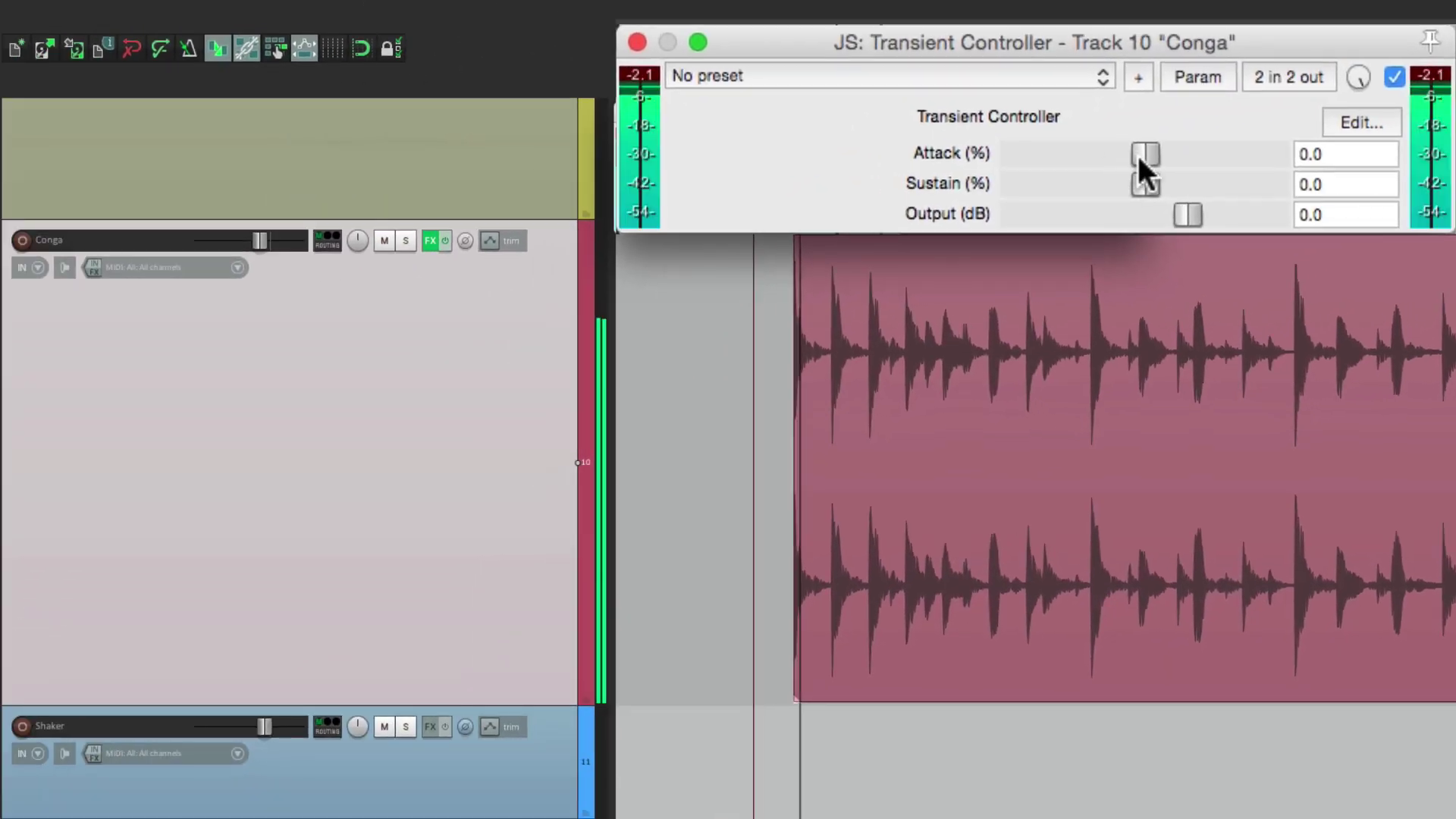
{"action": "left_click_drag", "start_coordinate": [1138, 156], "coordinate": [1221, 156]}
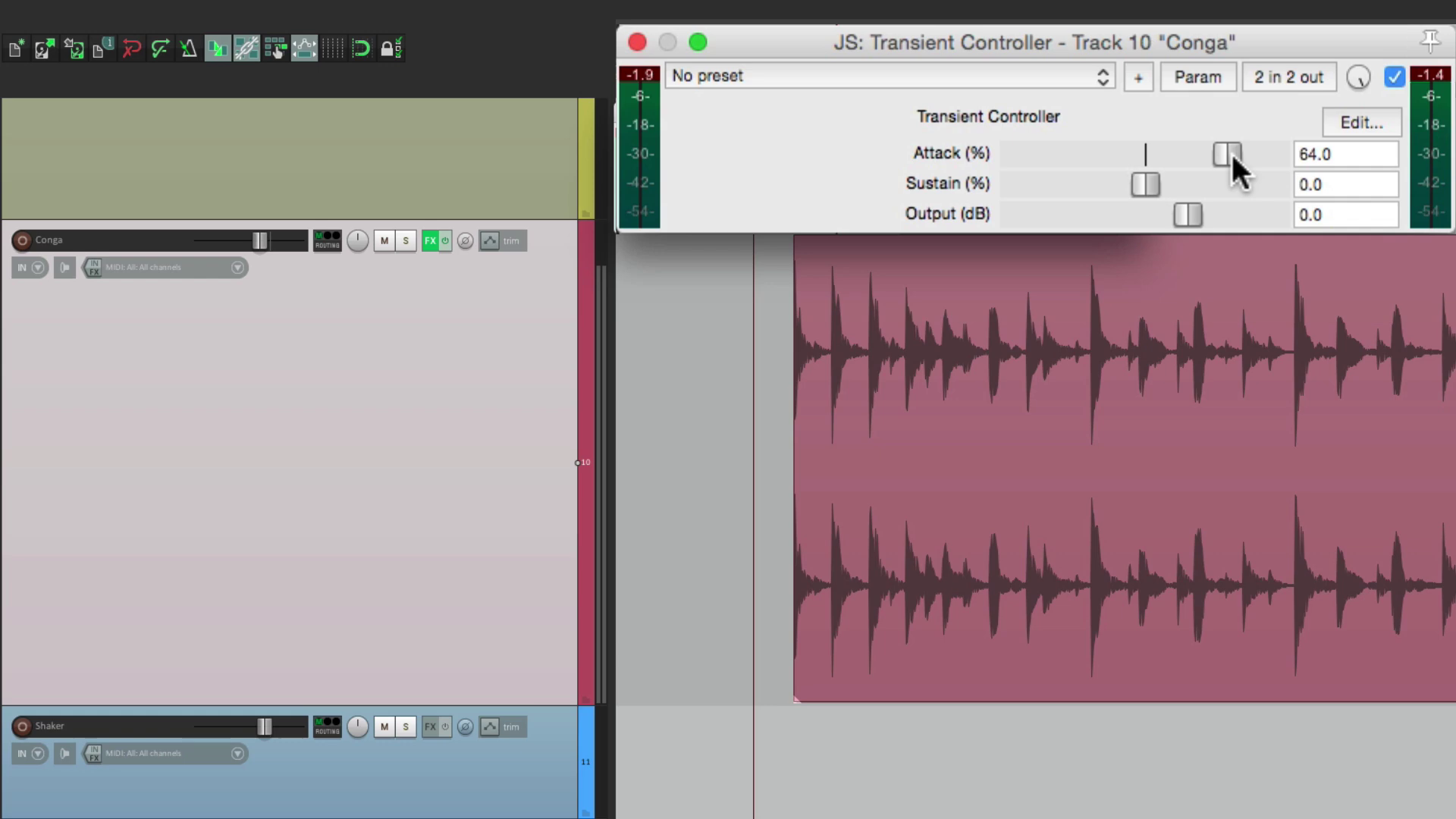
{"action": "left_click_drag", "start_coordinate": [1226, 144], "coordinate": [1232, 149]}
{"action": "key", "text": "space"}
{"action": "key", "text": "space"}
{"action": "left_click_drag", "start_coordinate": [1228, 156], "coordinate": [1145, 156]}
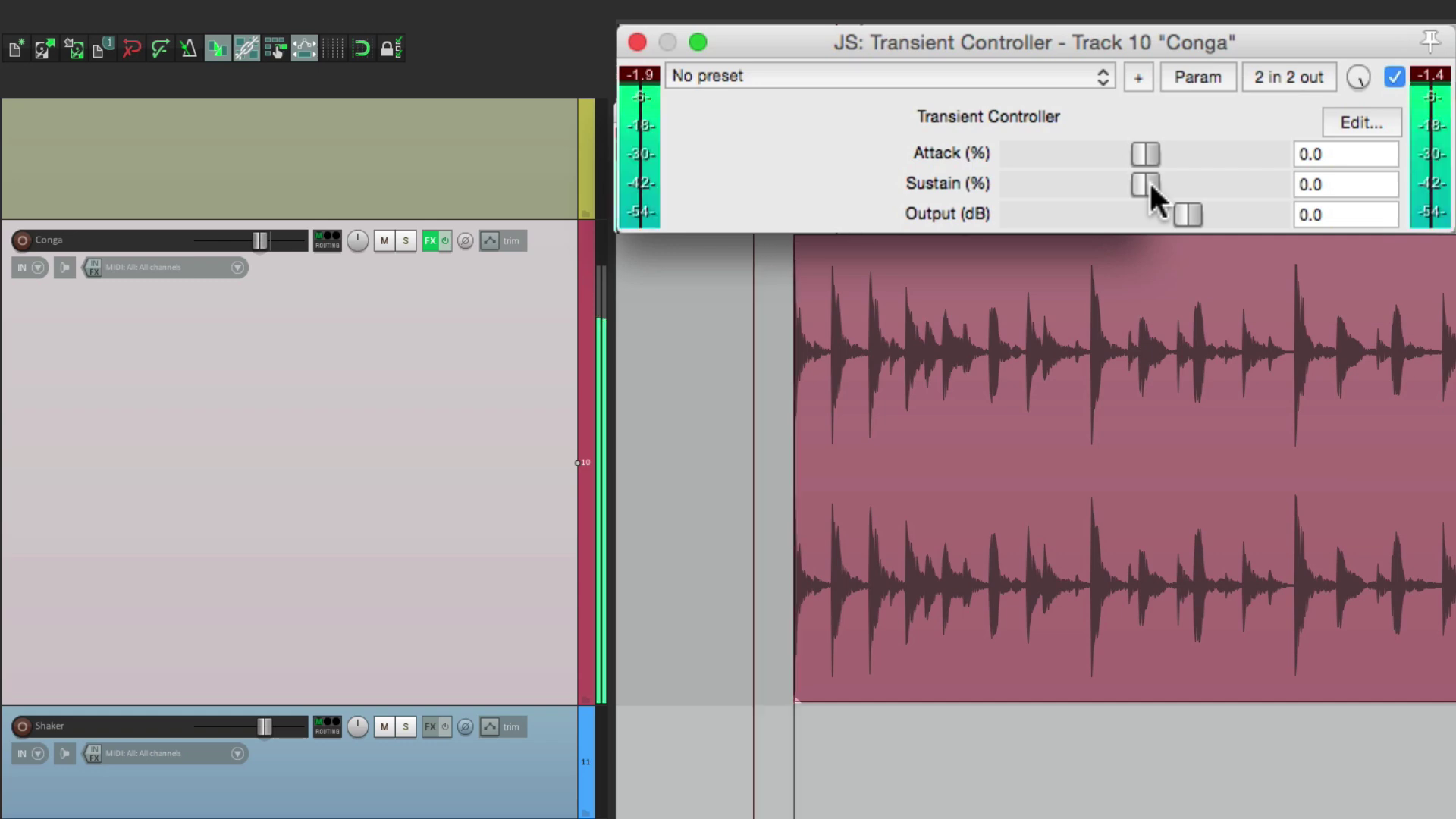
- Try Conga Sustain 57% and Attack -26%, reset both, then set Attack 55% and Sustain -34%
{"action": "left_click_drag", "start_coordinate": [1150, 184], "coordinate": [1244, 183]}
{"action": "left_click_drag", "start_coordinate": [1146, 152], "coordinate": [1108, 153]}
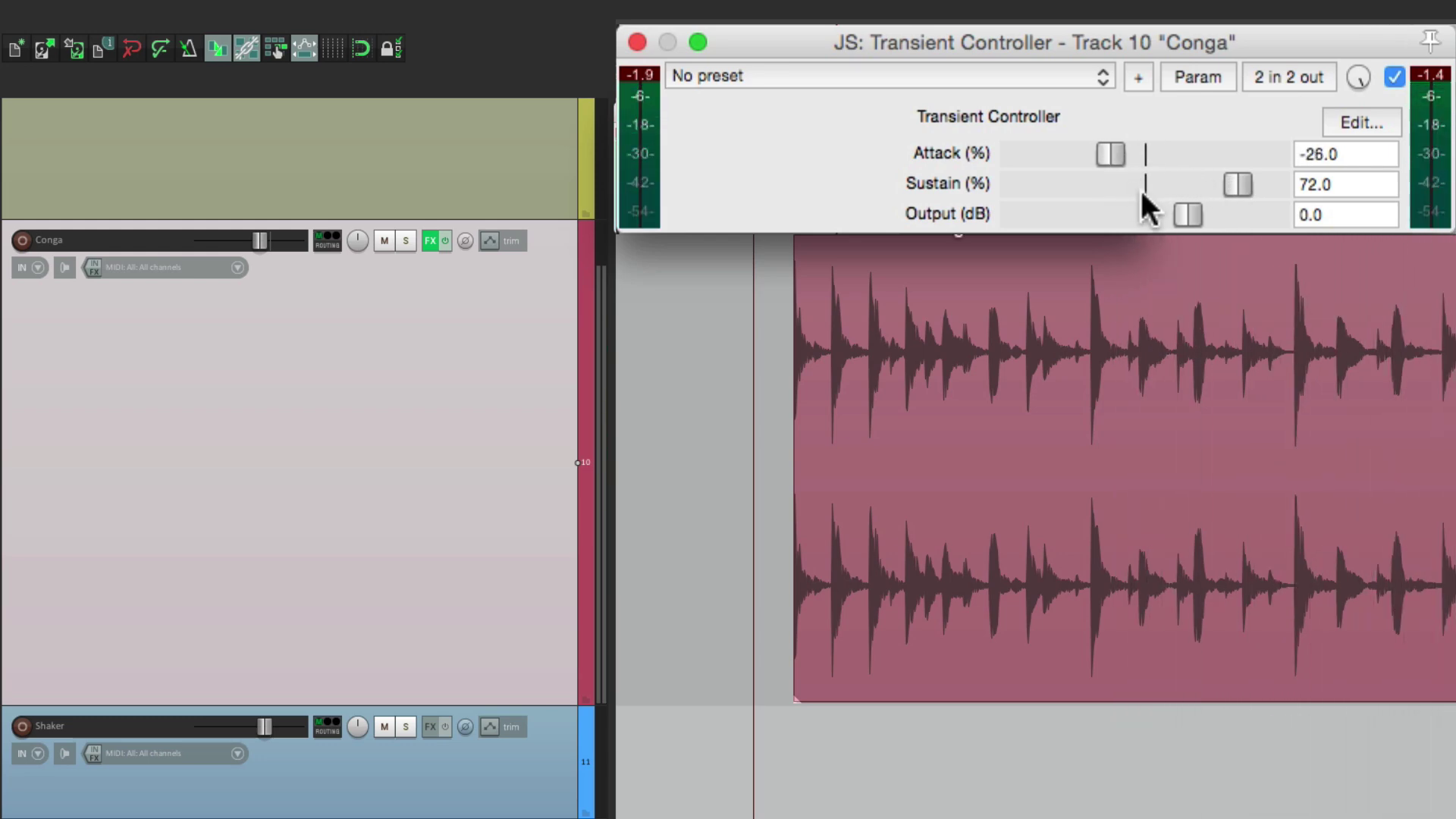
{"action": "double_click", "coordinate": [1113, 156]}
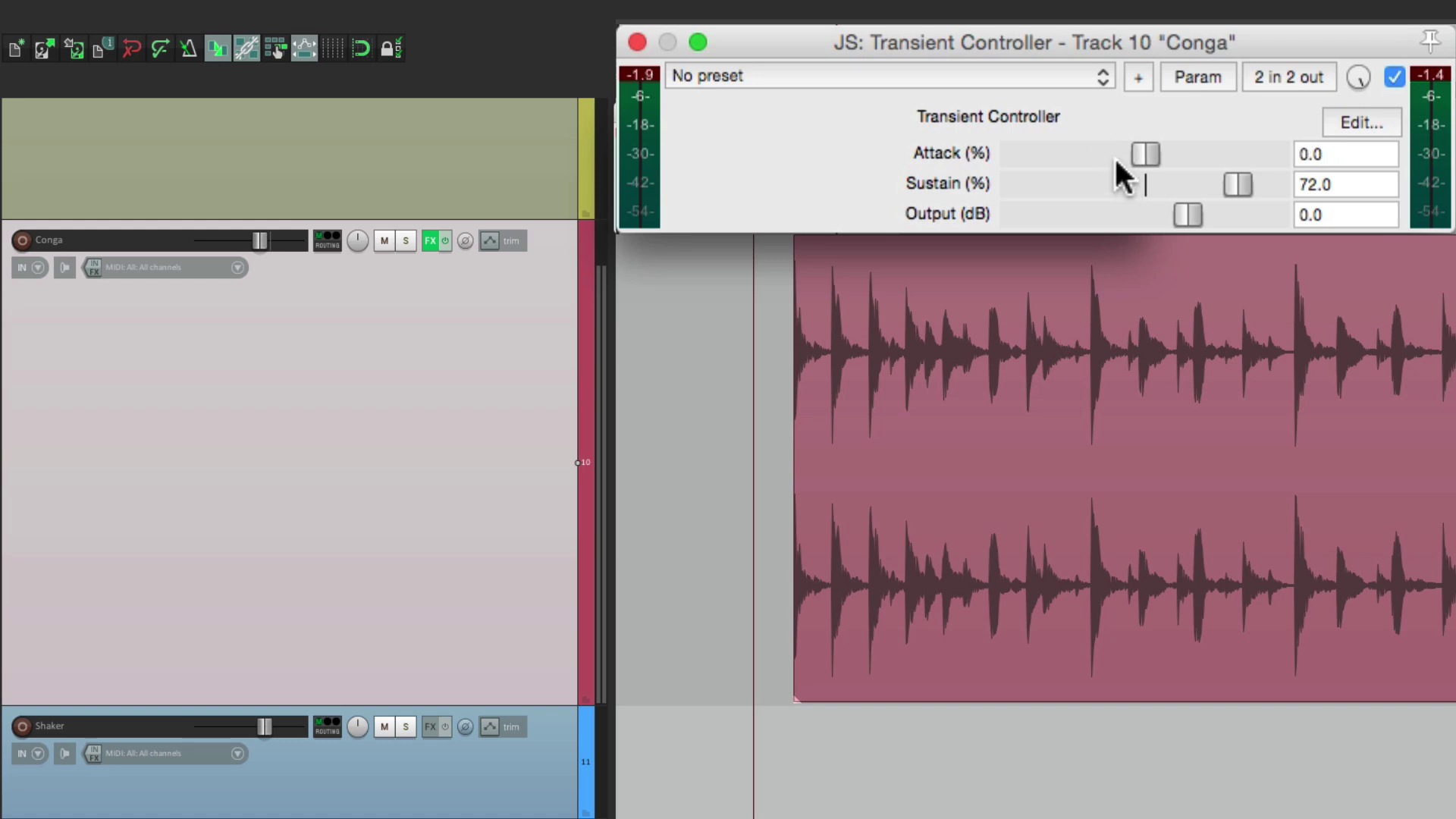
{"action": "double_click", "coordinate": [1236, 184]}
{"action": "left_click_drag", "start_coordinate": [1171, 185], "coordinate": [1217, 148]}
{"action": "left_click_drag", "start_coordinate": [1047, 184], "coordinate": [1099, 182]}
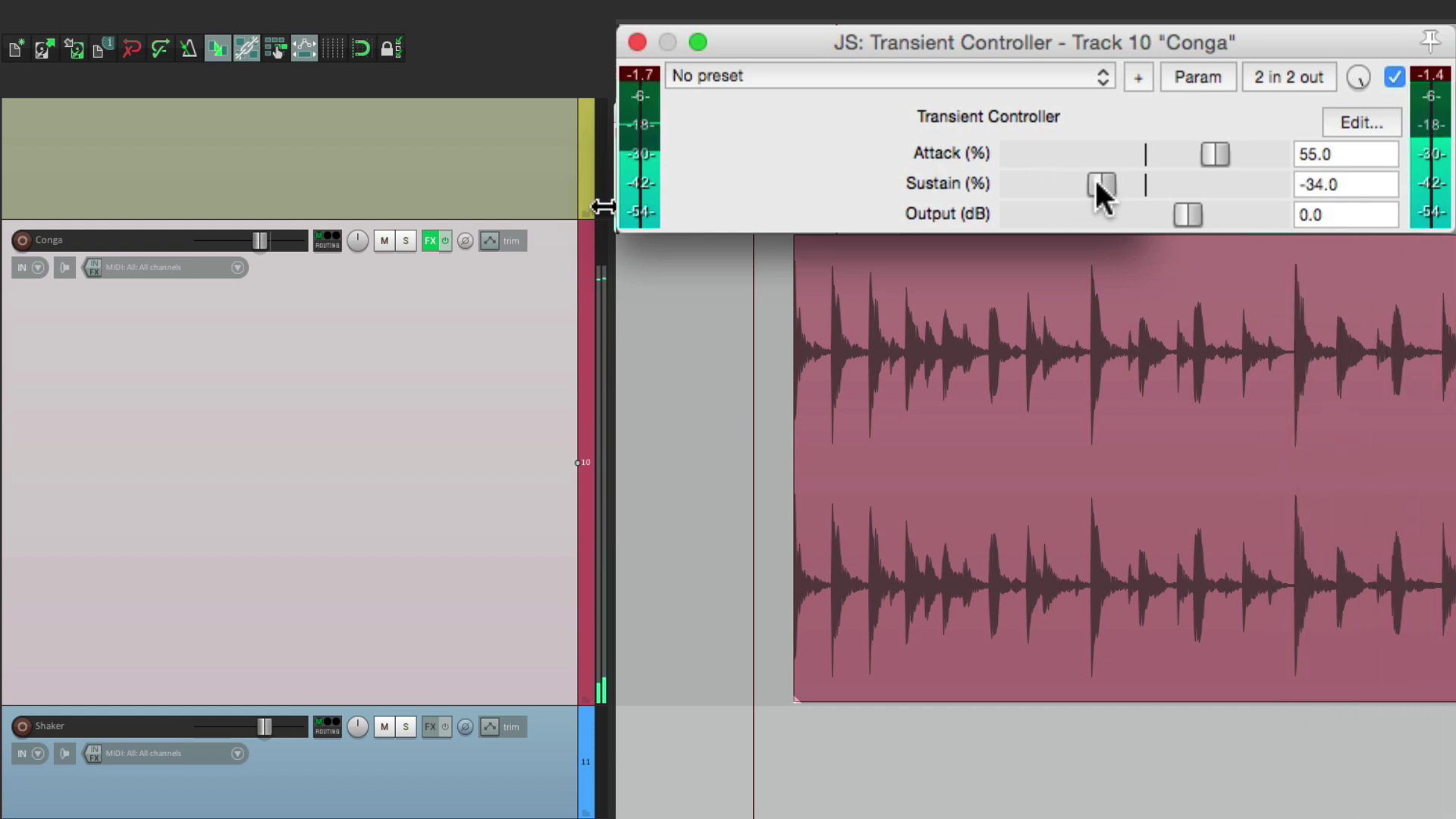
- Bypass and re-enable the Conga FX to compare, then set Attack 42% and Sustain -29%
{"action": "left_click", "coordinate": [438, 241]}
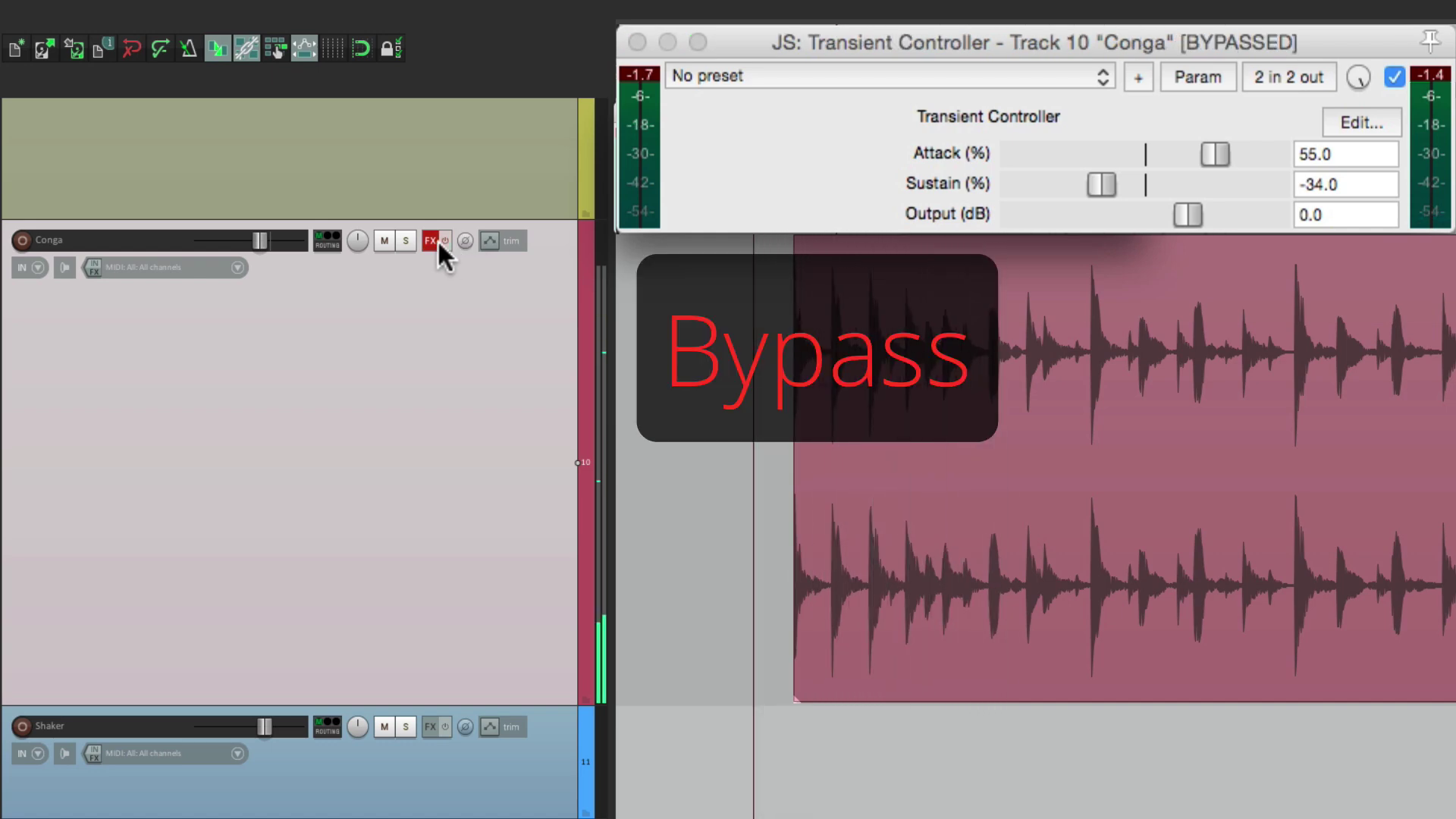
{"action": "left_click", "coordinate": [439, 241]}
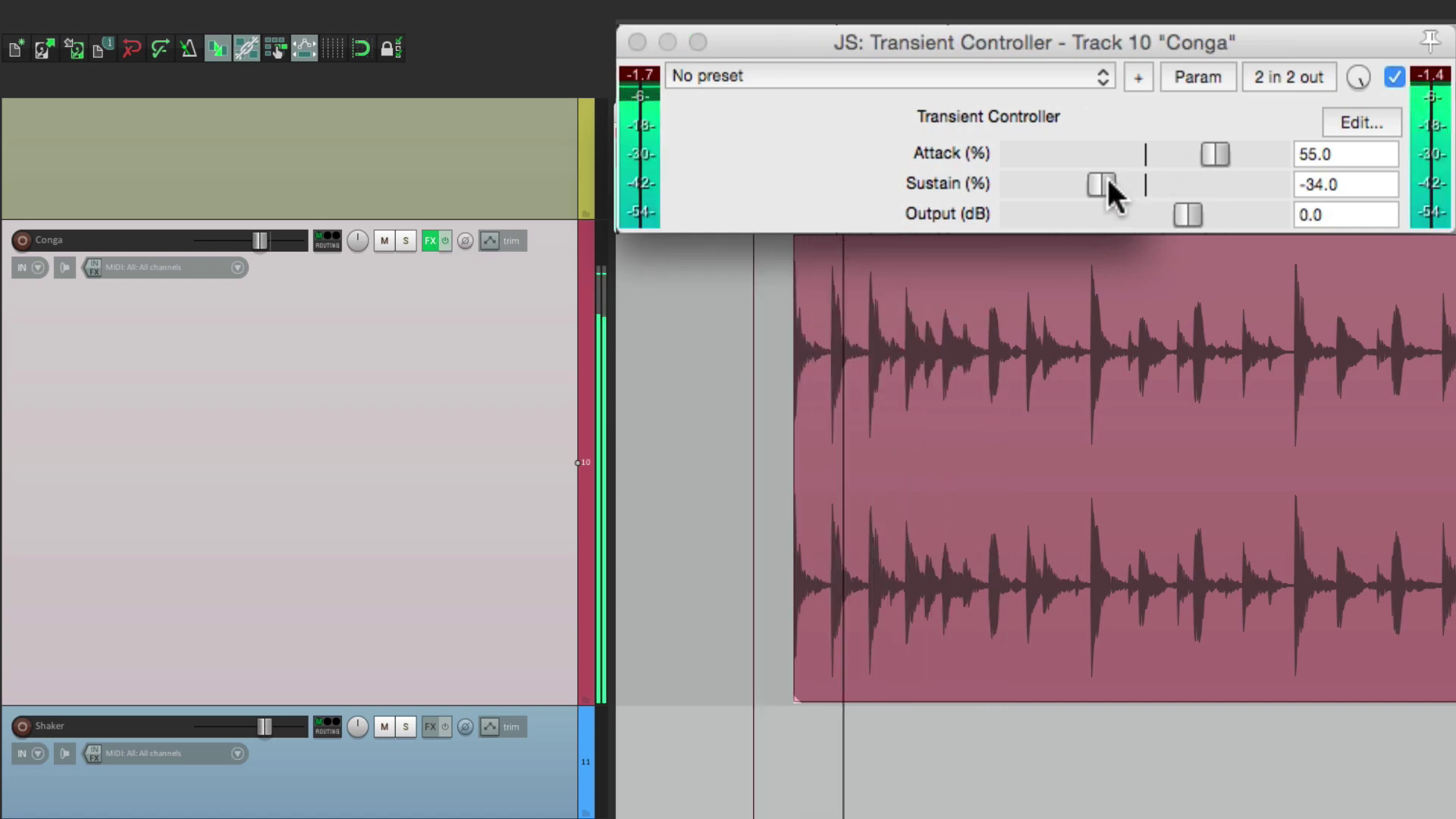
{"action": "left_click_drag", "start_coordinate": [1213, 151], "coordinate": [1192, 155]}
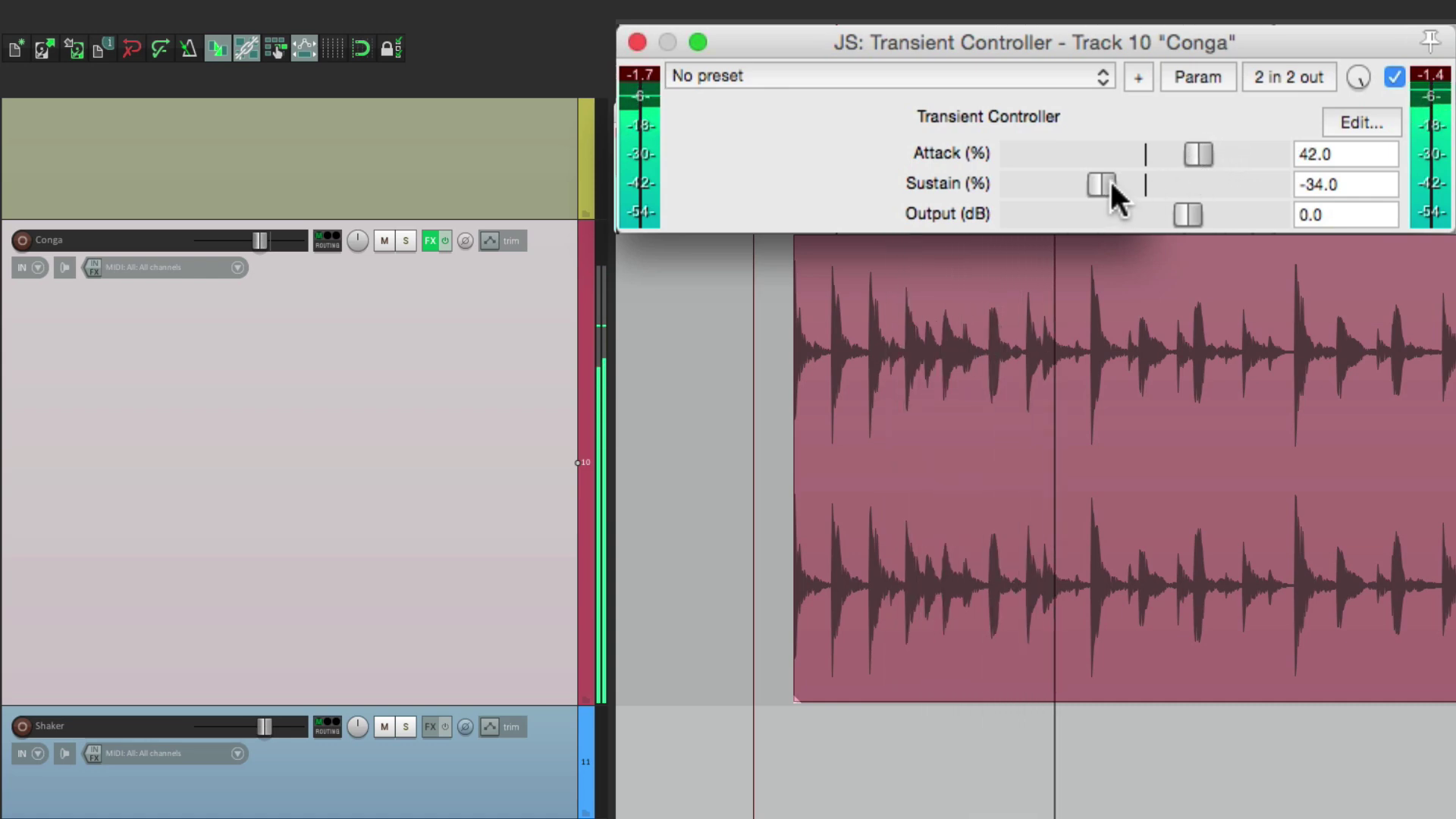
{"action": "mouse_move", "coordinate": [1104, 183]}
{"action": "left_mouse_down"}
{"action": "mouse_move", "coordinate": [1238, 179]}
{"action": "mouse_move", "coordinate": [1113, 182]}
{"action": "left_mouse_up"}
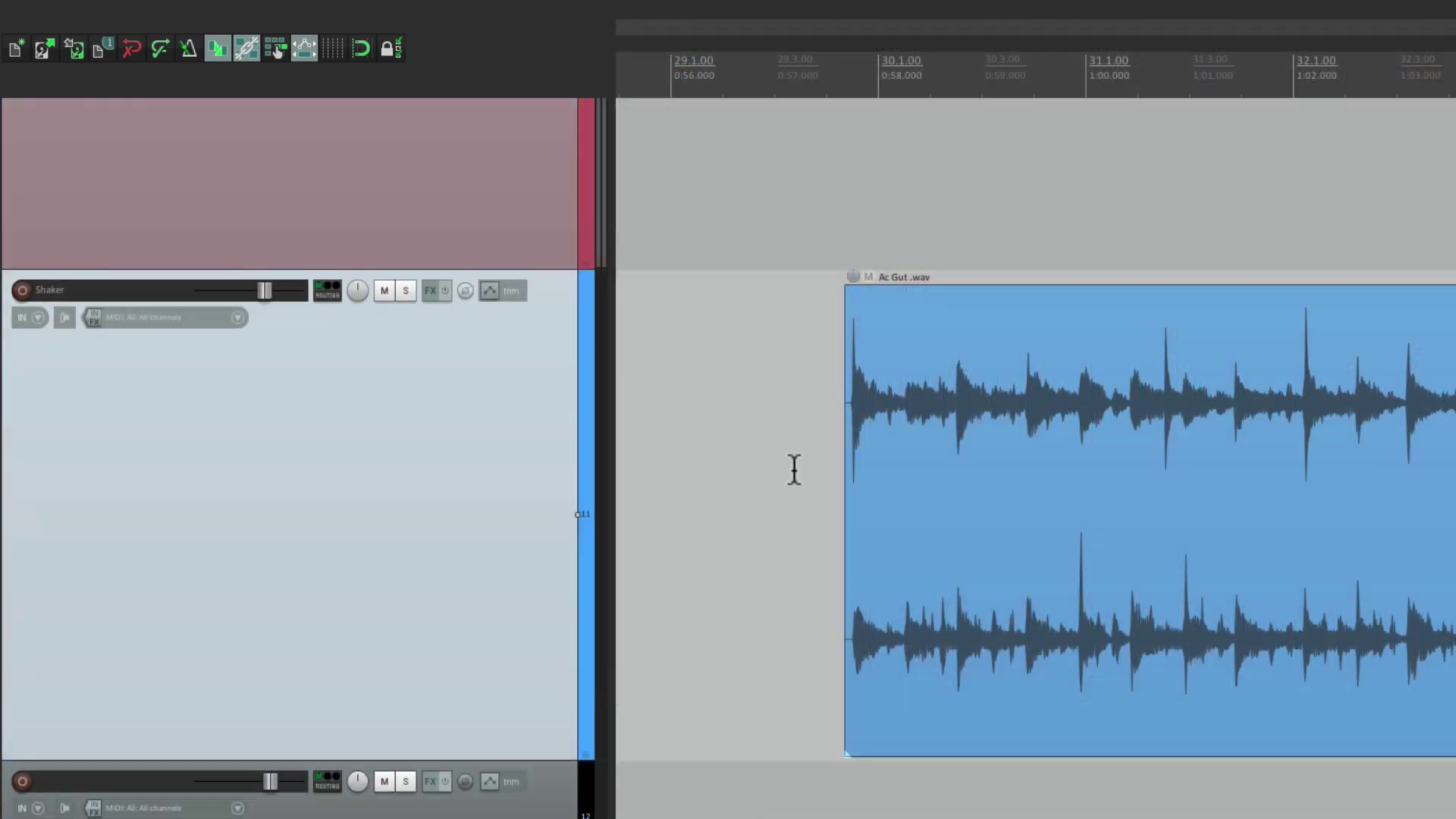
- Play the Shaker track from the edit point, then bring up its add-effect list
{"action": "left_click", "coordinate": [803, 459]}
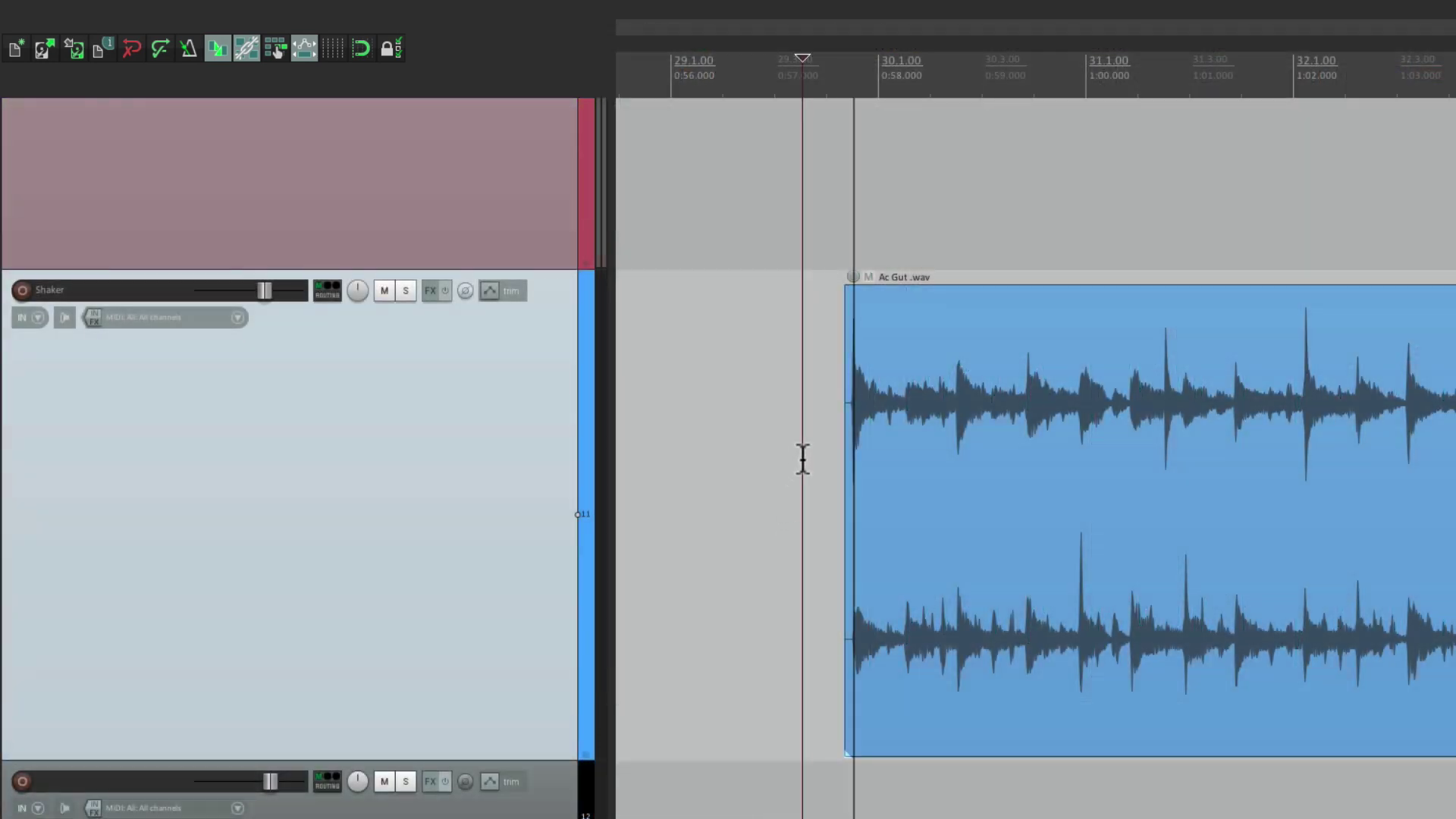
{"action": "key", "text": "space"}
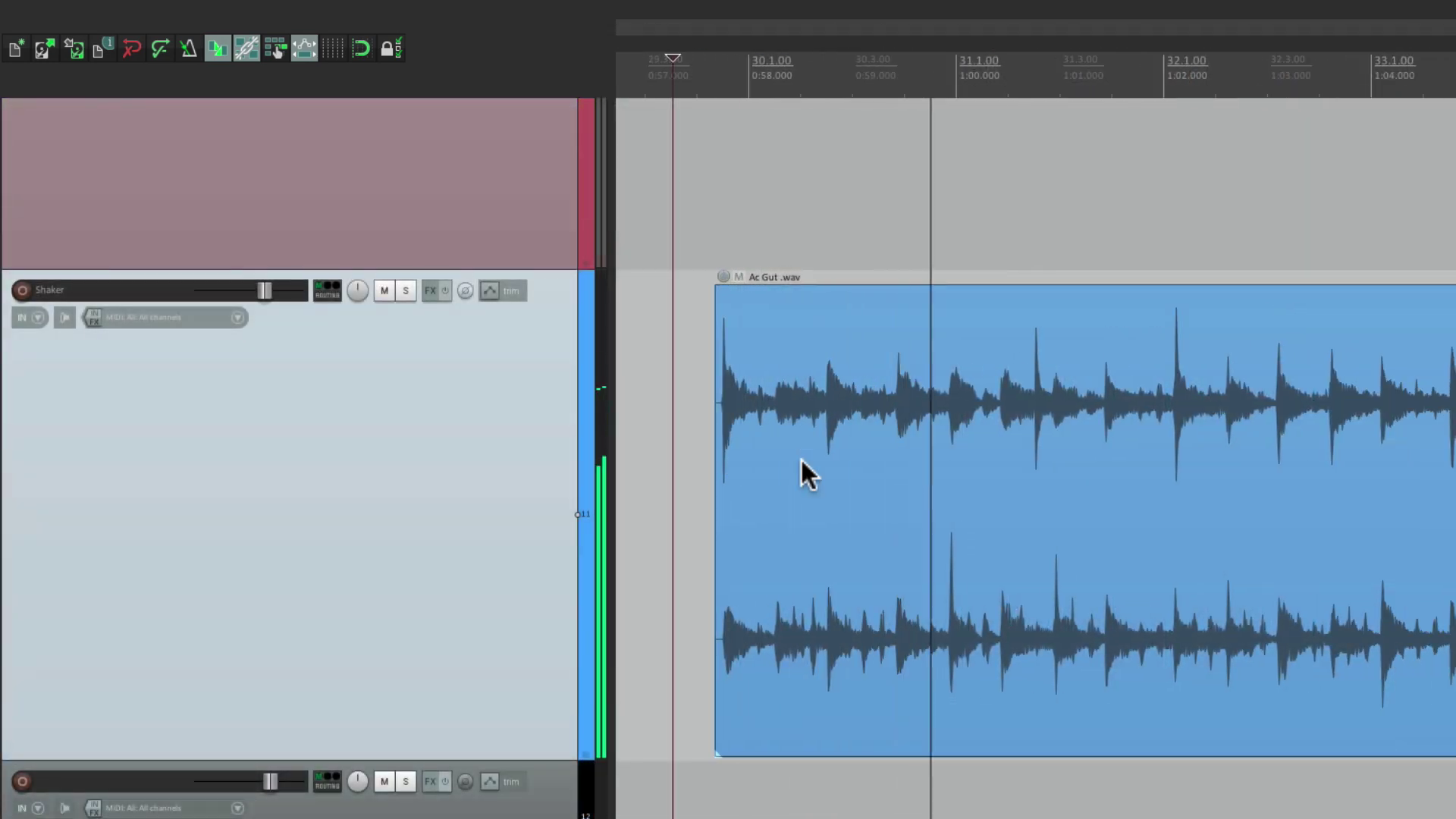
{"action": "key", "text": "space"}
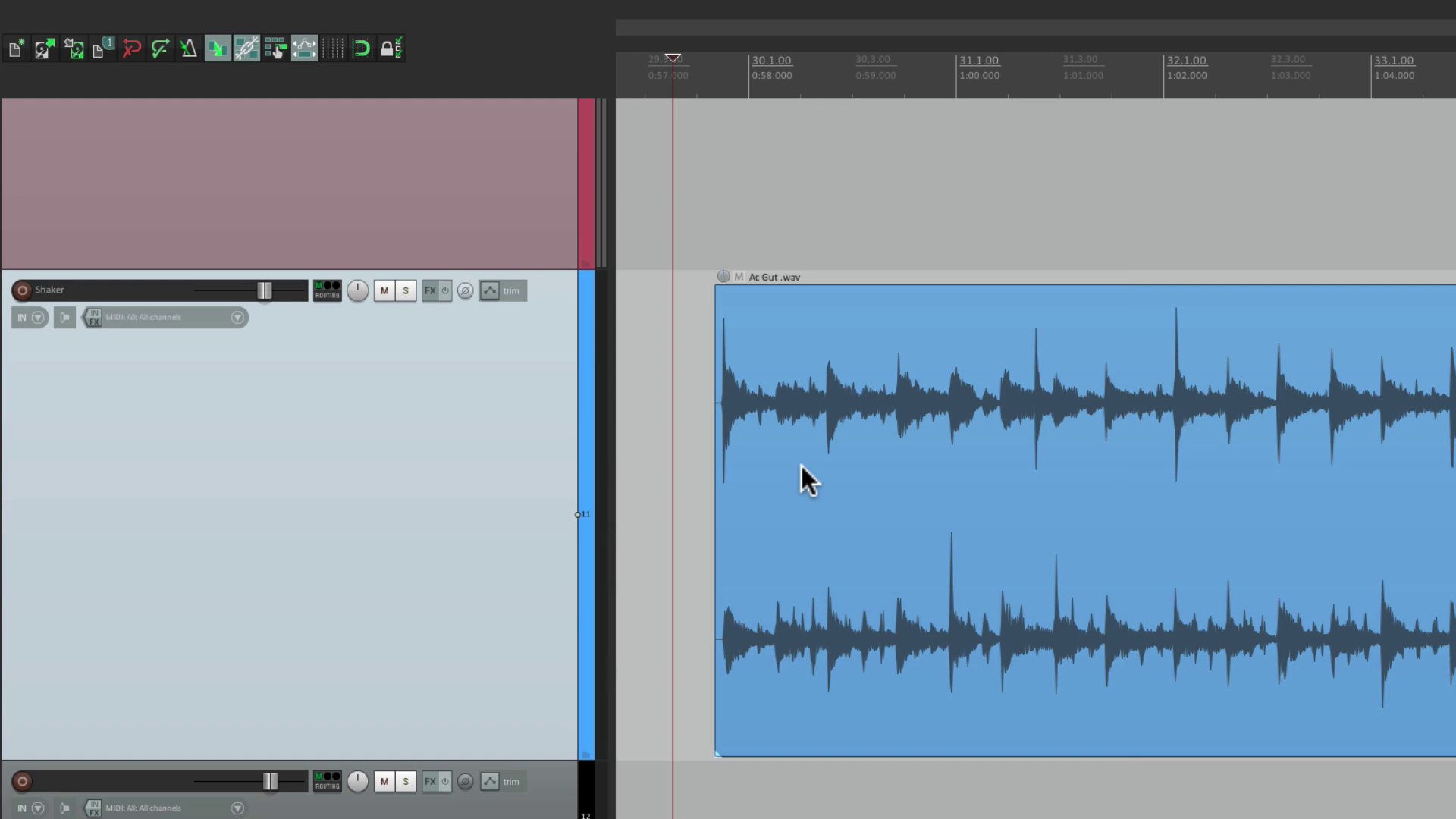
{"action": "left_click", "coordinate": [430, 290]}
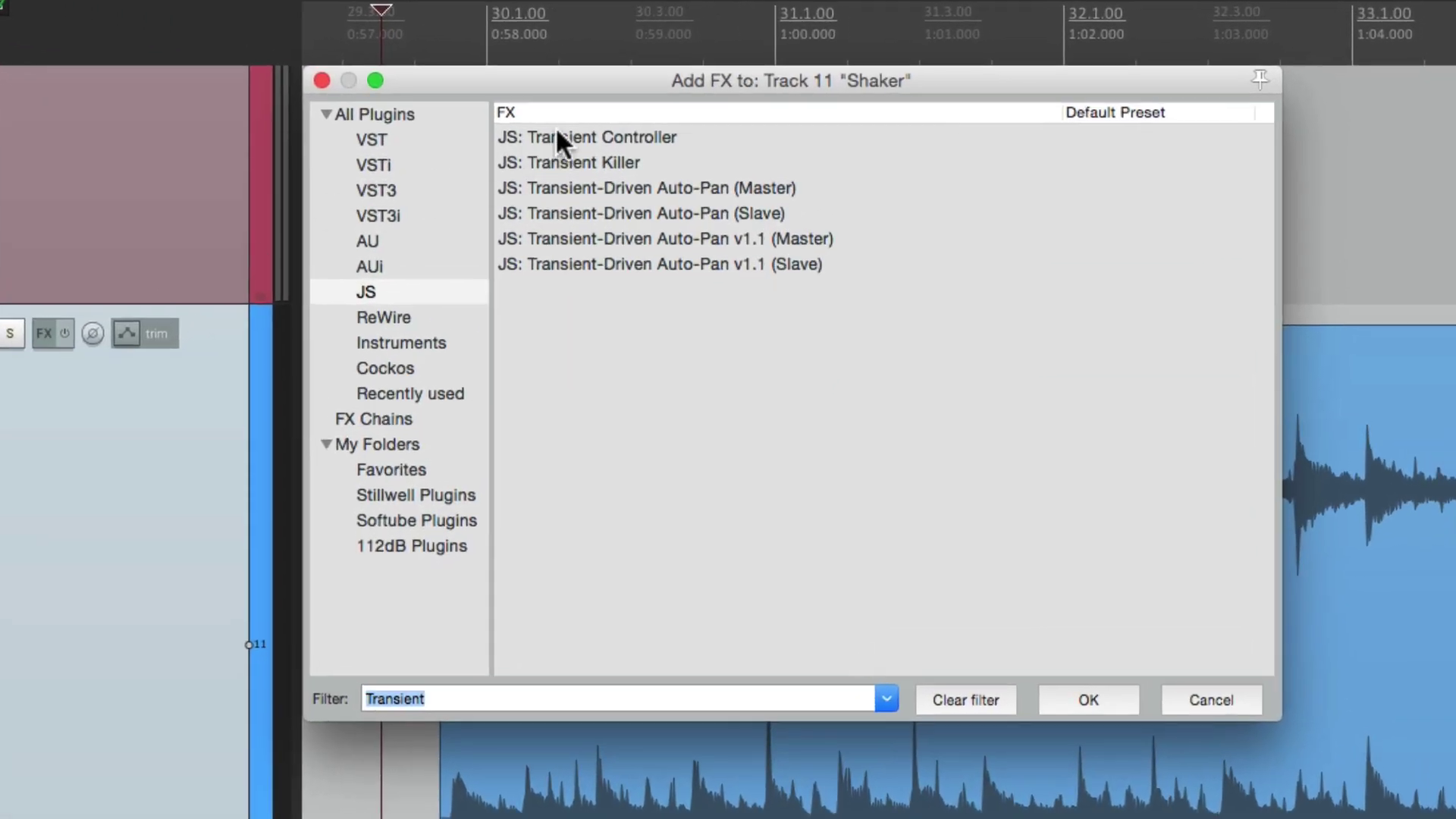
- Add JS: Transient Controller to the Shaker, dip Attack to -100%, then raise it to 61%
{"action": "double_click", "coordinate": [571, 126]}
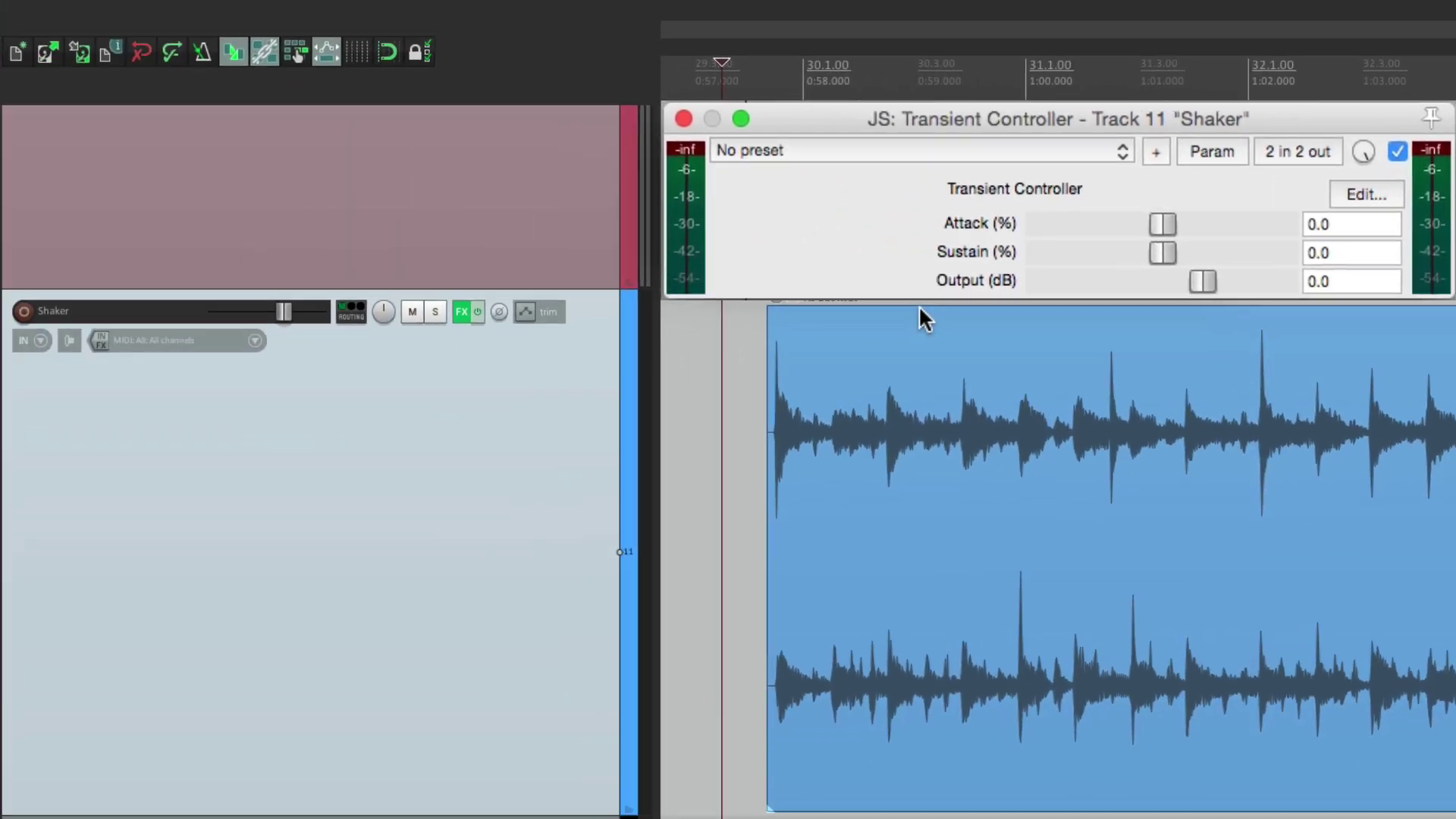
{"action": "key", "text": "space"}
{"action": "left_click_drag", "start_coordinate": [1164, 220], "coordinate": [1039, 245]}
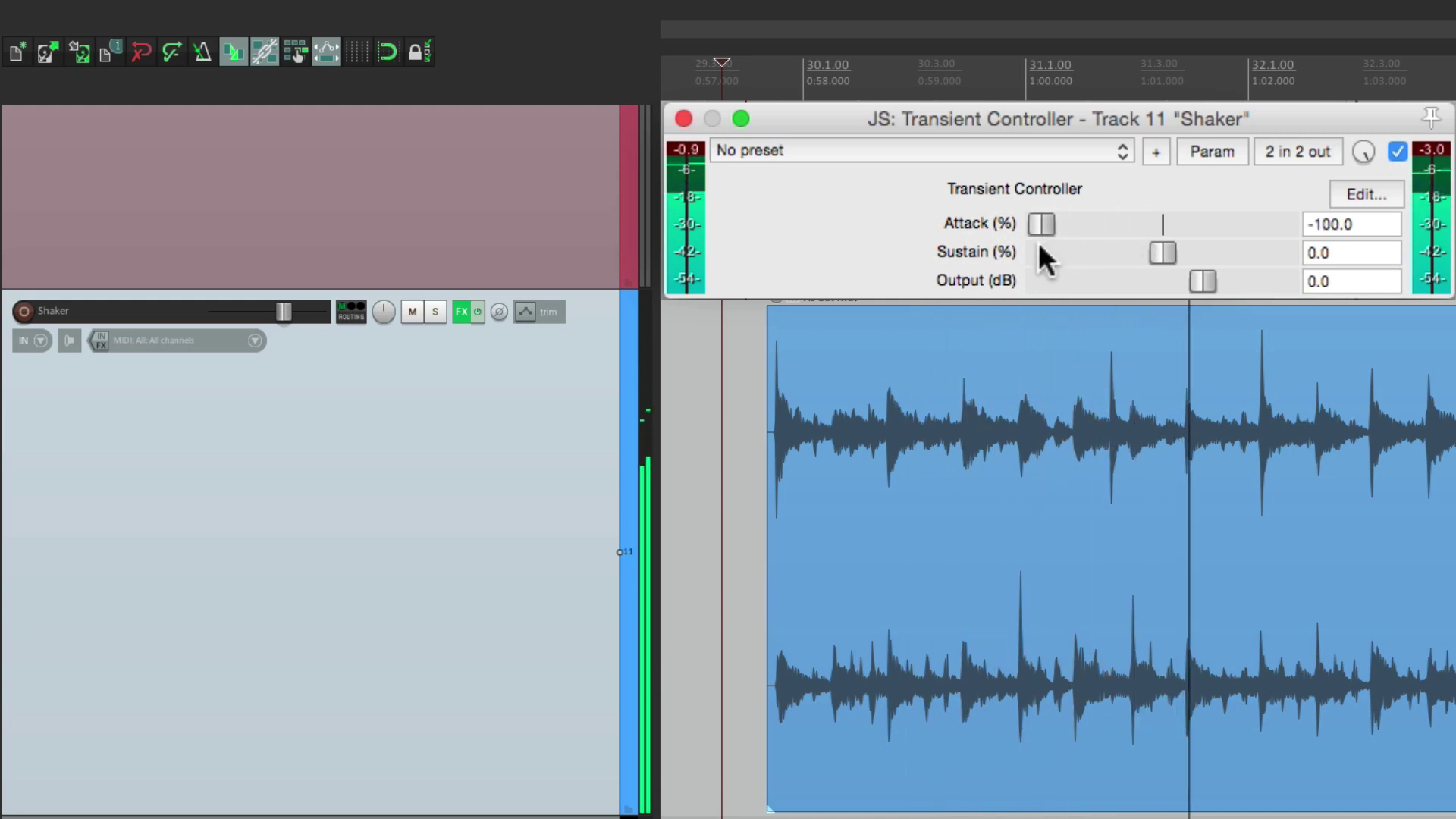
{"action": "key", "text": "space"}
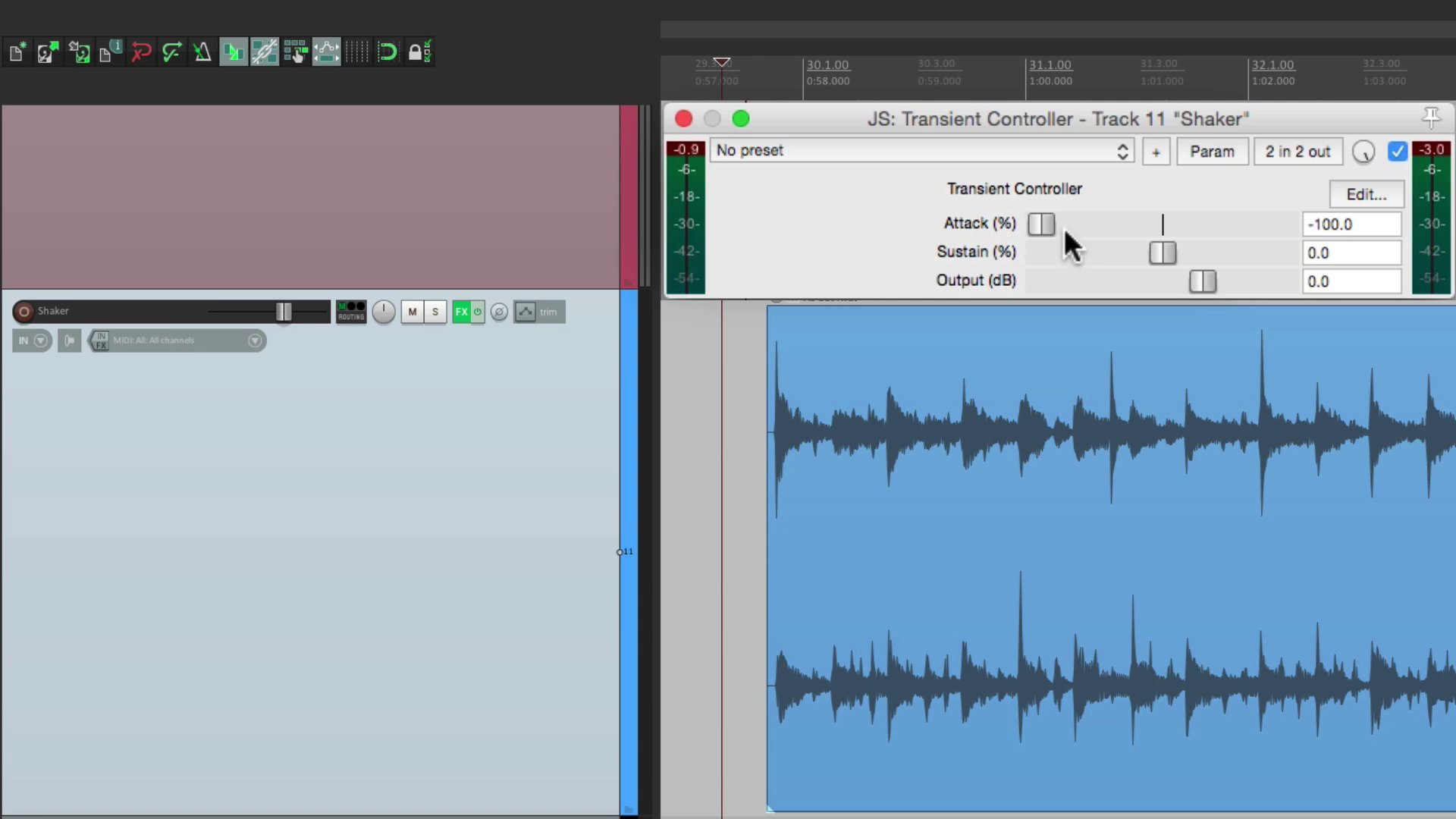
{"action": "key", "text": "space"}
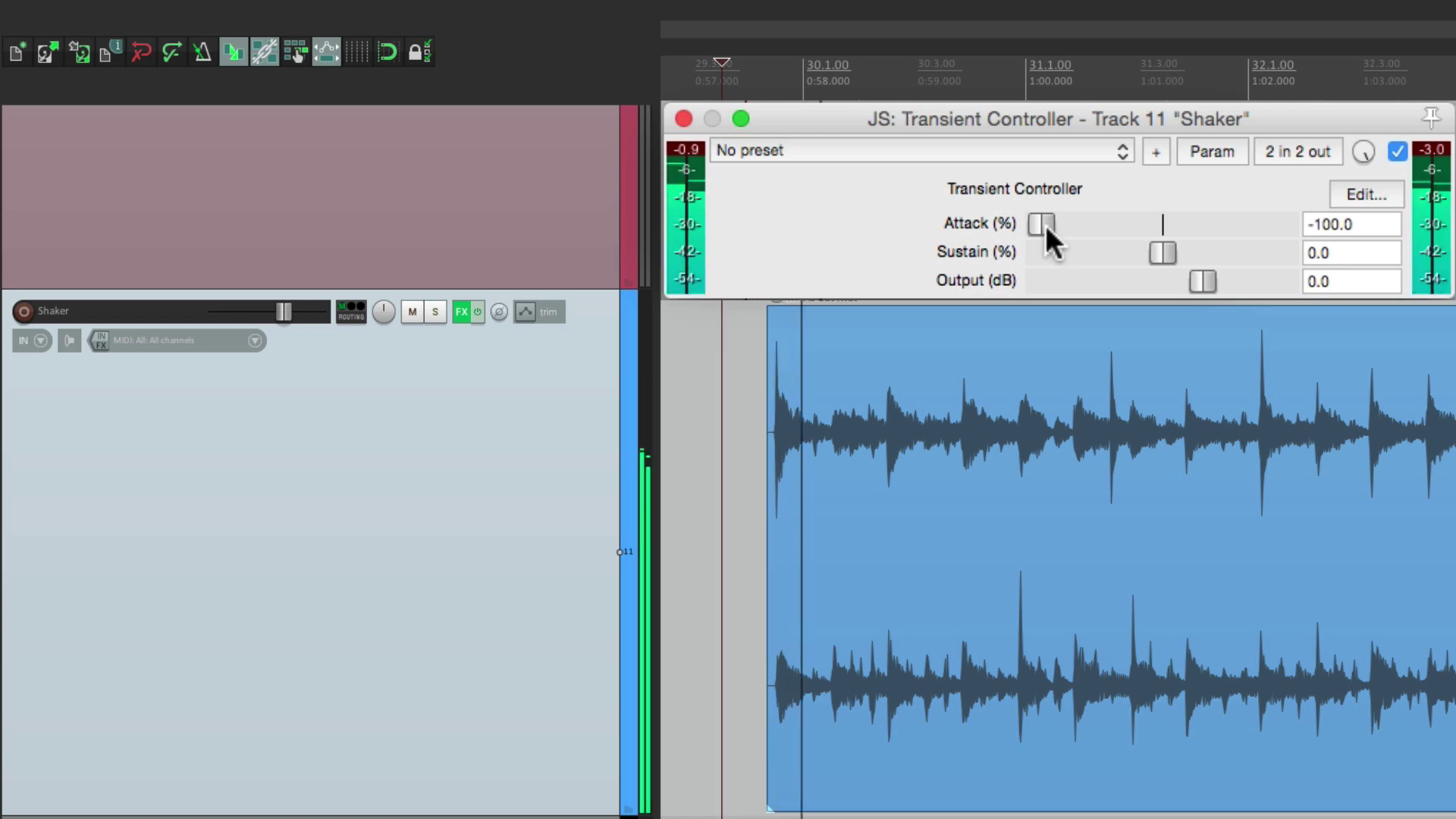
{"action": "left_click_drag", "start_coordinate": [1045, 225], "coordinate": [1241, 211]}
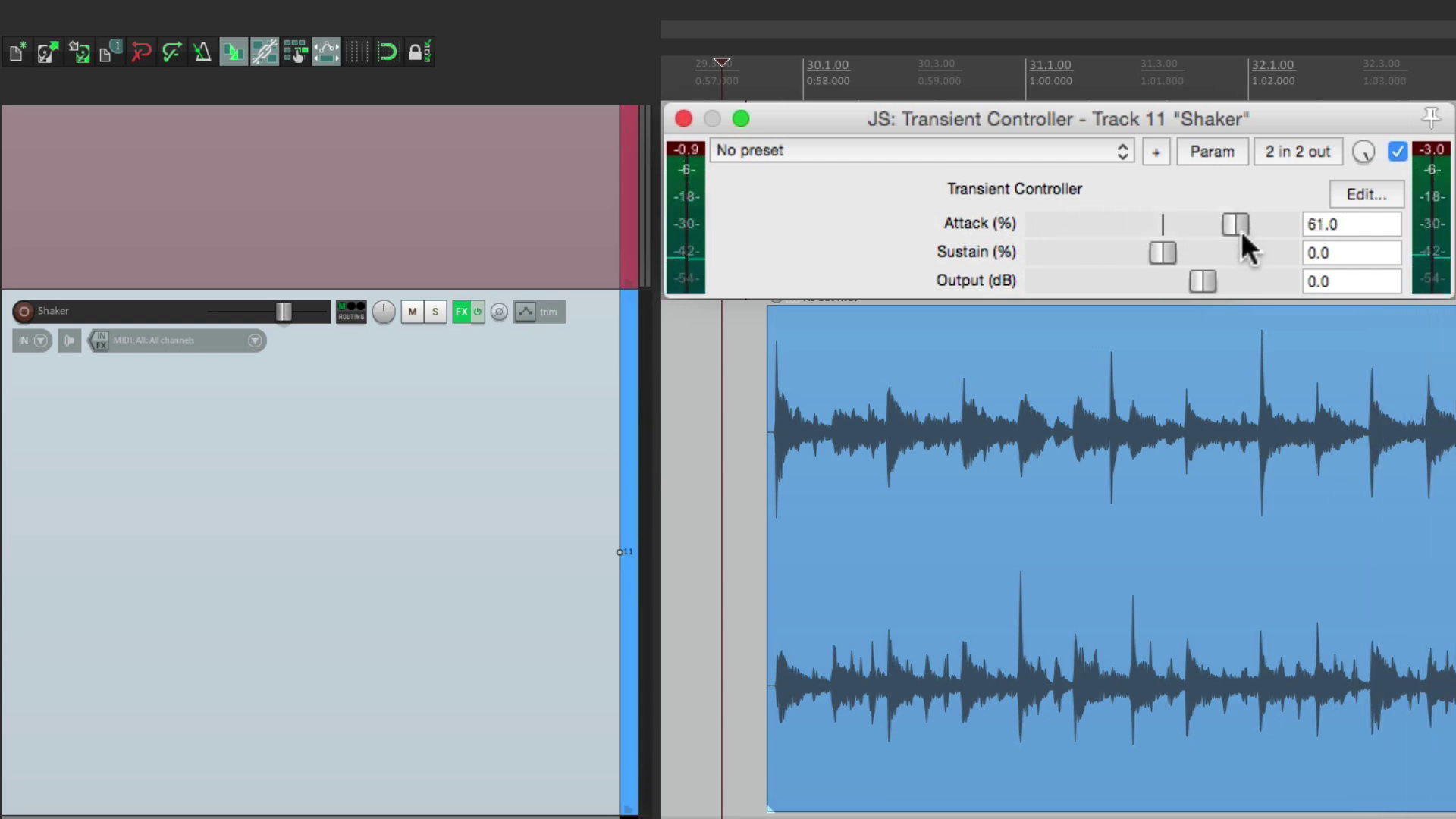
- Reset the Shaker's Attack, then audition settings until Attack is -95% and Sustain 83%
{"action": "double_click", "coordinate": [1242, 232]}
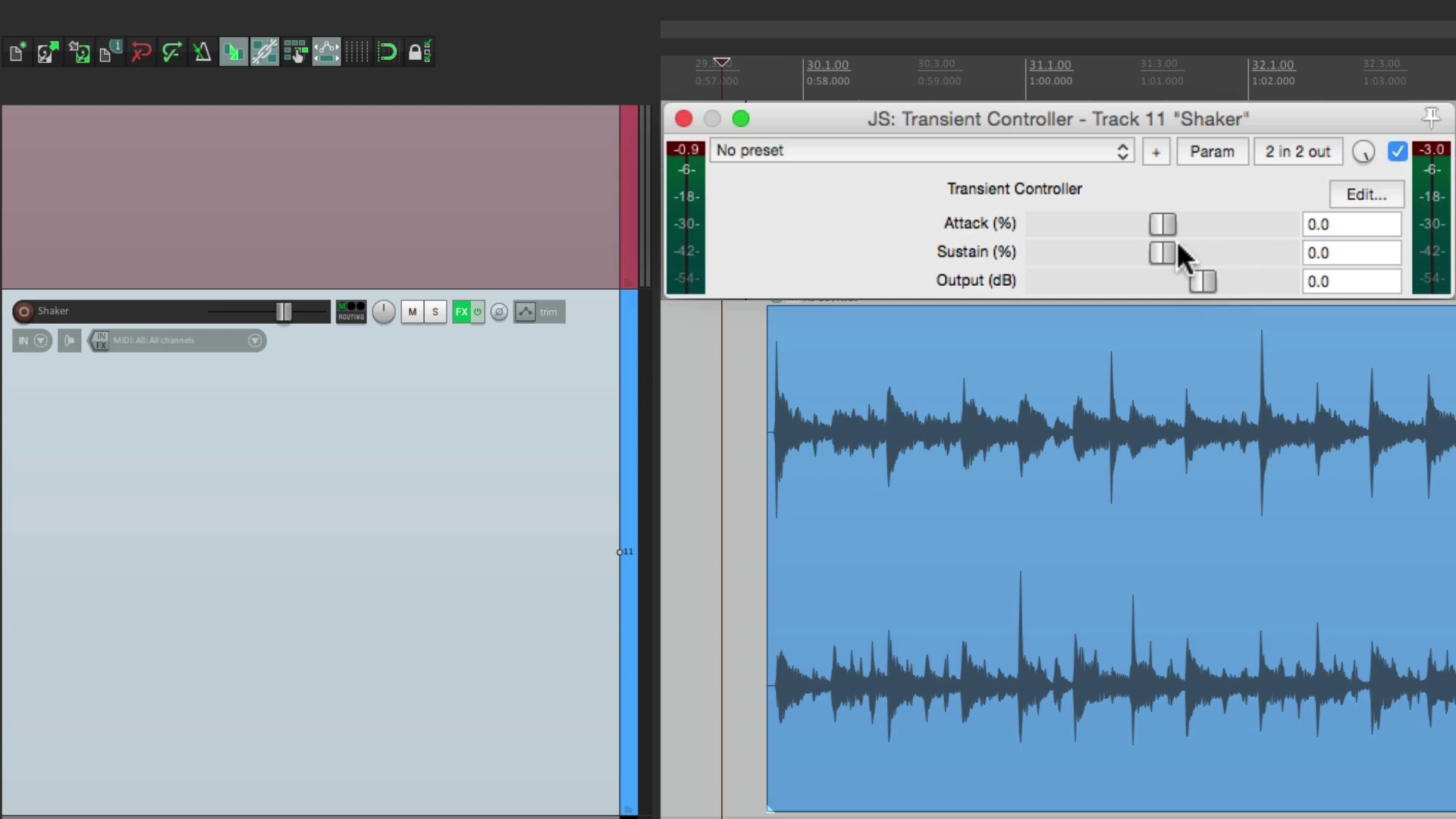
{"action": "key", "text": "space"}
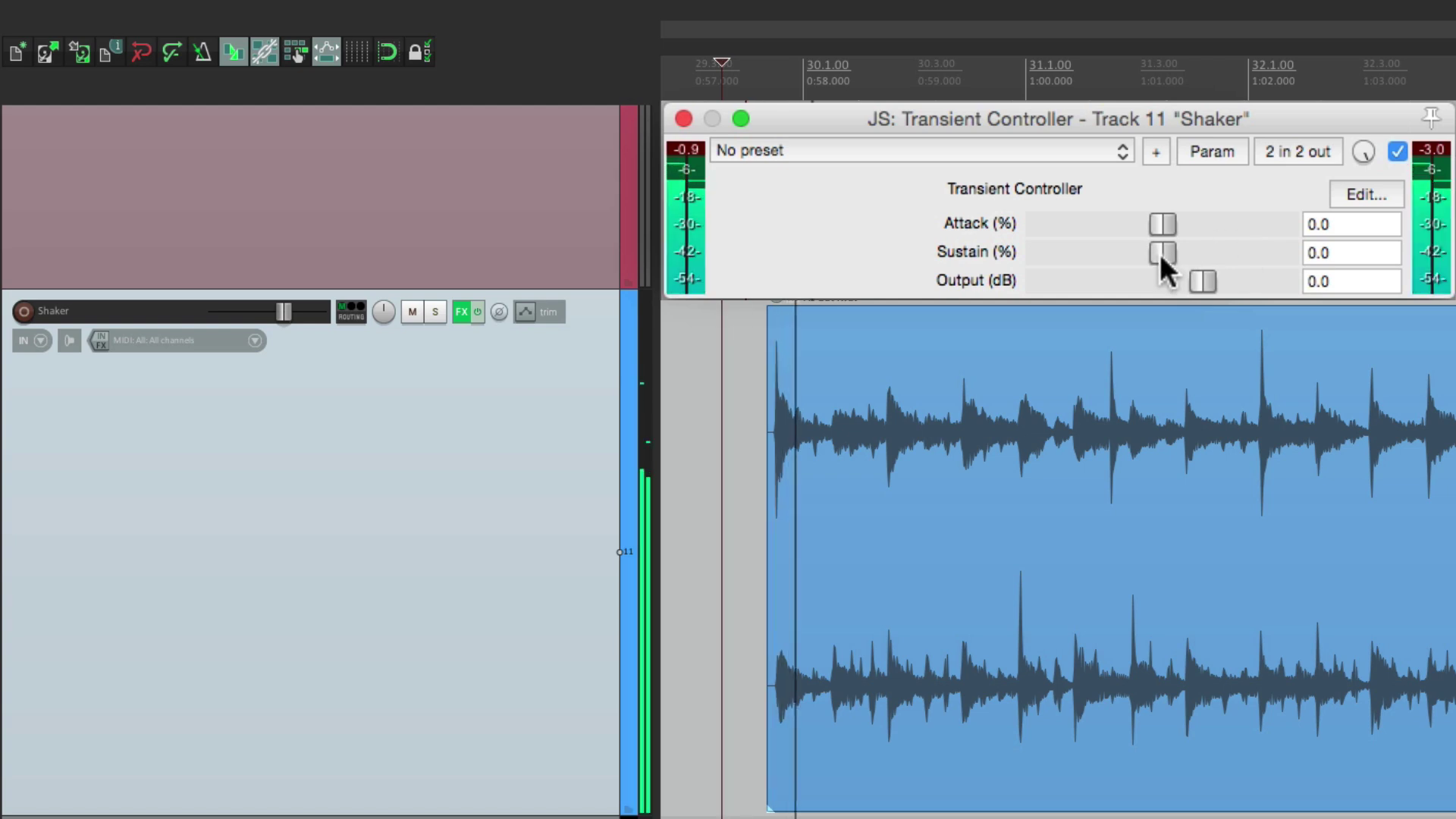
{"action": "left_click_drag", "start_coordinate": [1159, 253], "coordinate": [1061, 257]}
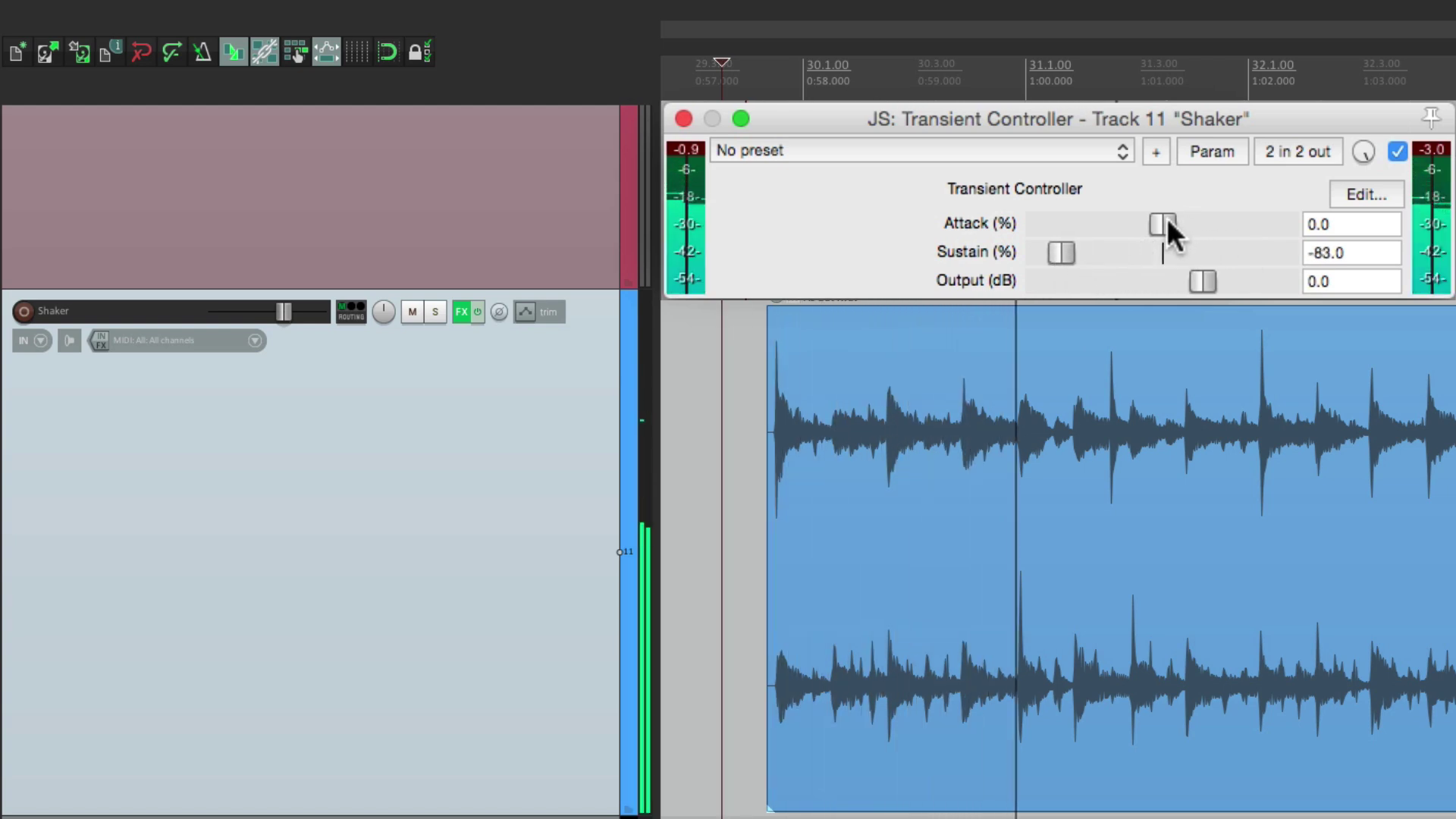
{"action": "left_click_drag", "start_coordinate": [1168, 220], "coordinate": [1229, 220]}
{"action": "left_click_drag", "start_coordinate": [1053, 252], "coordinate": [1104, 255]}
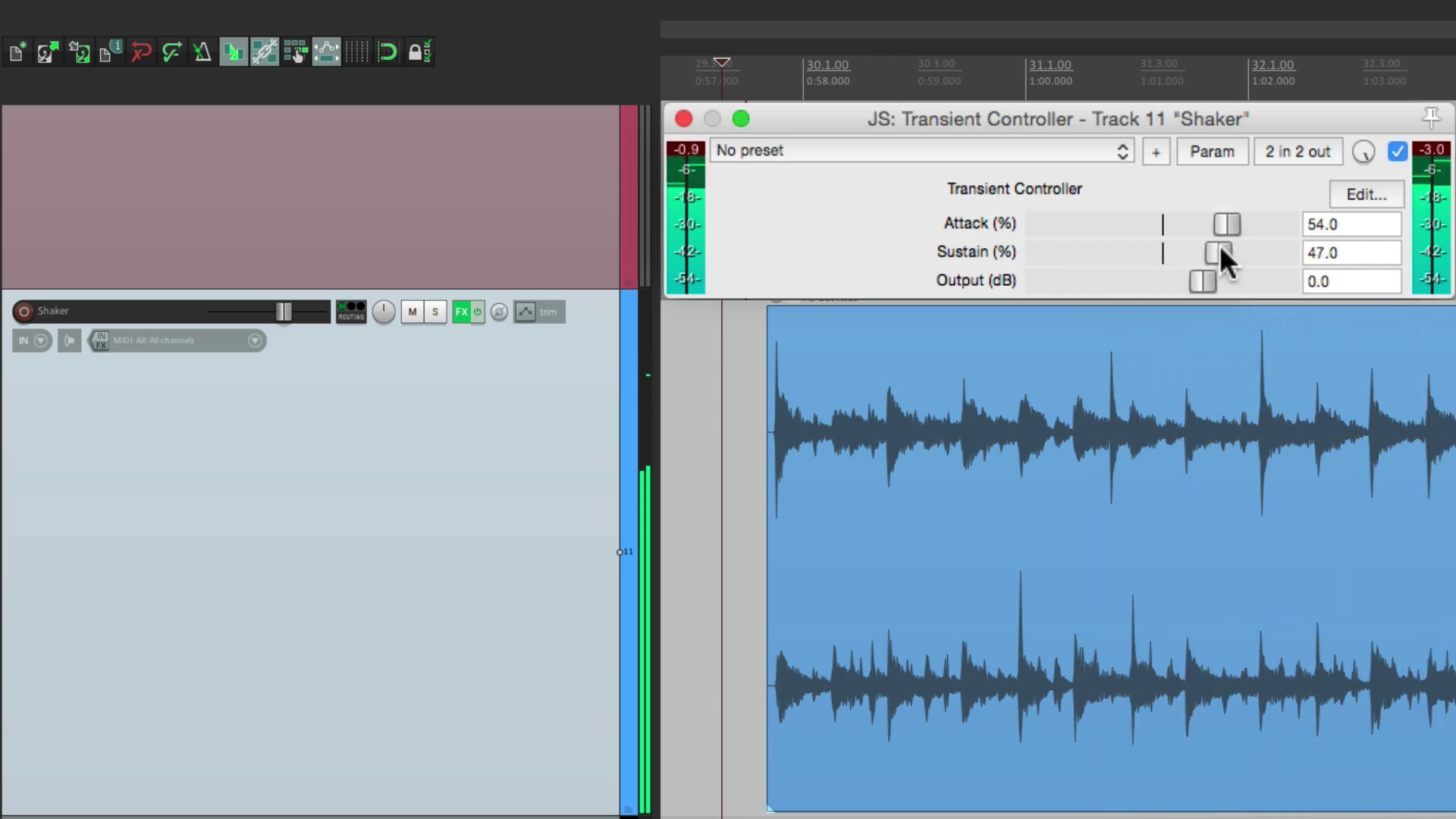
{"action": "left_click_drag", "start_coordinate": [1215, 221], "coordinate": [1103, 228]}
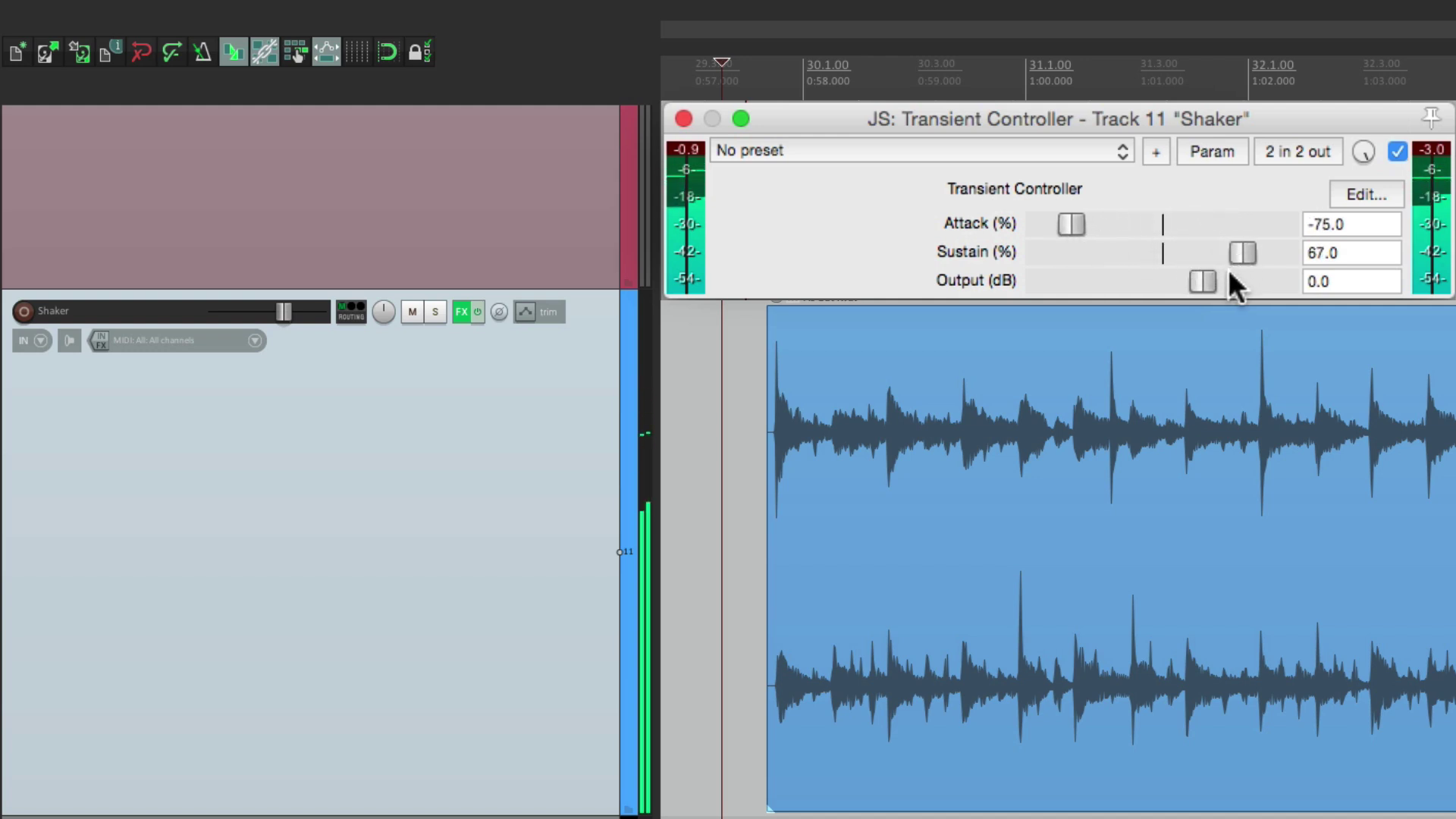
{"action": "left_click_drag", "start_coordinate": [1239, 250], "coordinate": [1263, 251]}
{"action": "left_click_drag", "start_coordinate": [1067, 221], "coordinate": [1043, 229]}
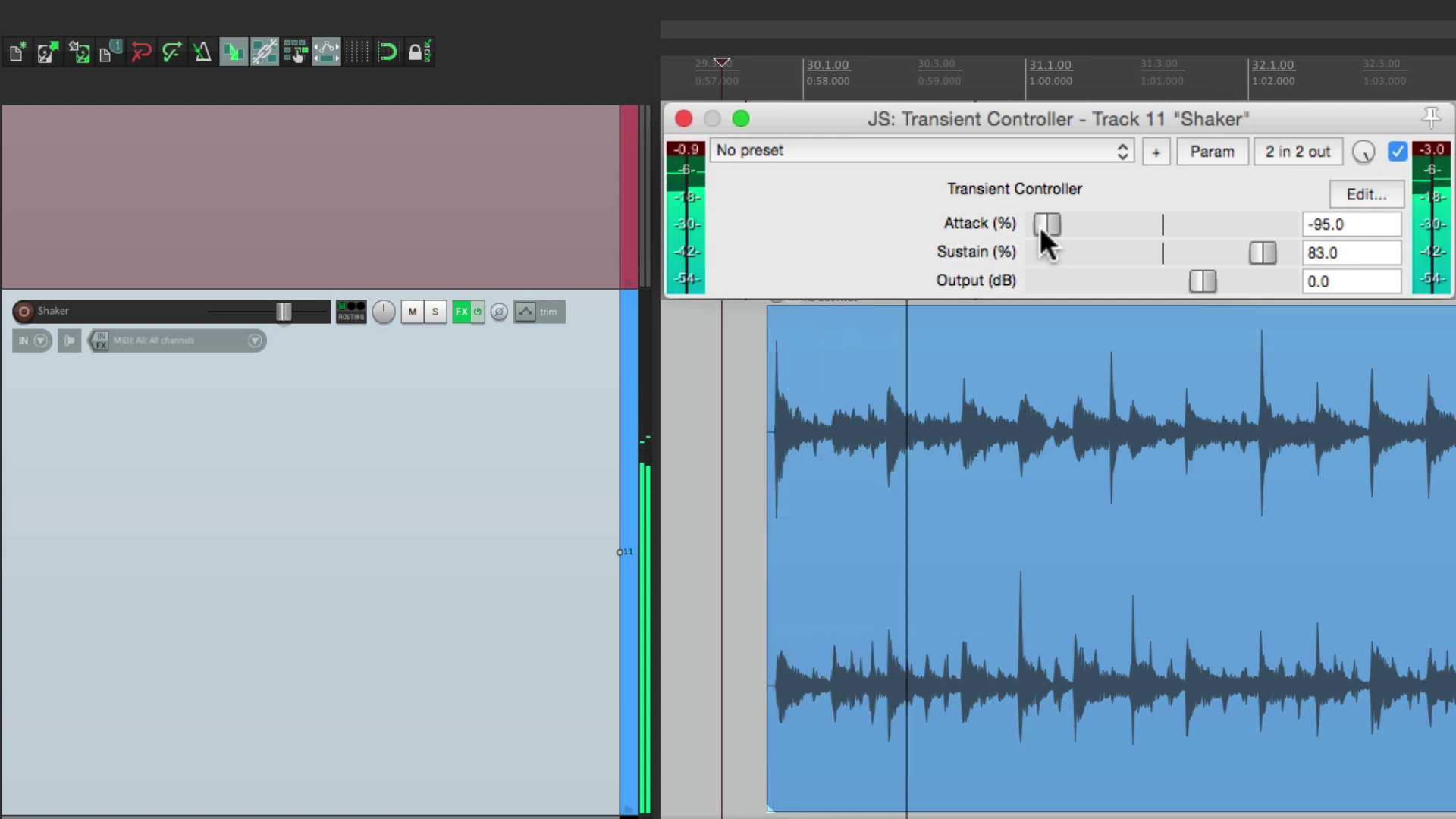
- Bypass and re-enable the Shaker FX, then push Sustain to 90% and Attack to -99%
{"action": "left_click", "coordinate": [476, 313]}
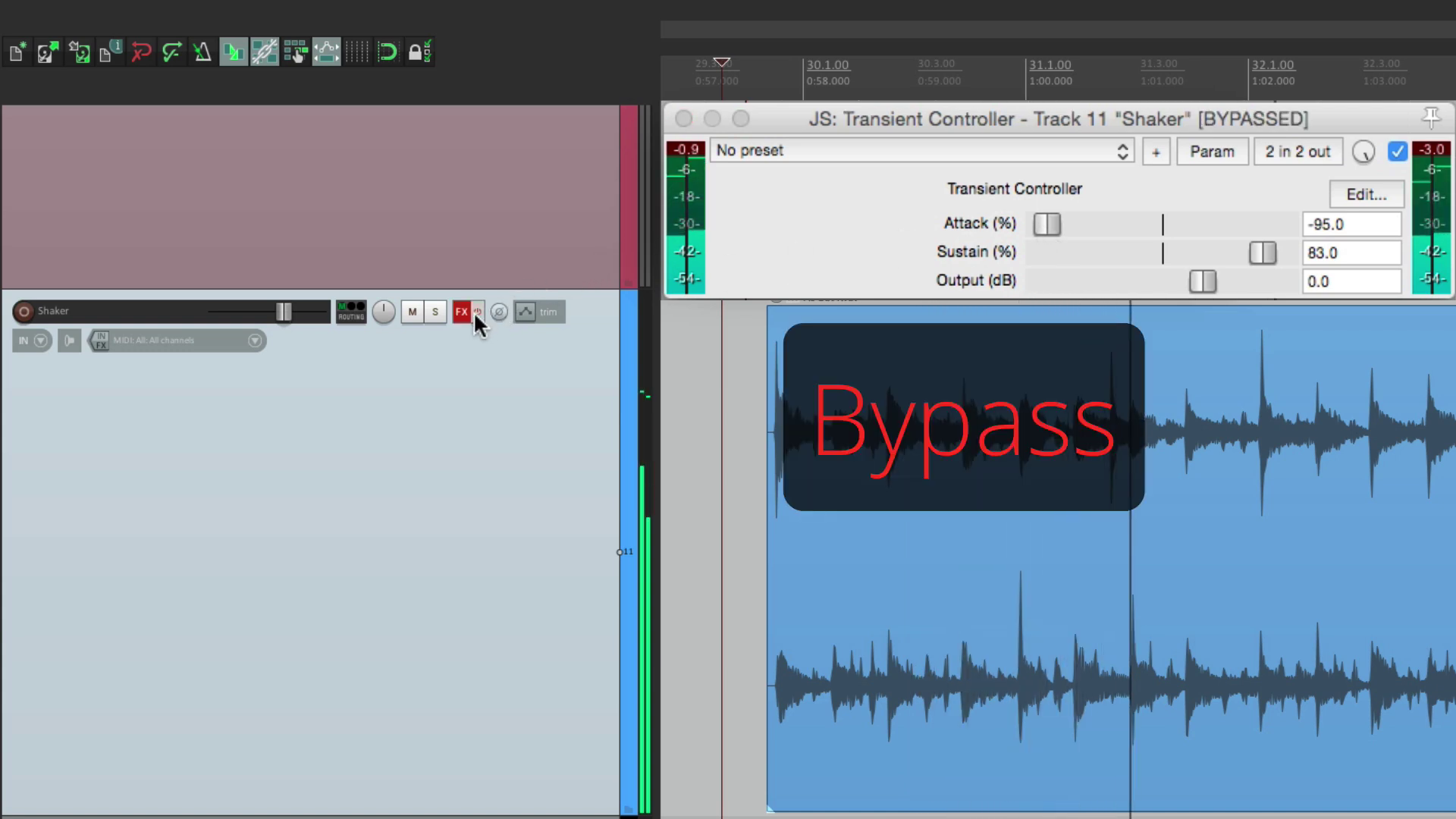
{"action": "left_click", "coordinate": [477, 312]}
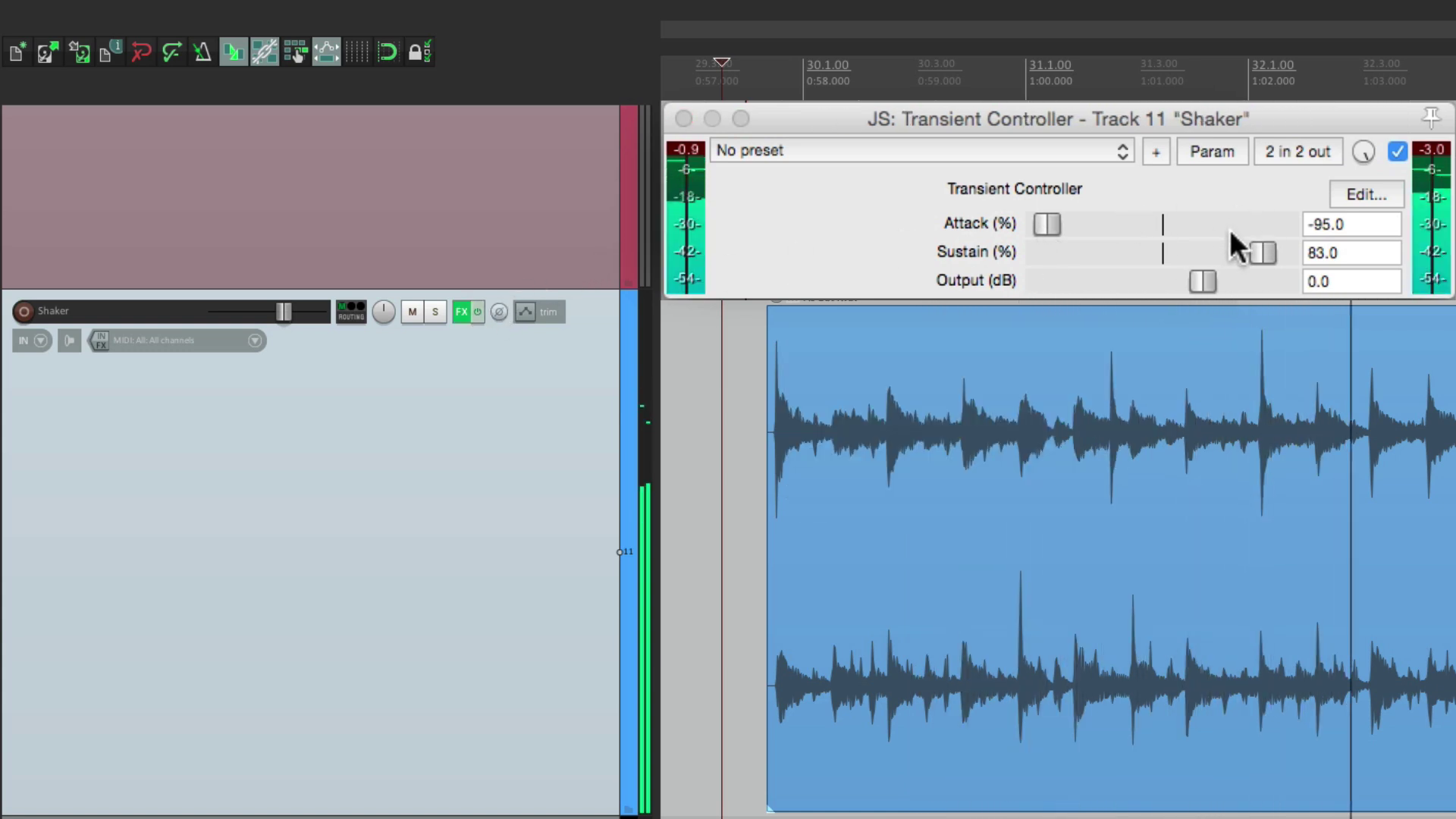
{"action": "left_click_drag", "start_coordinate": [1259, 252], "coordinate": [1267, 253]}
{"action": "left_click_drag", "start_coordinate": [1048, 223], "coordinate": [1047, 229]}
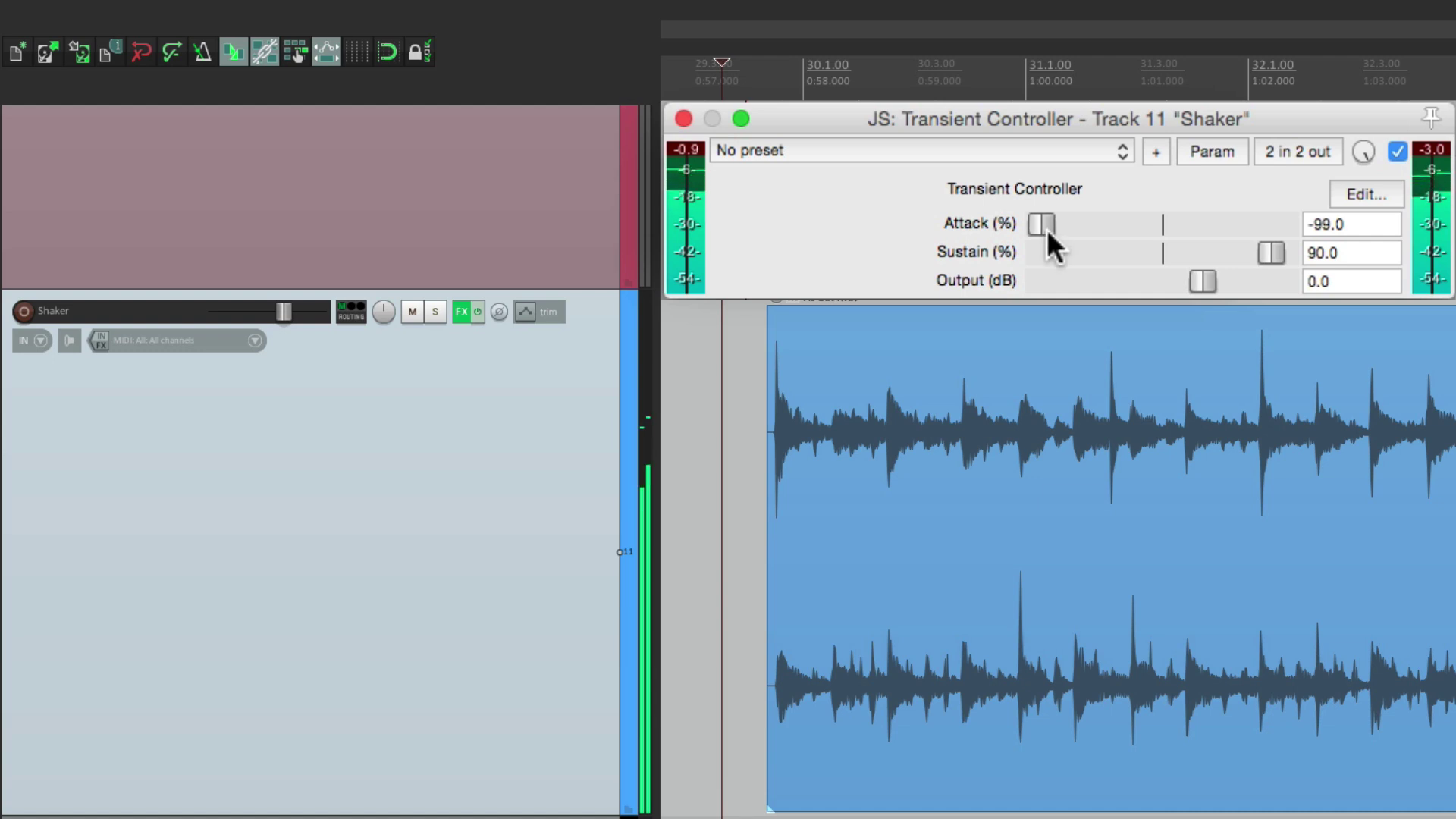